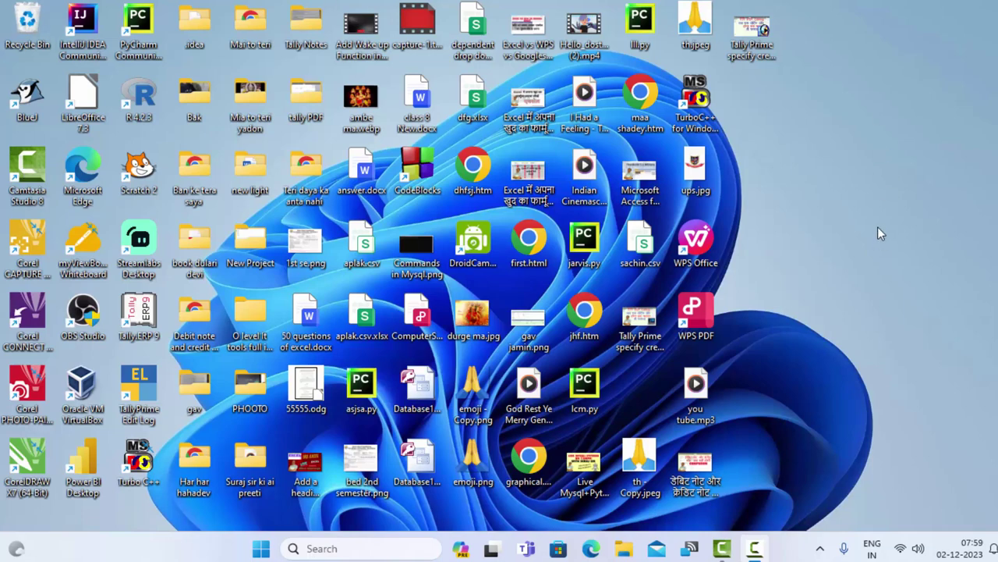
Step: Refresh the desktop, then search 'access' from Start and launch Microsoft Access
right_click(857, 104)
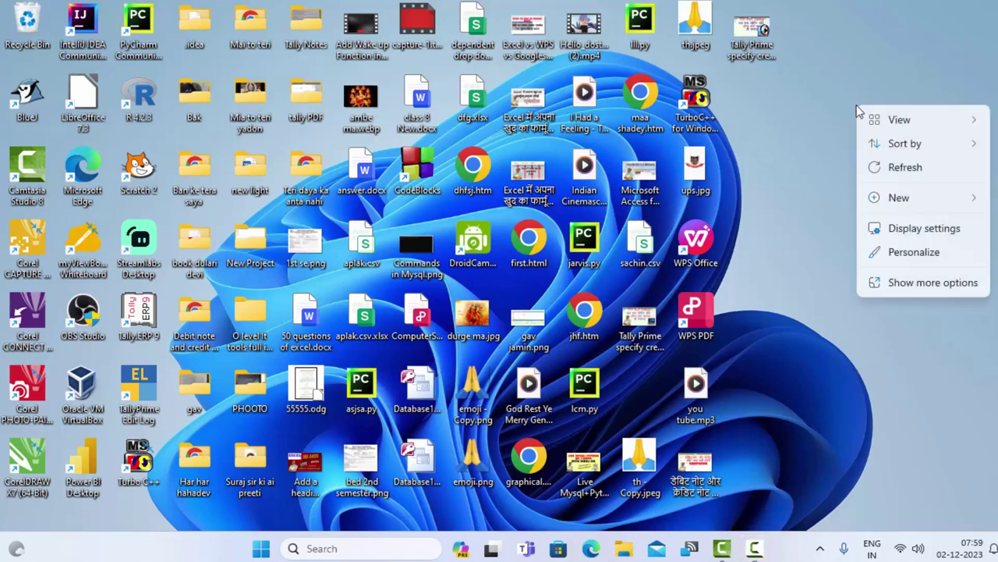
click(903, 170)
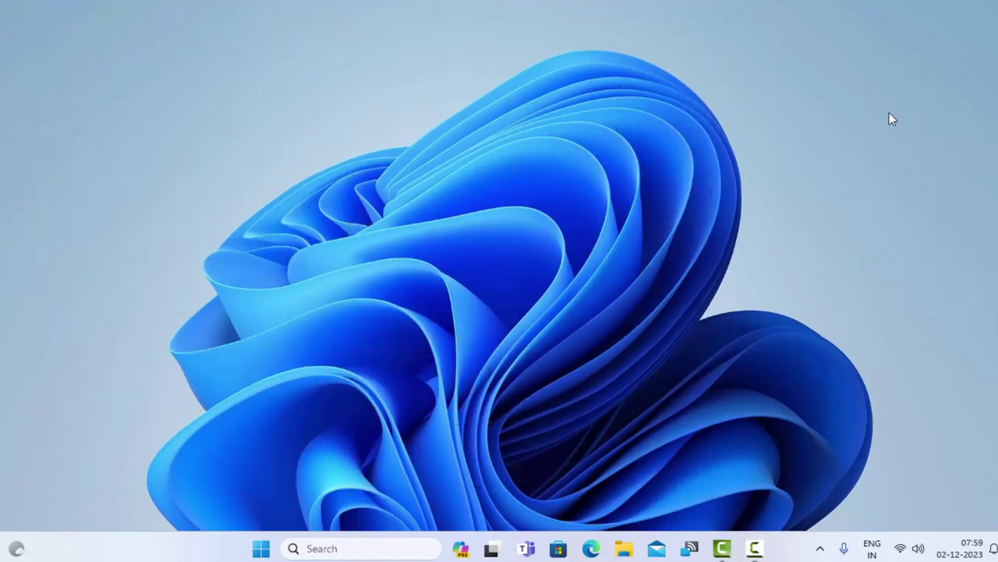
click(258, 551)
text(a)
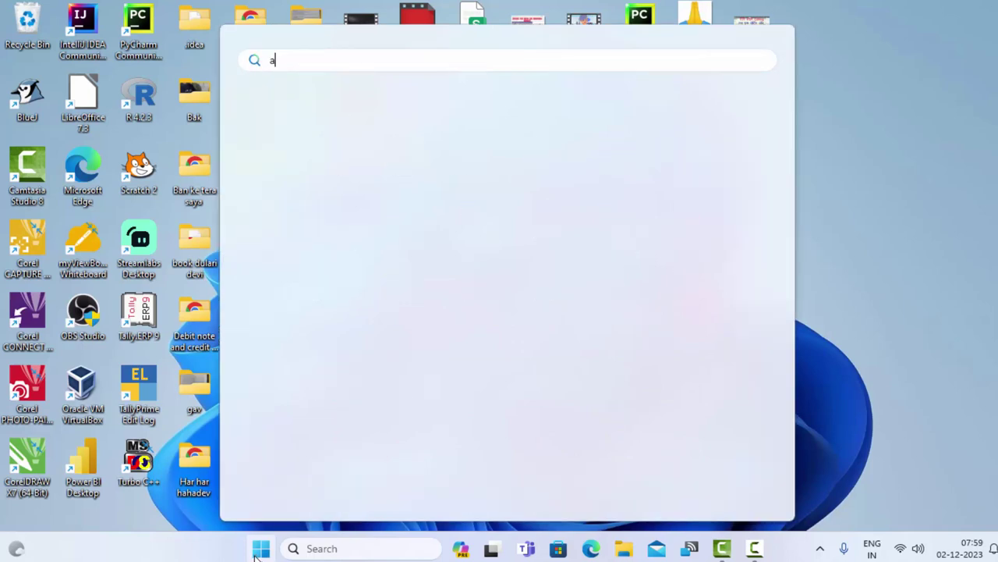
text(cces)
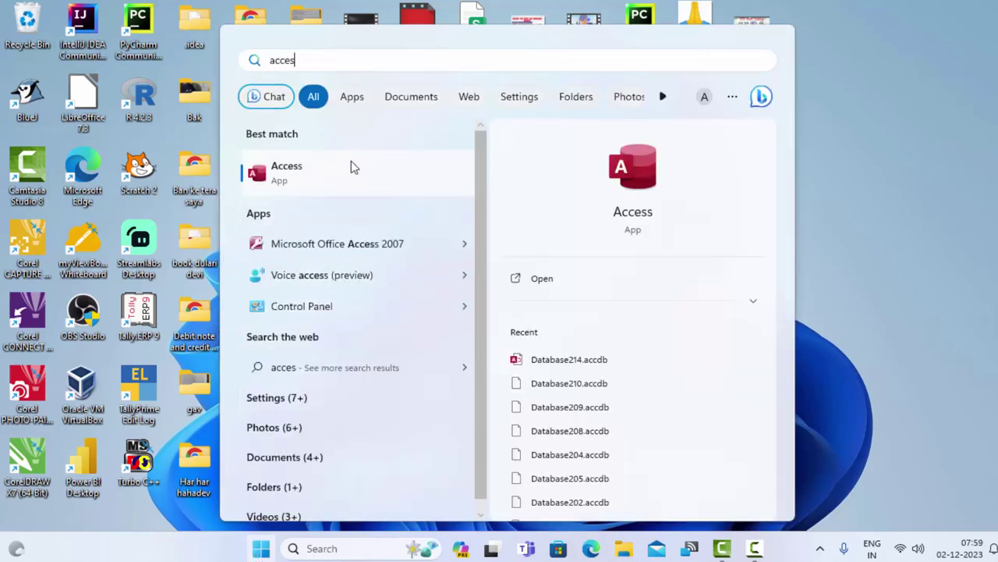
click(351, 166)
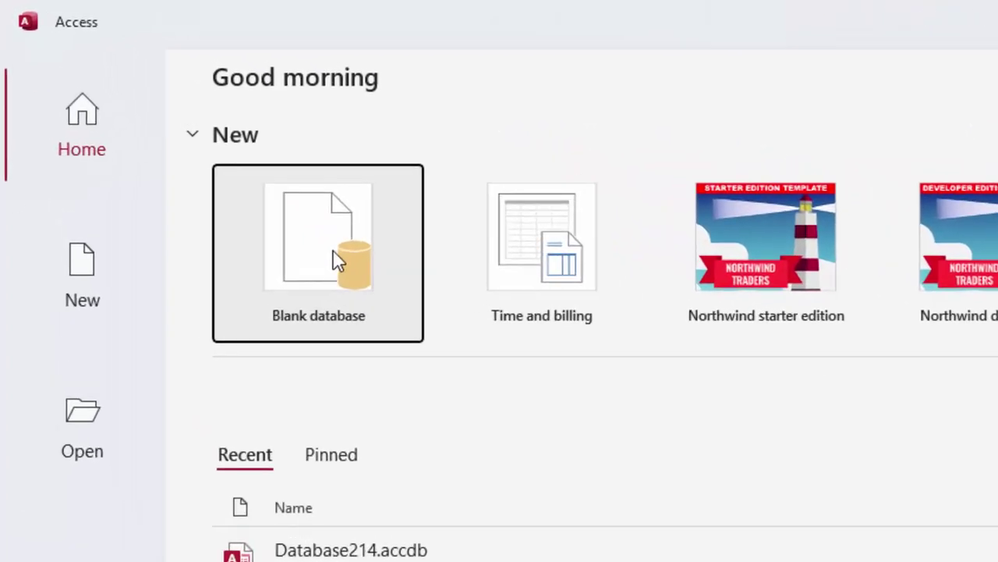
Step: Create a blank database and save its first table as SalaryManagement in Design View
click(333, 252)
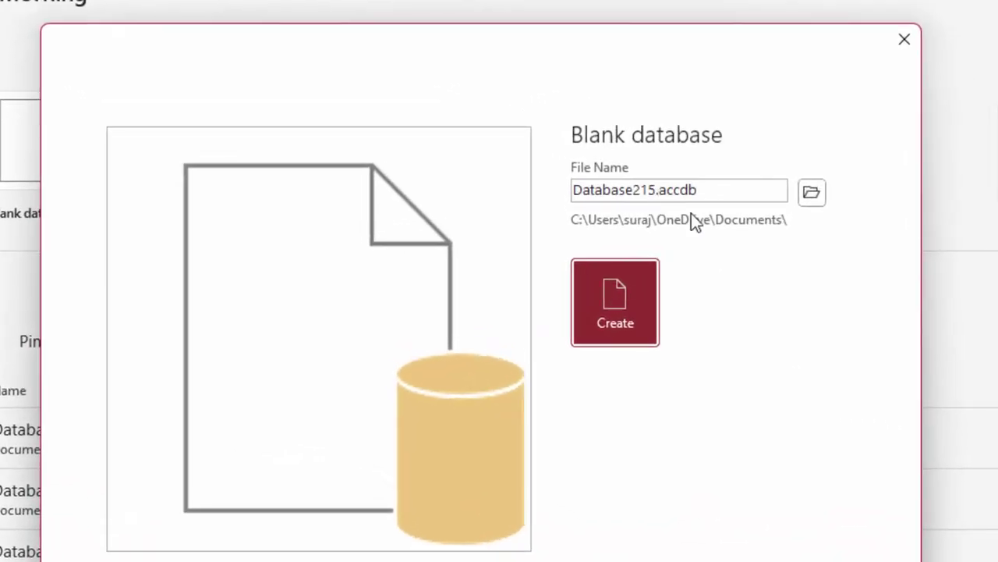
click(625, 284)
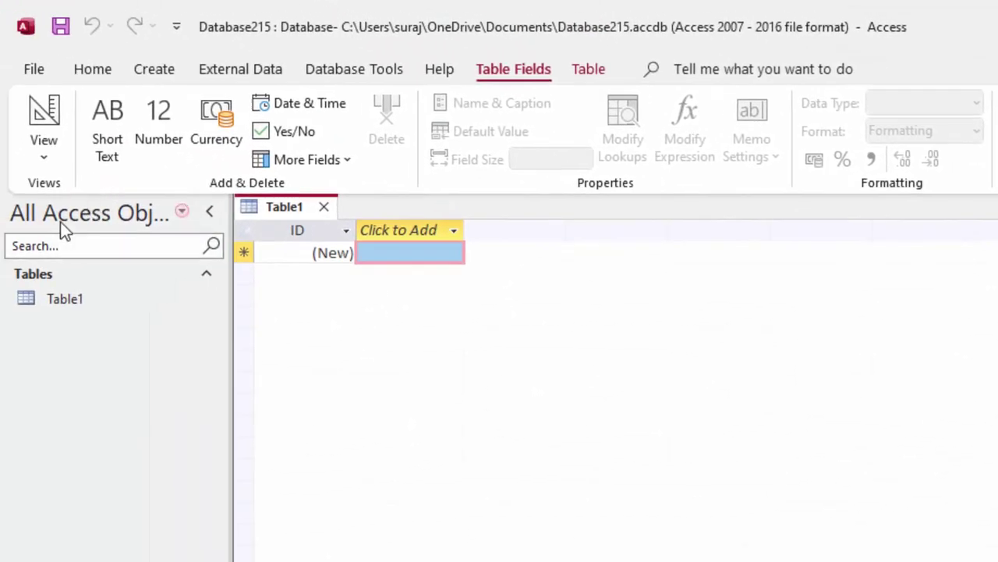
click(48, 164)
click(81, 244)
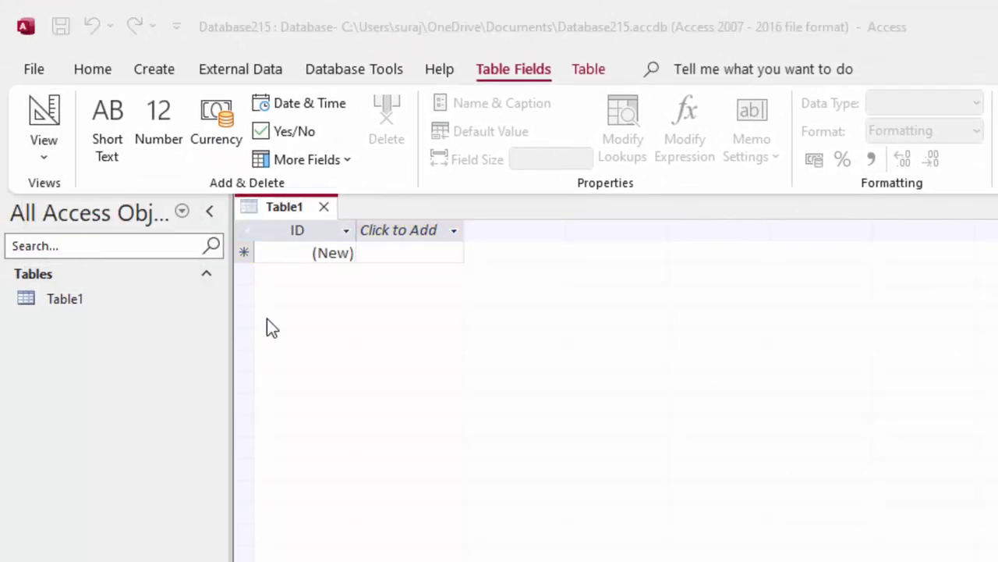
key(BackSpace)
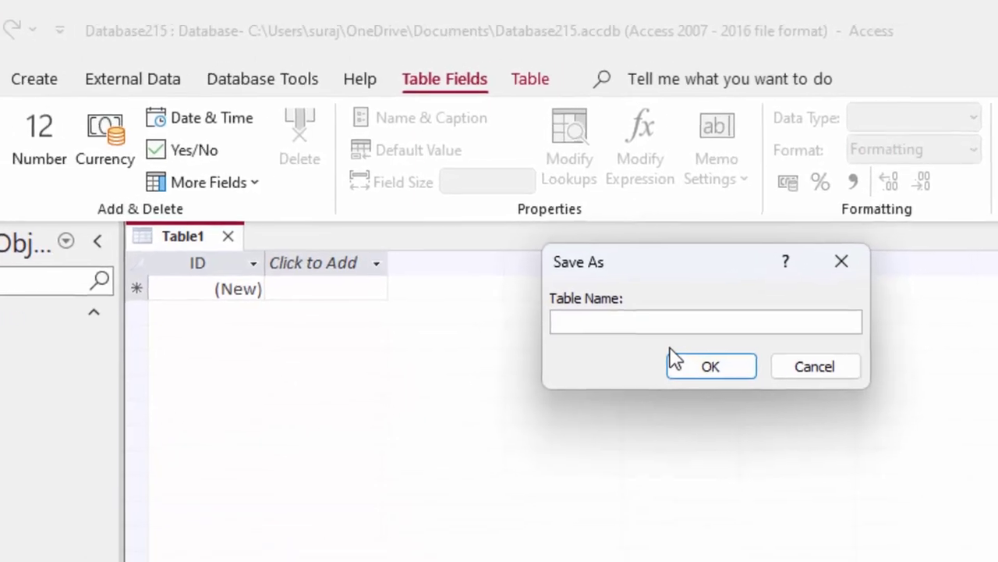
text(SalaryMa)
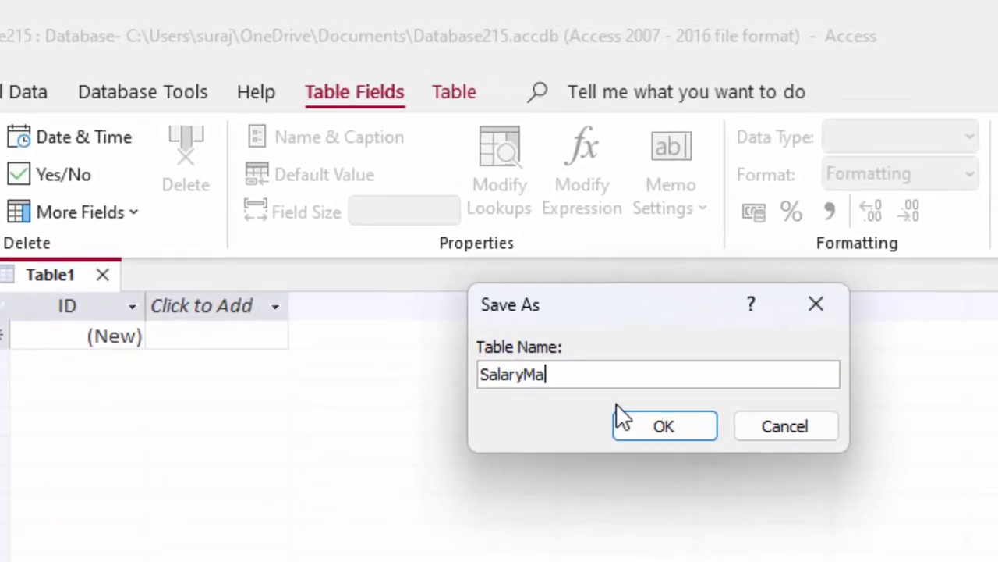
text(nagement)
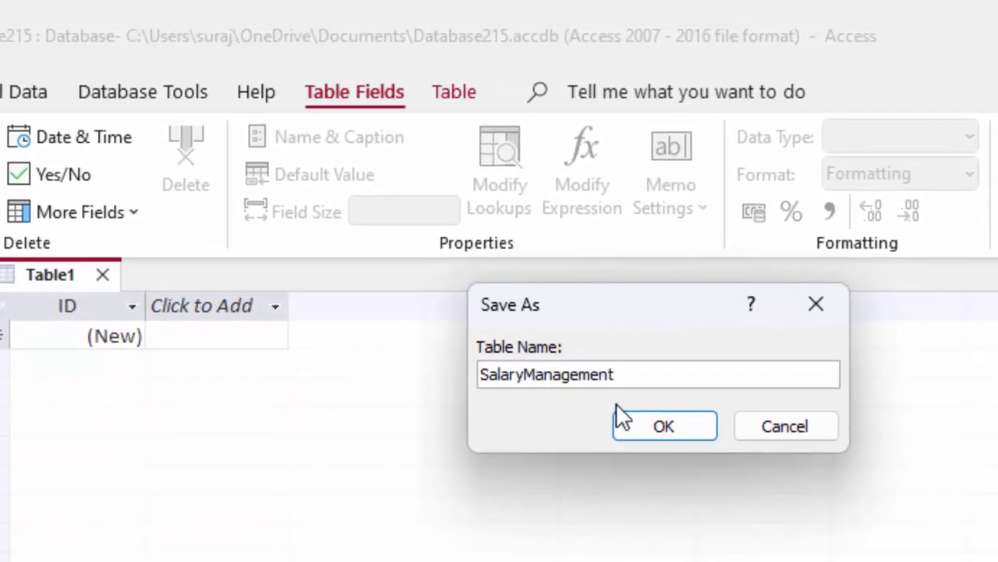
click(624, 421)
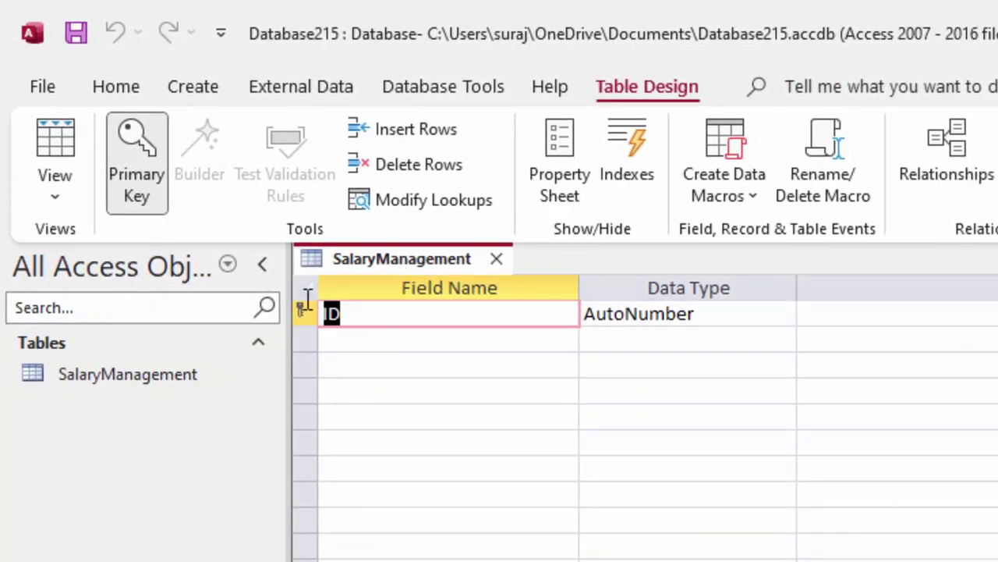
Step: Rename the ID field to Employee_id and add Name_of_Employee as a Short Text field
key(Delete)
text(Emp)
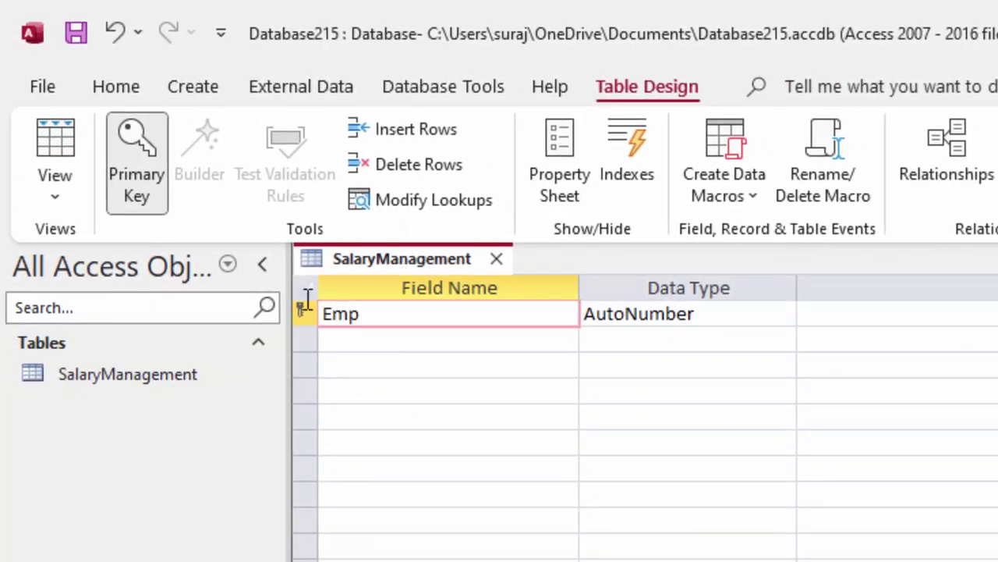
text(loyee_)
text(id)
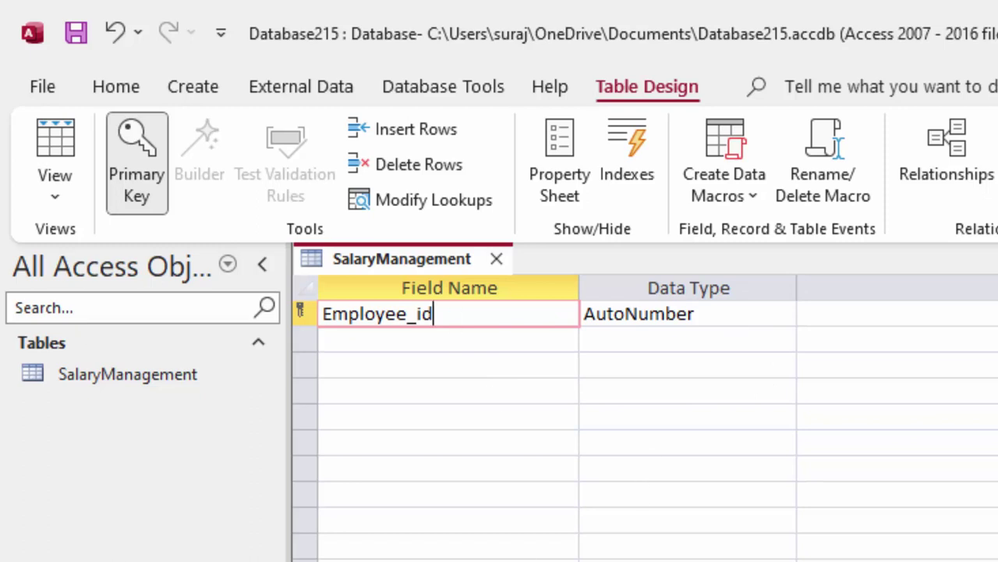
click(421, 339)
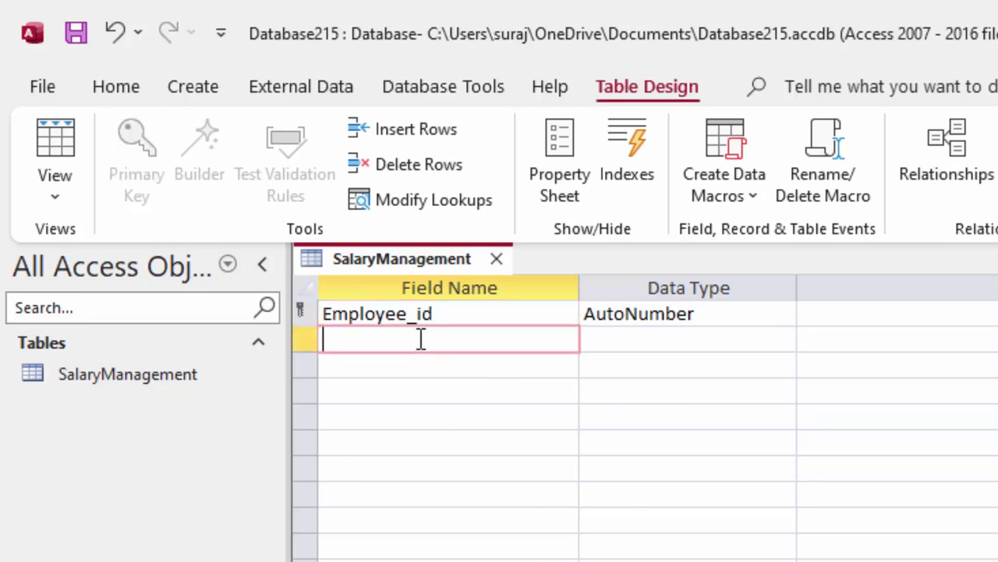
text(Name)
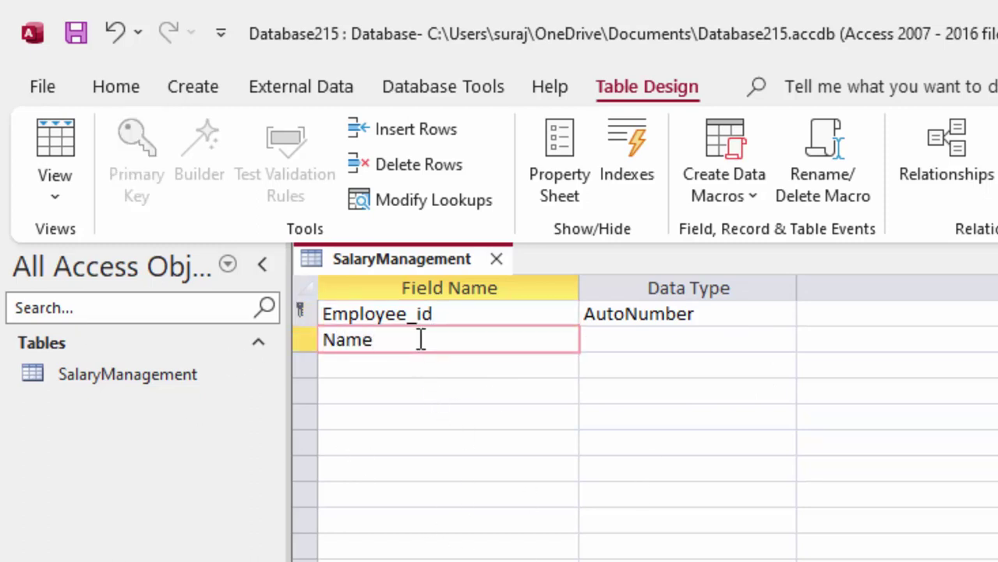
text(_of_E)
text(mplo)
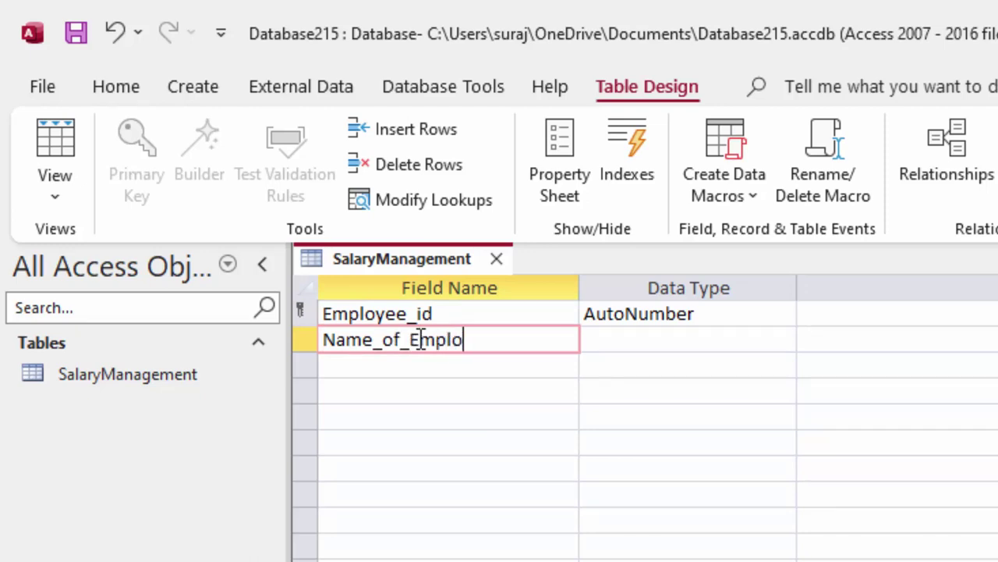
text(yee)
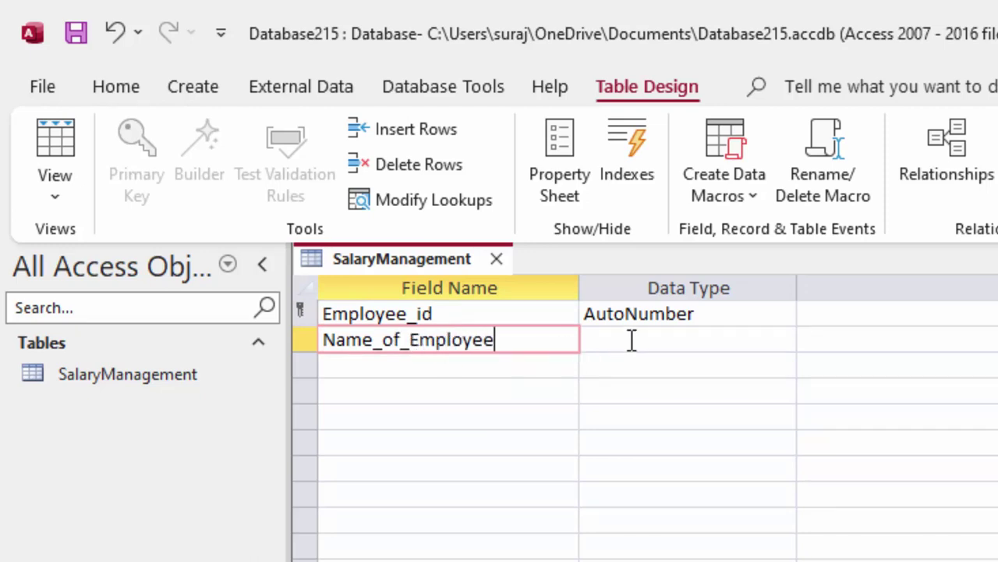
click(633, 341)
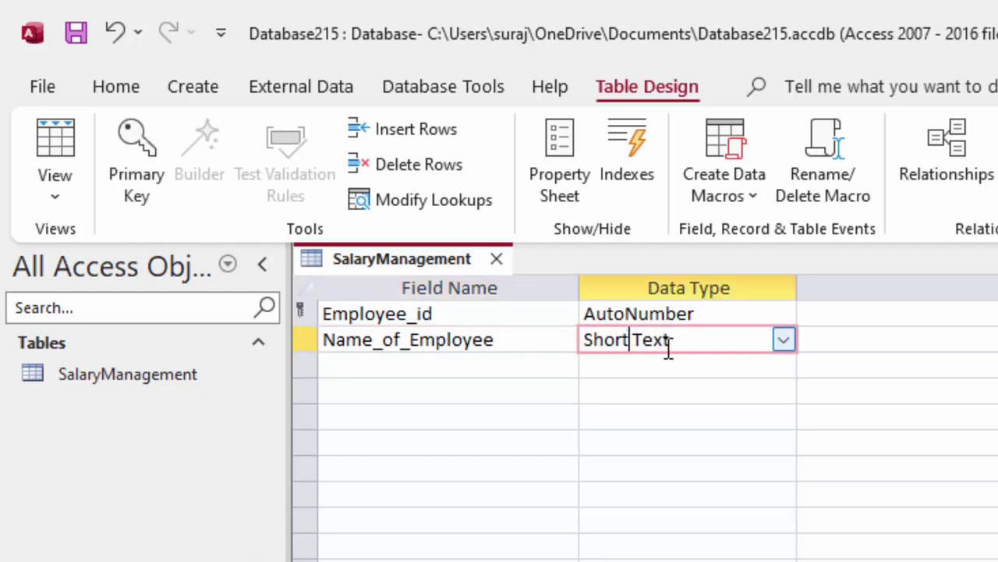
click(788, 347)
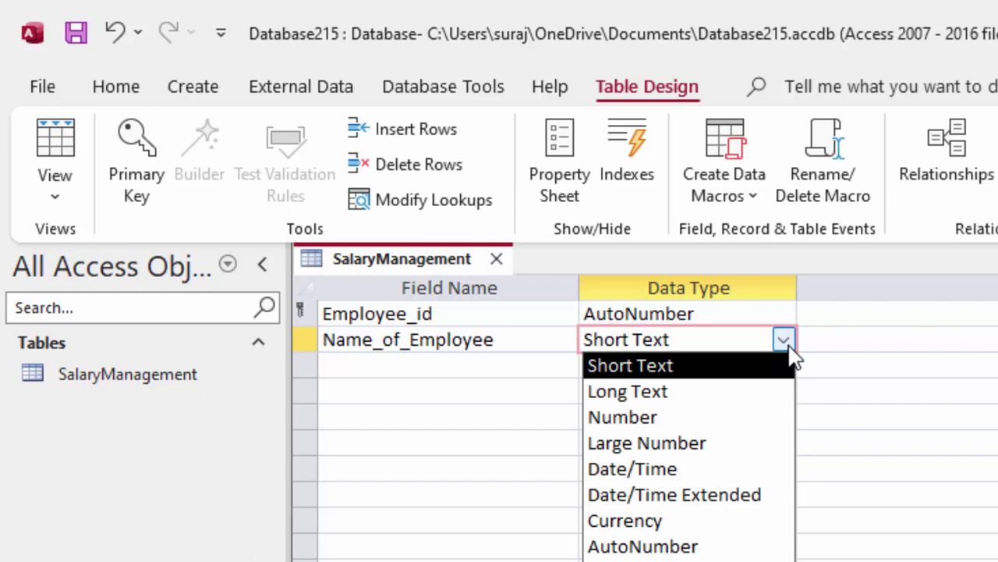
click(788, 349)
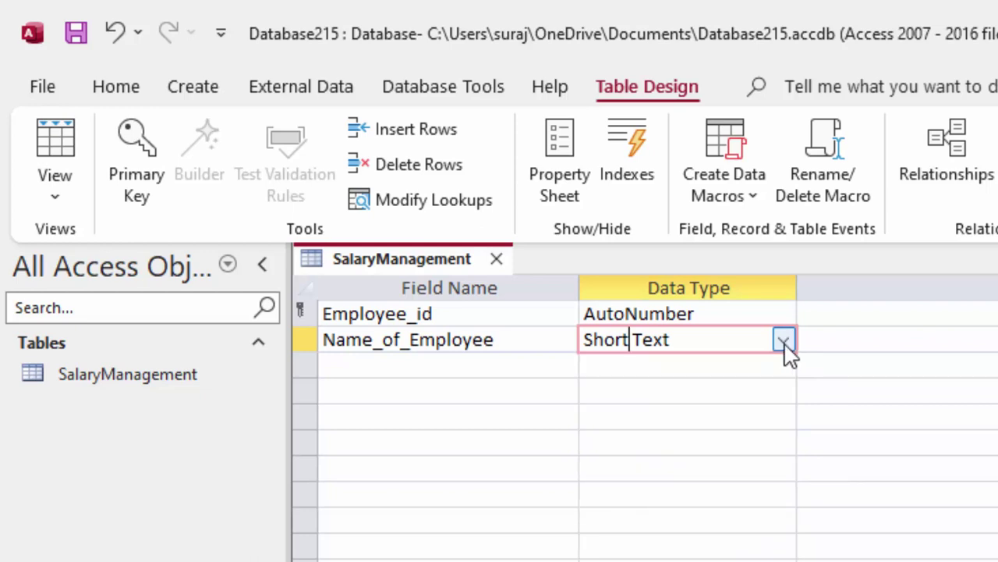
Step: Add a Salary field with the Currency data type
click(390, 361)
text(Sal)
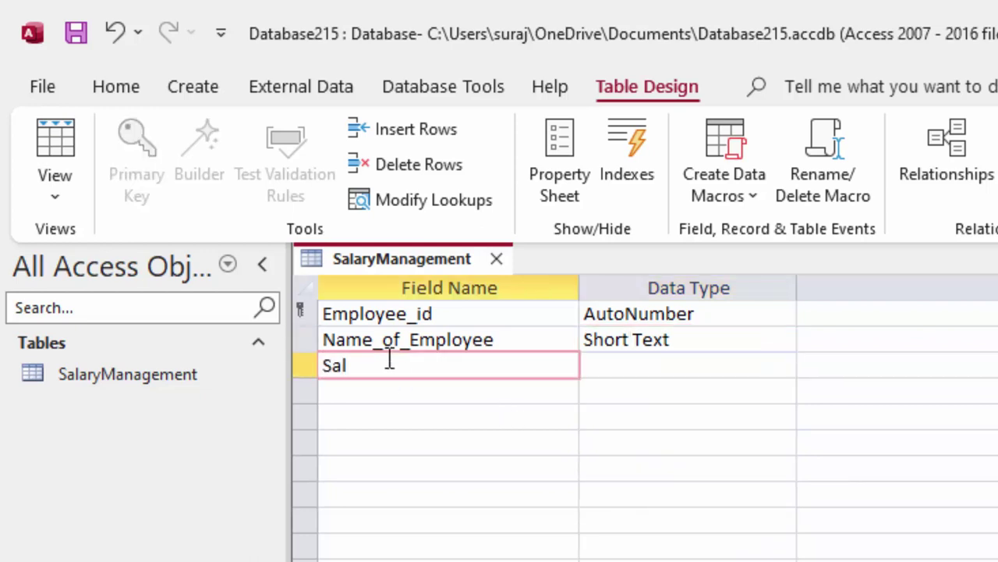
text(ary)
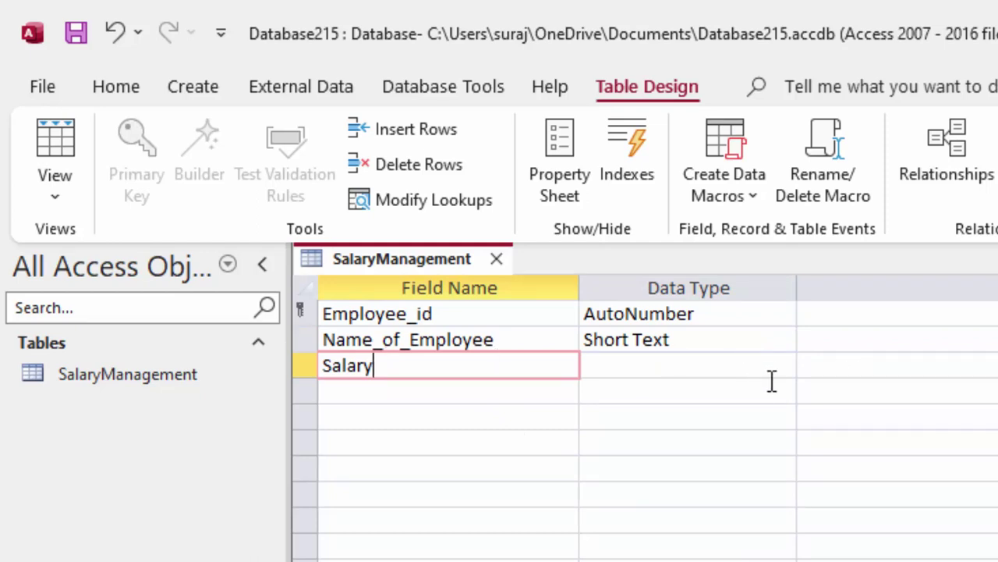
click(749, 360)
click(784, 367)
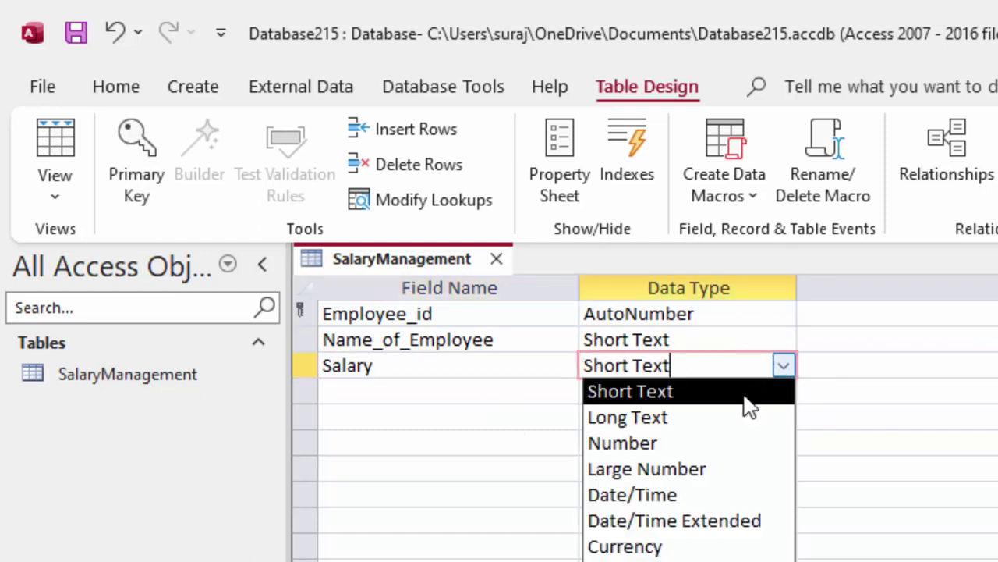
click(687, 545)
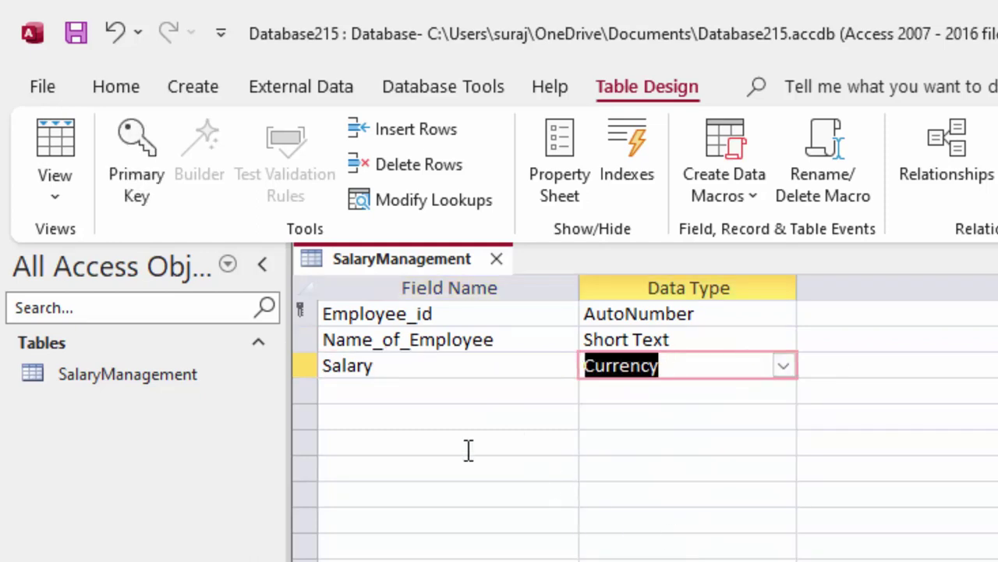
click(392, 387)
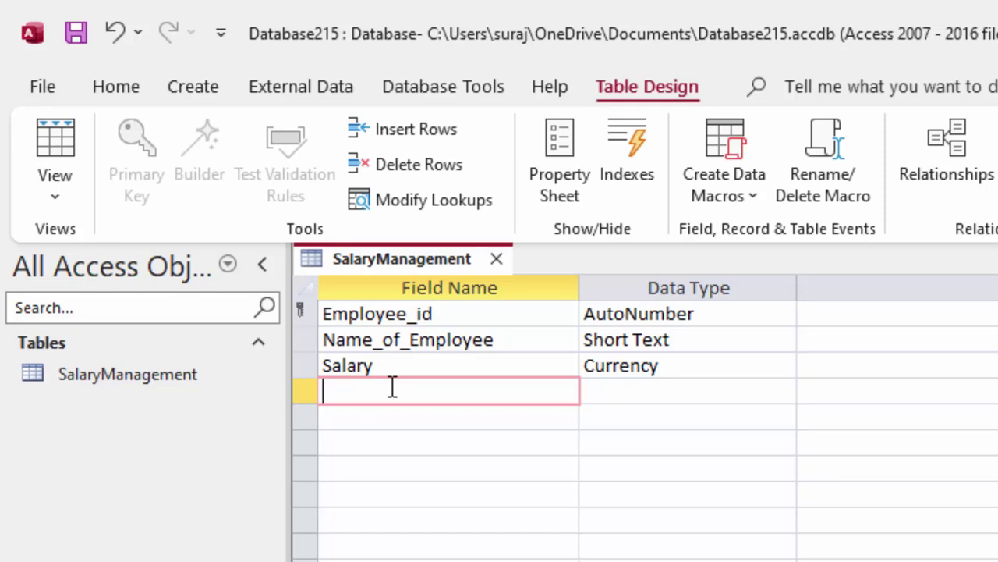
Step: Name the fourth field PF_deduct_in_Percent, using underscores instead of spaces
text(P)
text(in)
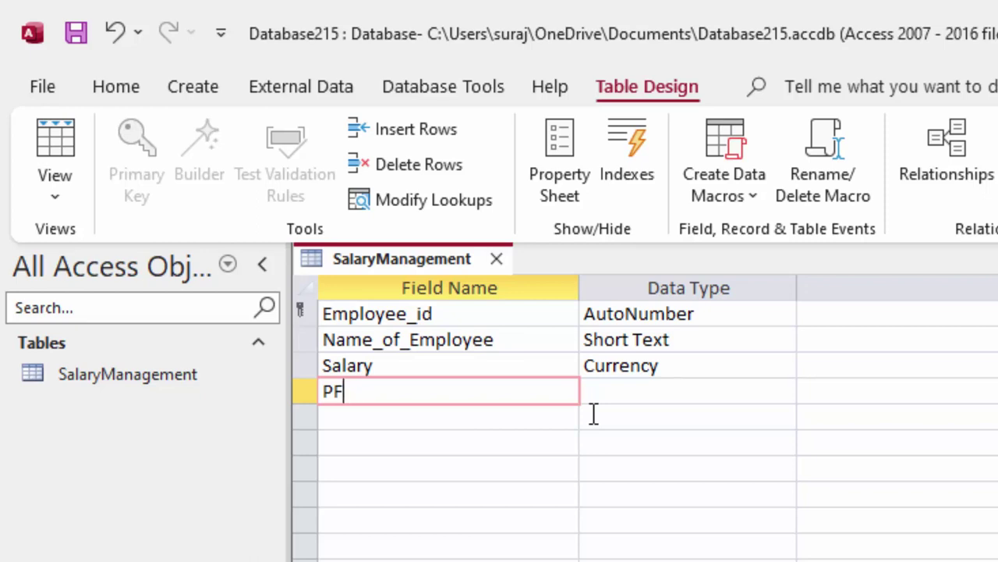
text(du)
text(ct in )
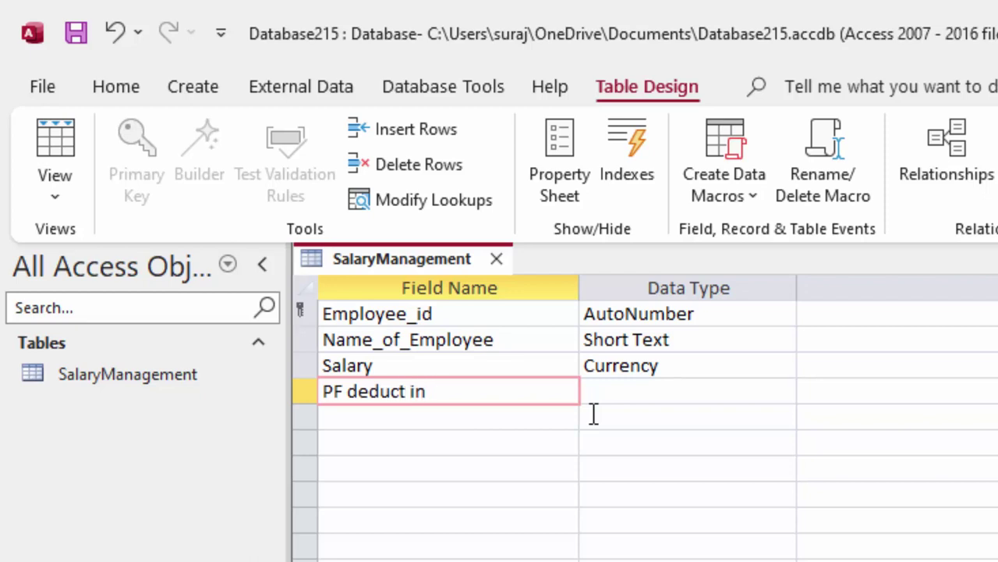
text(%)
key(BackSpace)
text(erce)
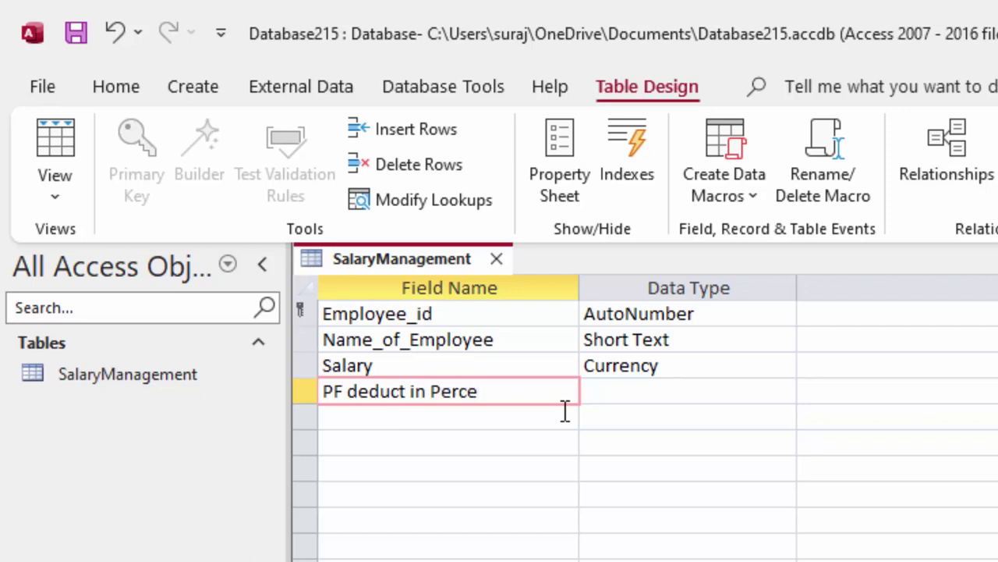
text(nt)
click(350, 391)
key(BackSpace)
text(_)
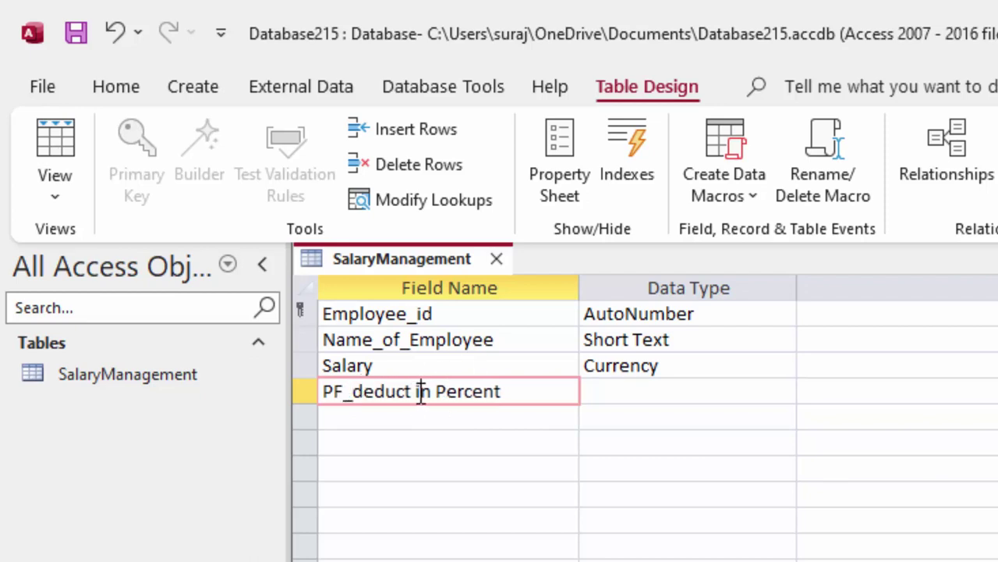
key(BackSpace)
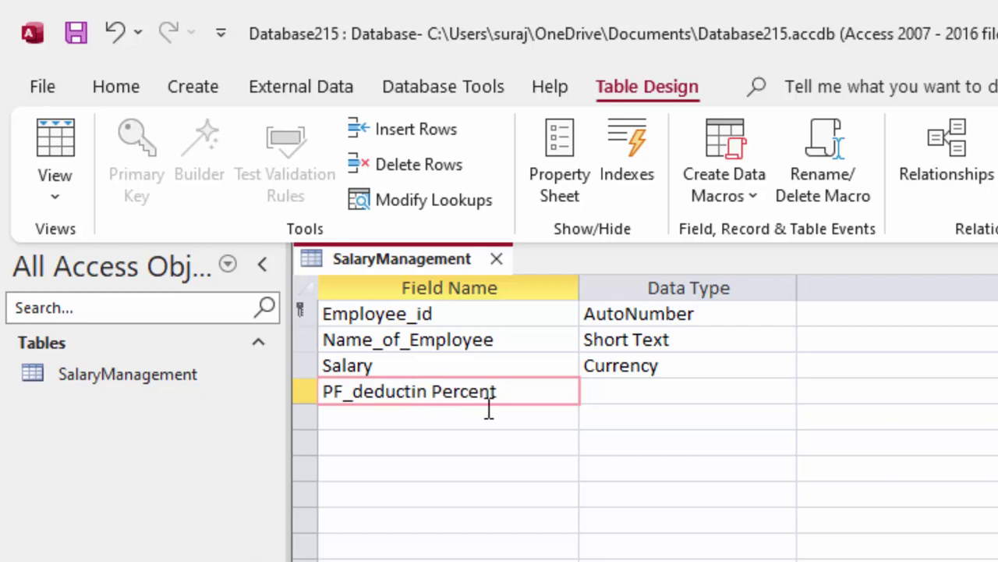
text(_)
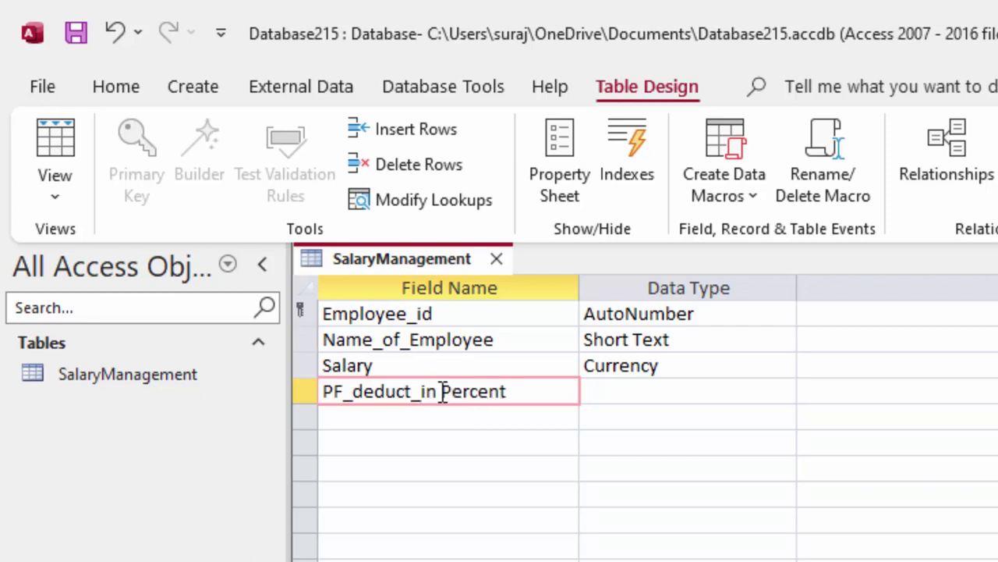
key(BackSpace)
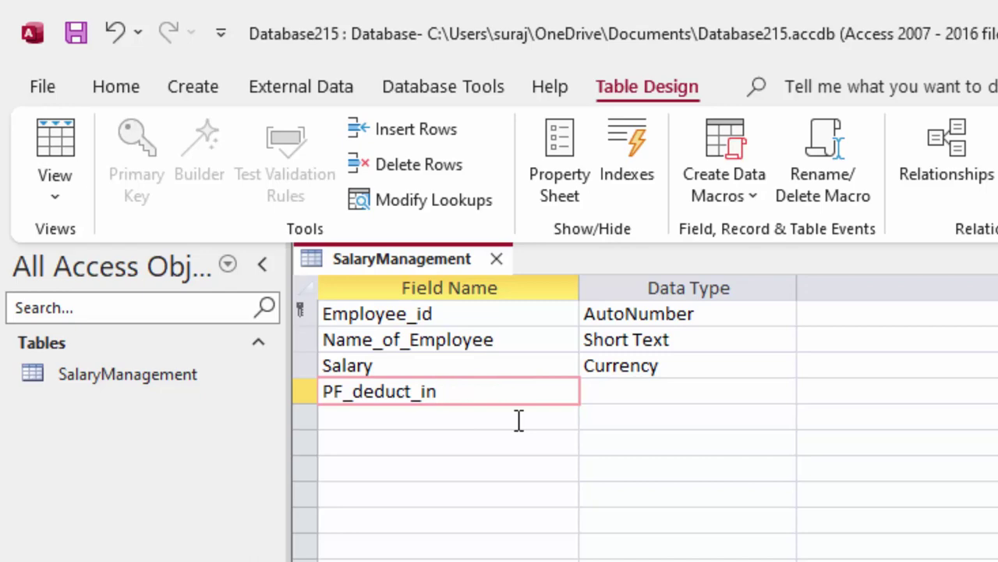
text(_Percent)
Step: Make PF_deduct_in_Percent a Number field with Double size and Percent format
click(636, 391)
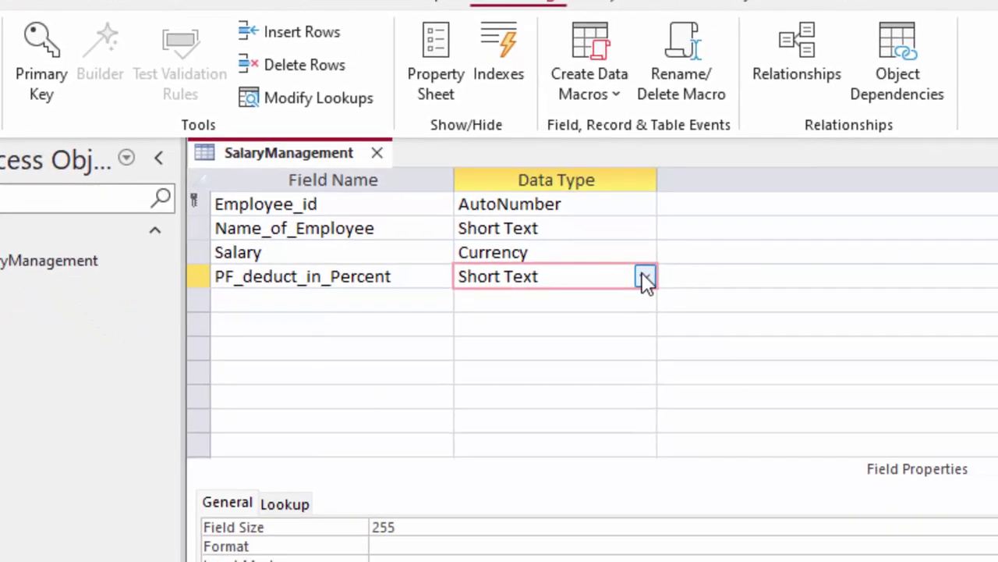
click(774, 384)
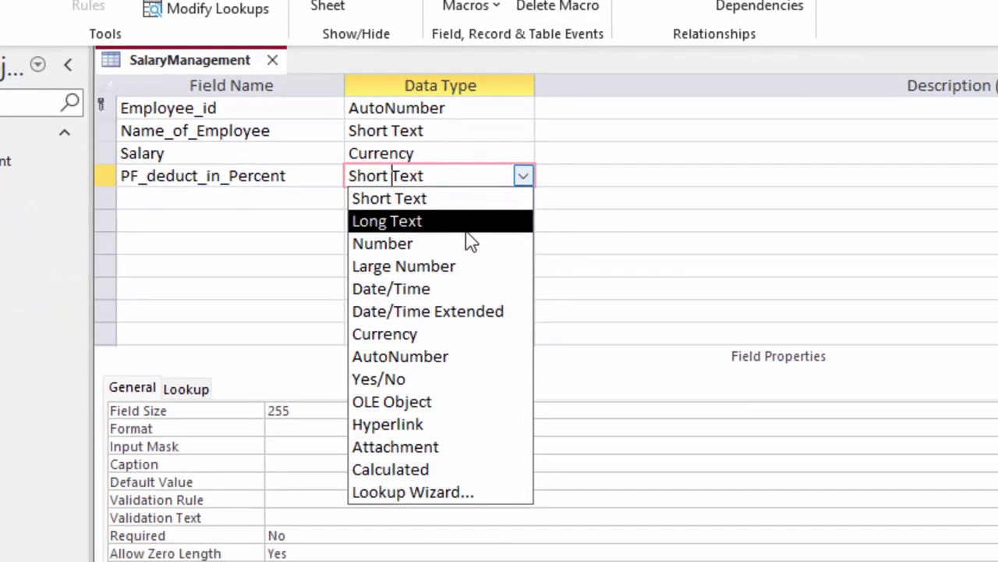
click(463, 245)
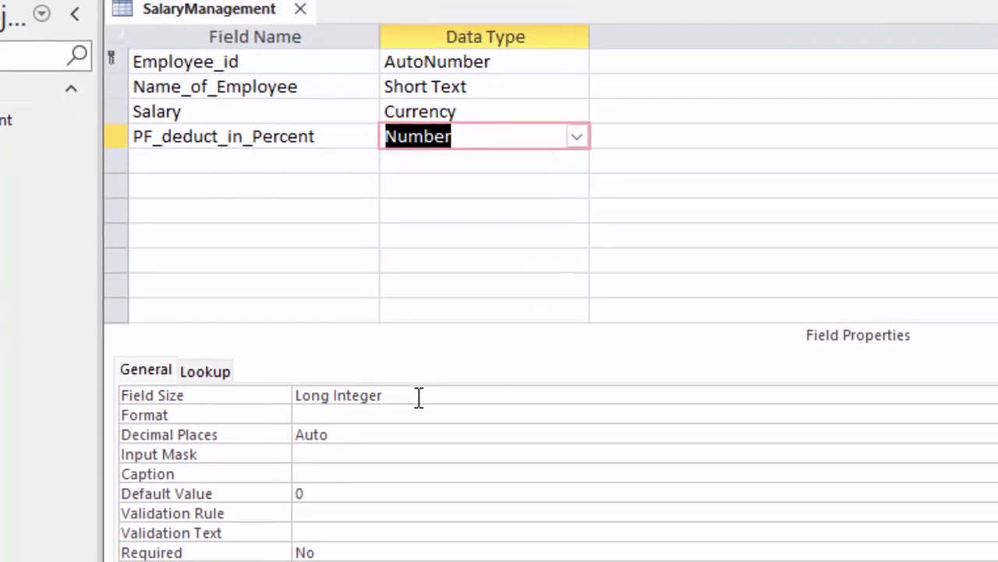
click(302, 394)
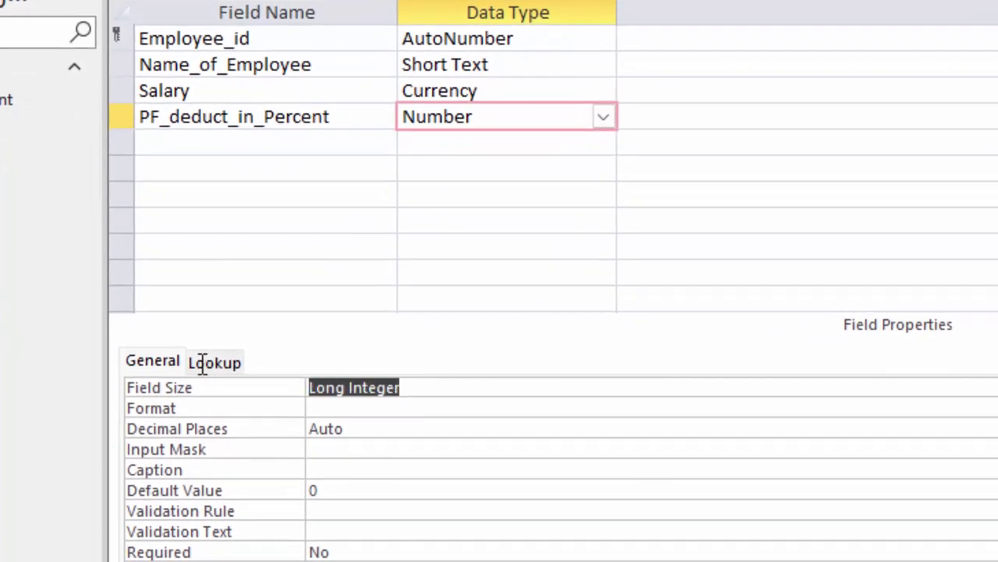
key(BackSpace)
text(d)
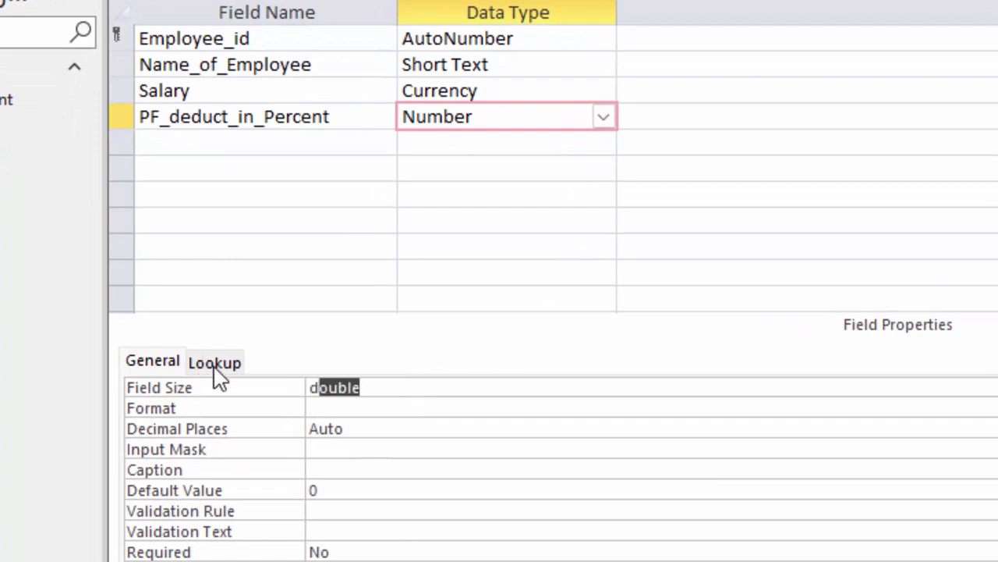
click(353, 406)
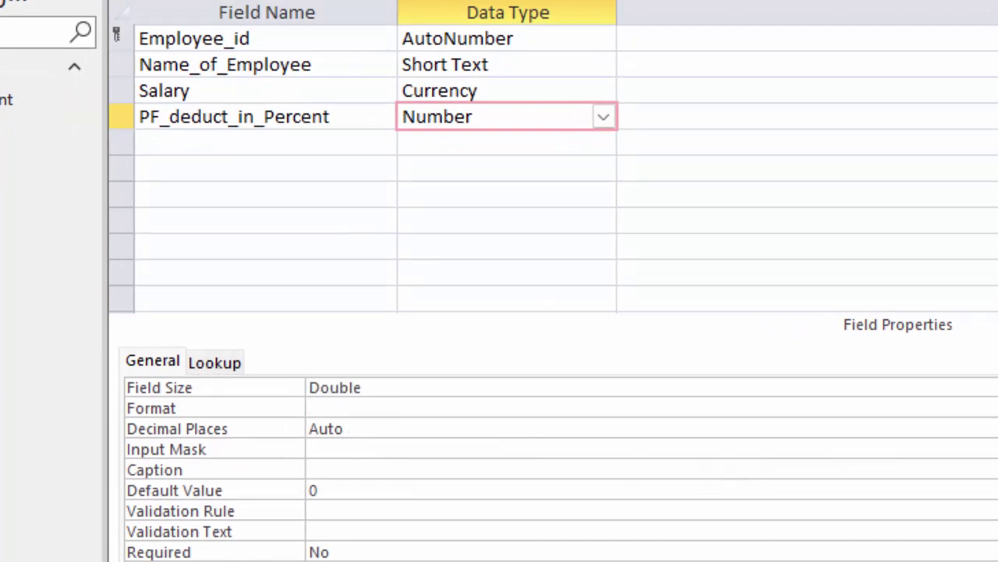
click(991, 408)
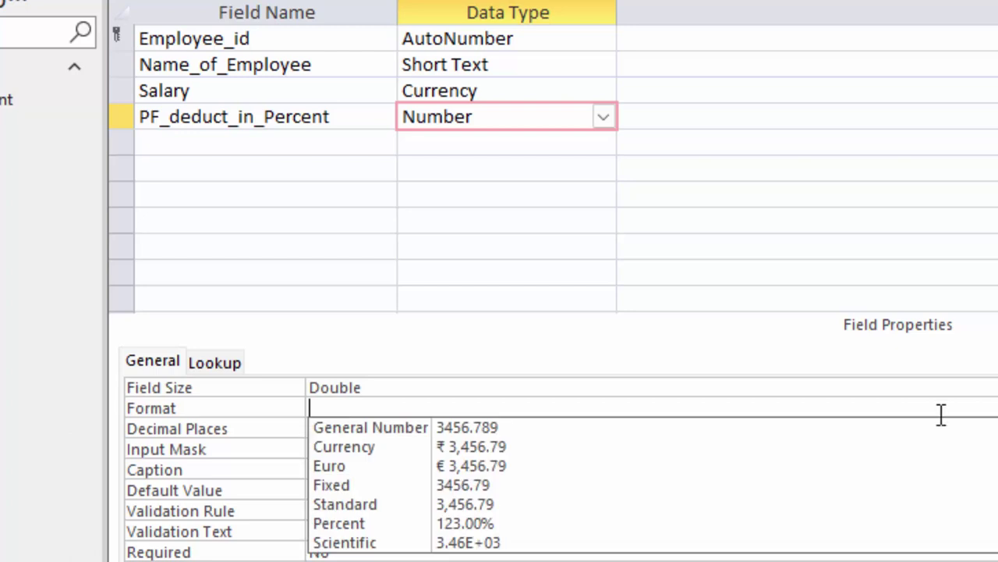
click(666, 528)
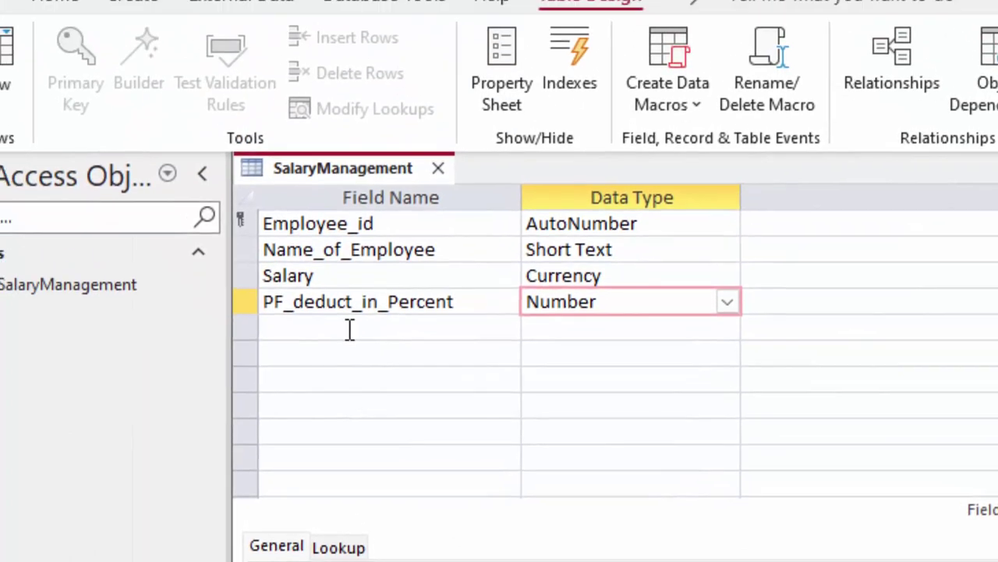
click(412, 421)
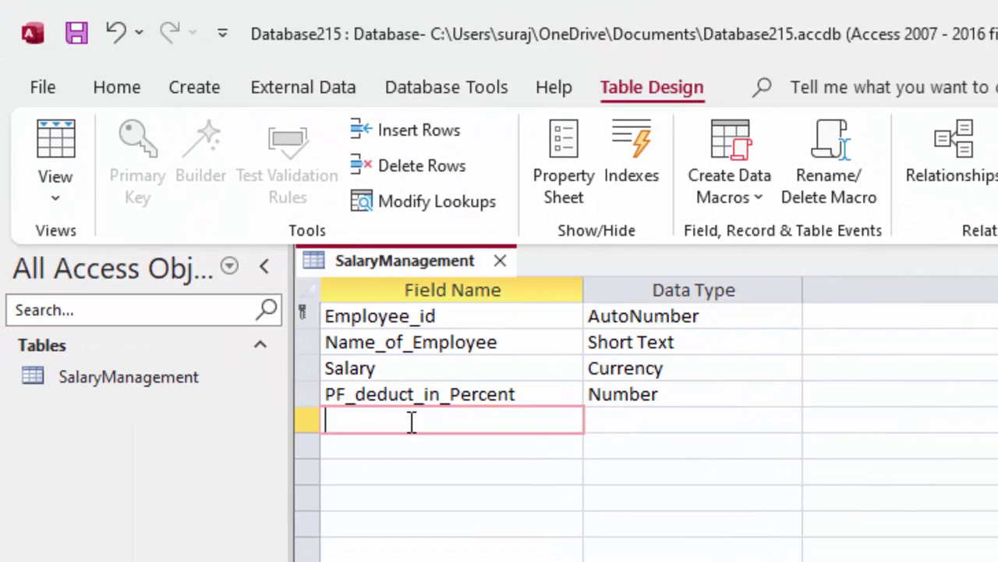
Step: Add PF_amount as a Calculated field with expression [Salary]*[PF_deduct_in_Percent]
text(PF_)
text(amoun)
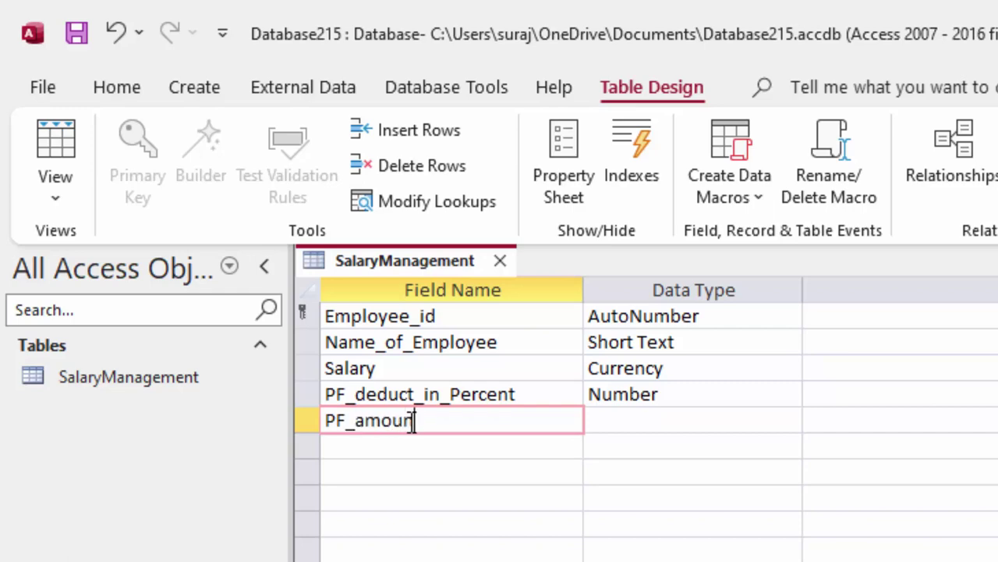
text(t)
click(694, 418)
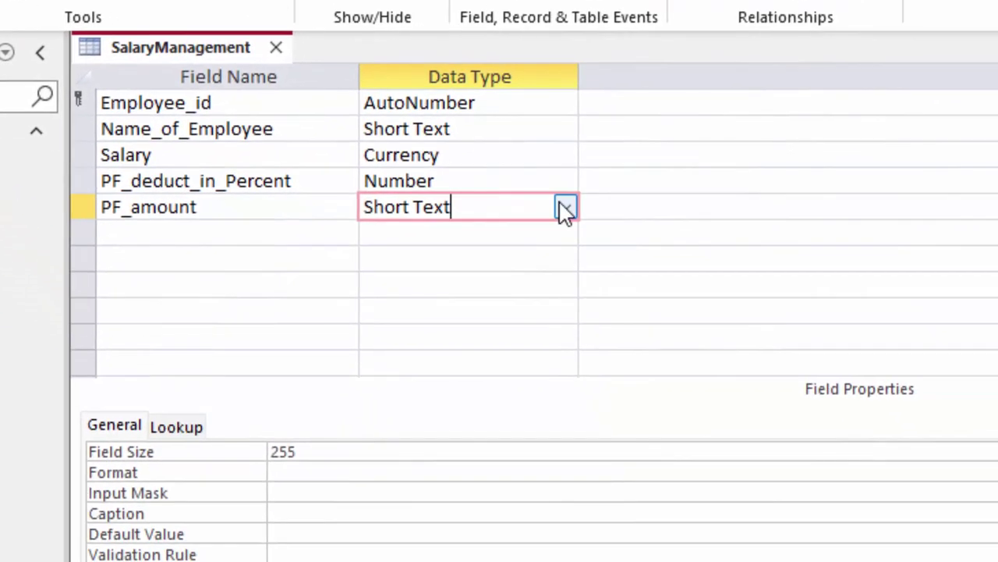
click(632, 270)
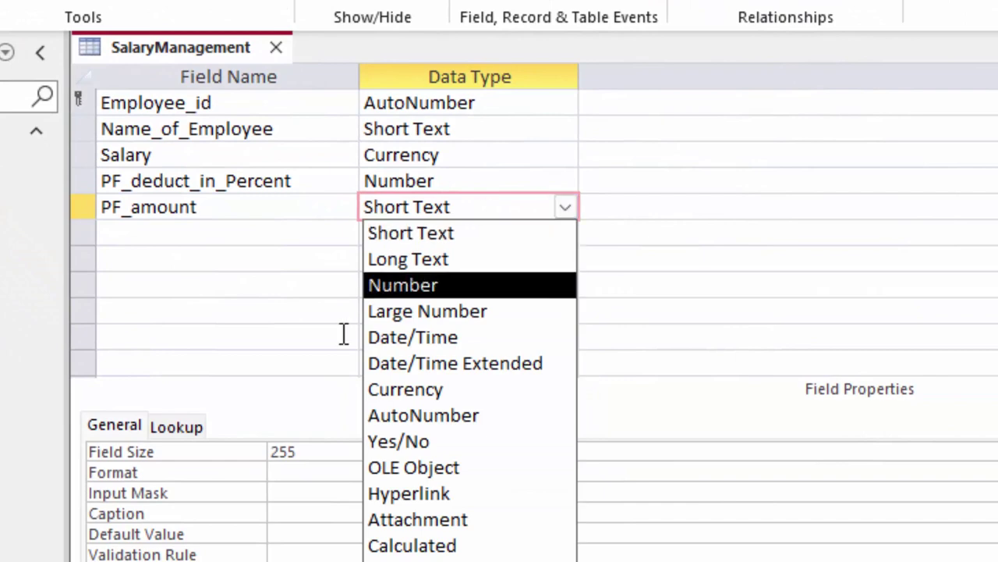
click(394, 546)
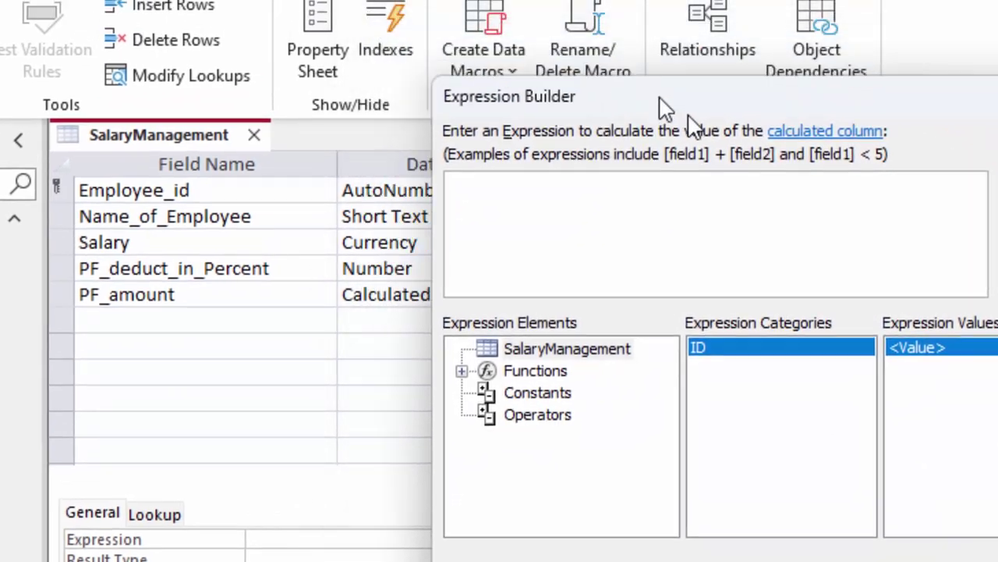
drag(661, 107, 991, 206)
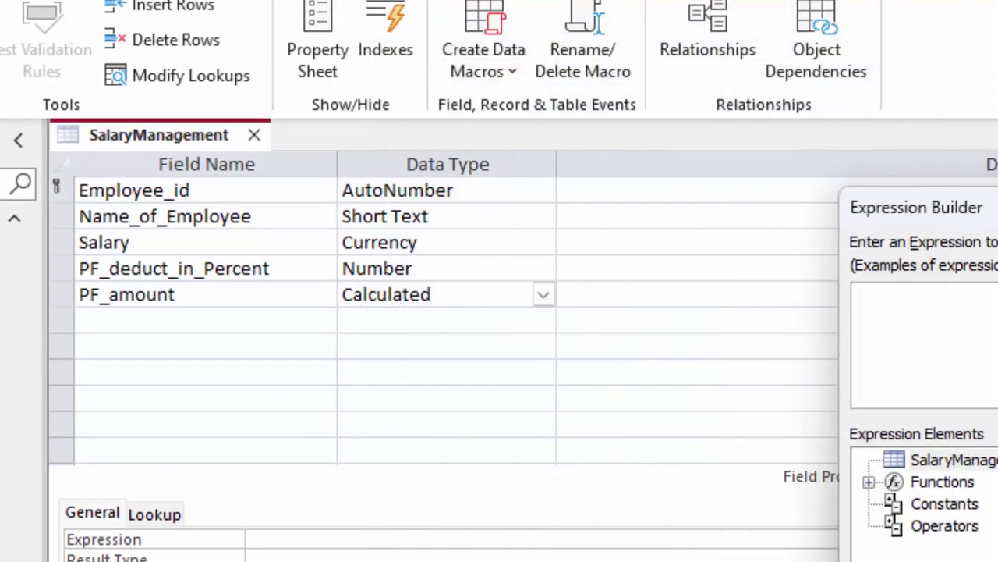
text([Salar)
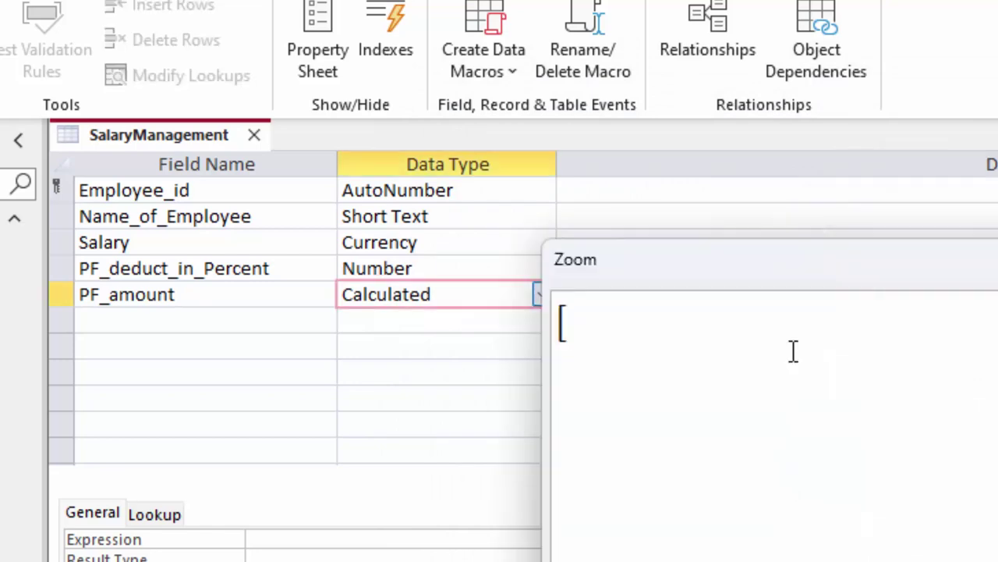
text(Salary)
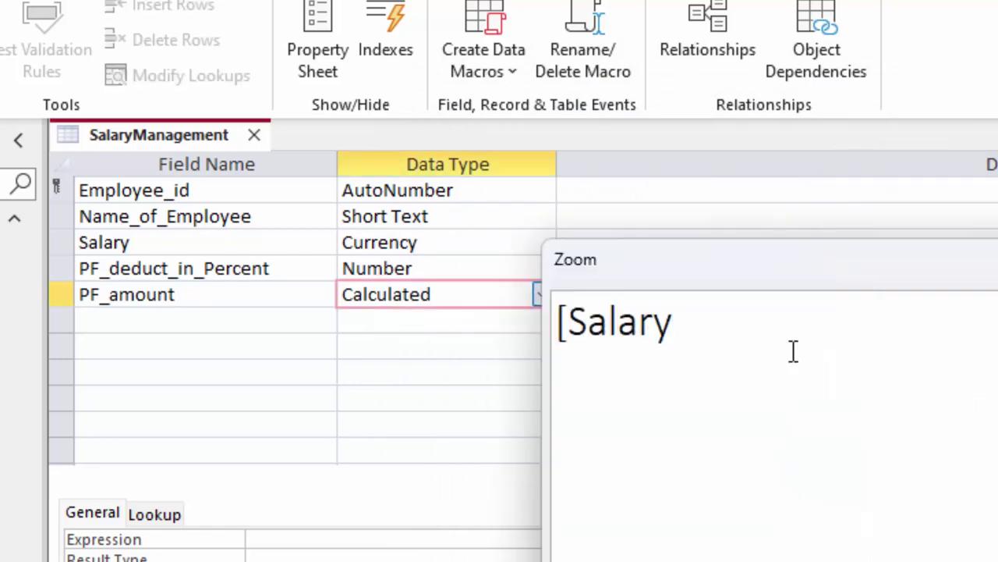
text(])
text(*)
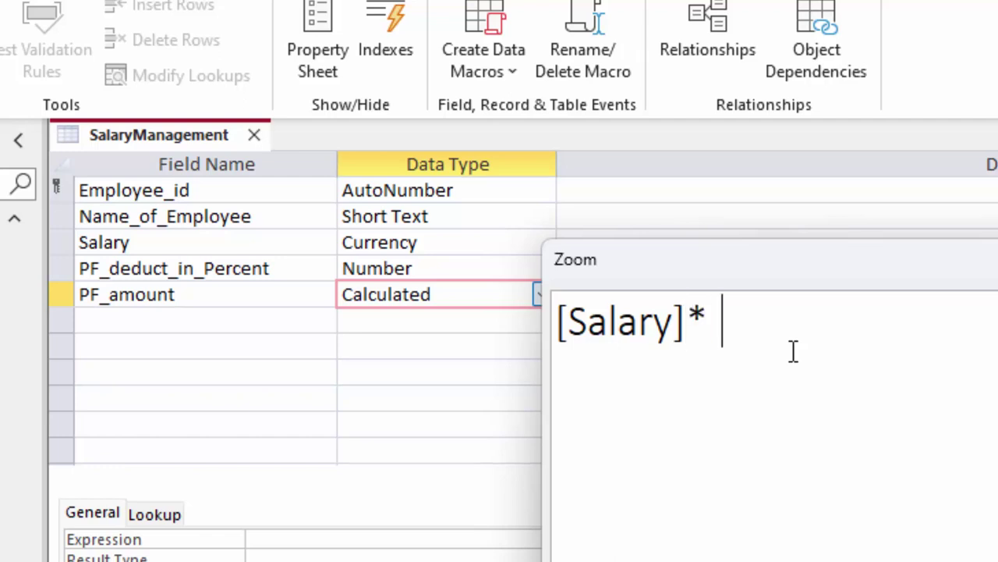
text([PF)
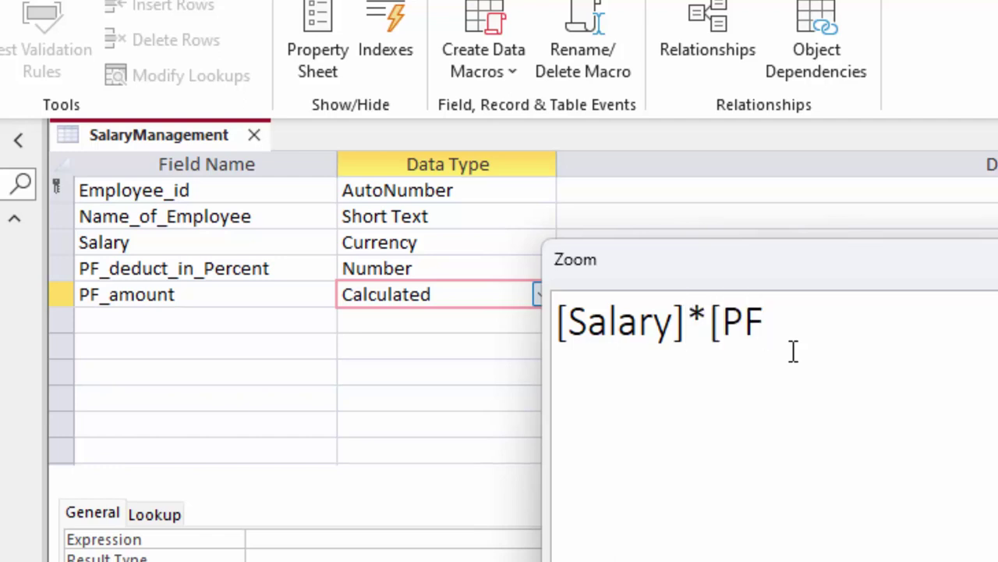
text(_)
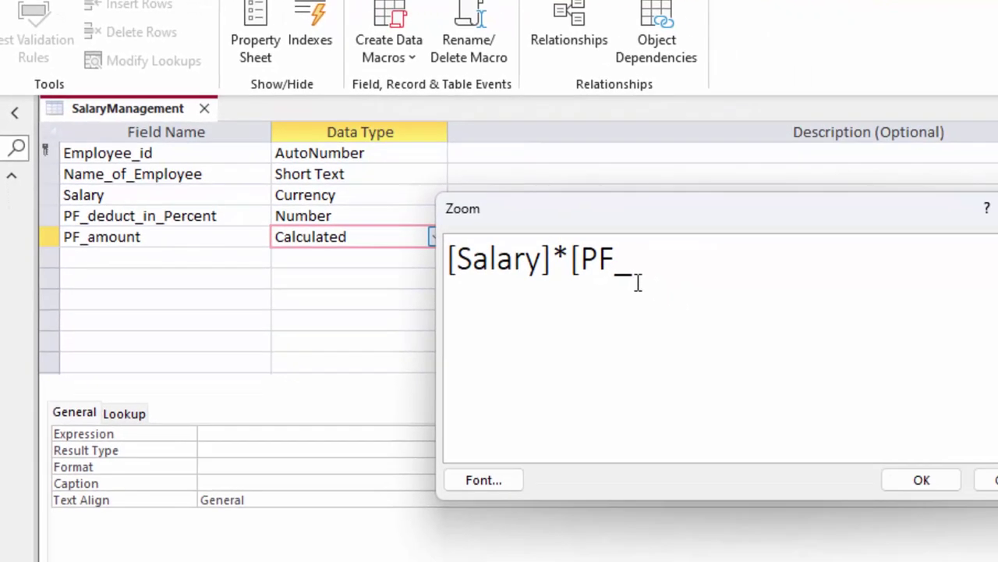
text(ded)
text(uct)
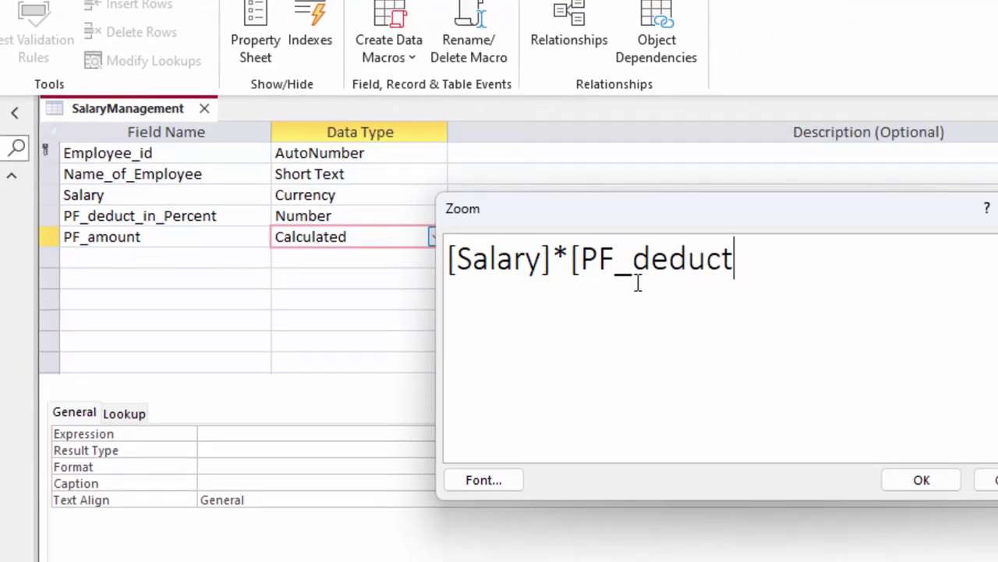
text(_i)
text(nPer)
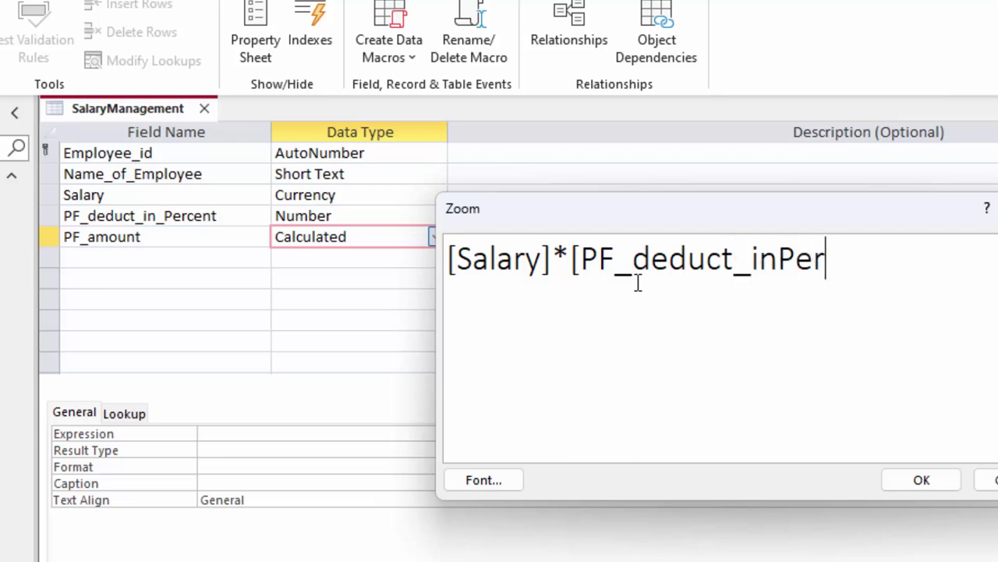
text(cent)
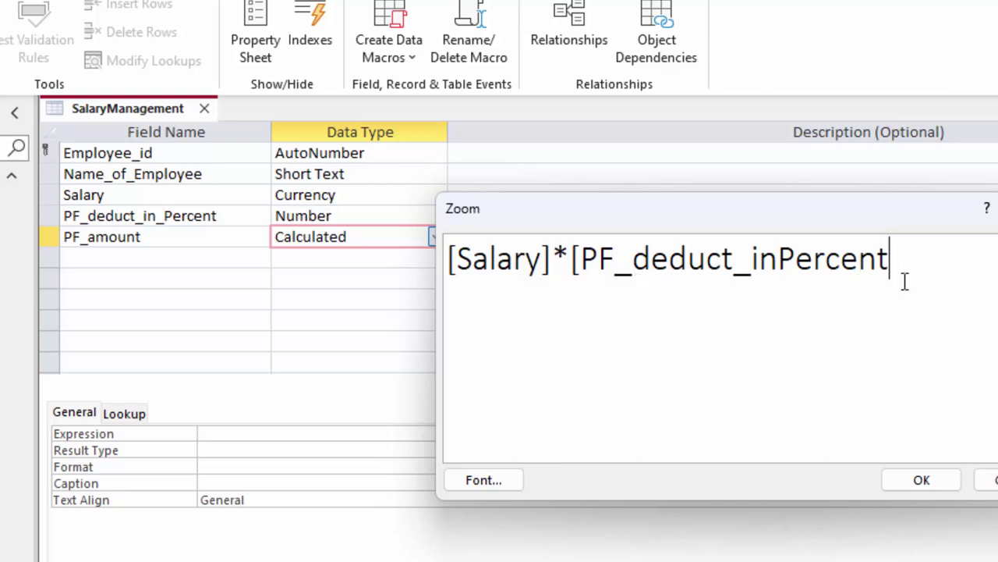
click(779, 260)
text(_)
click(946, 266)
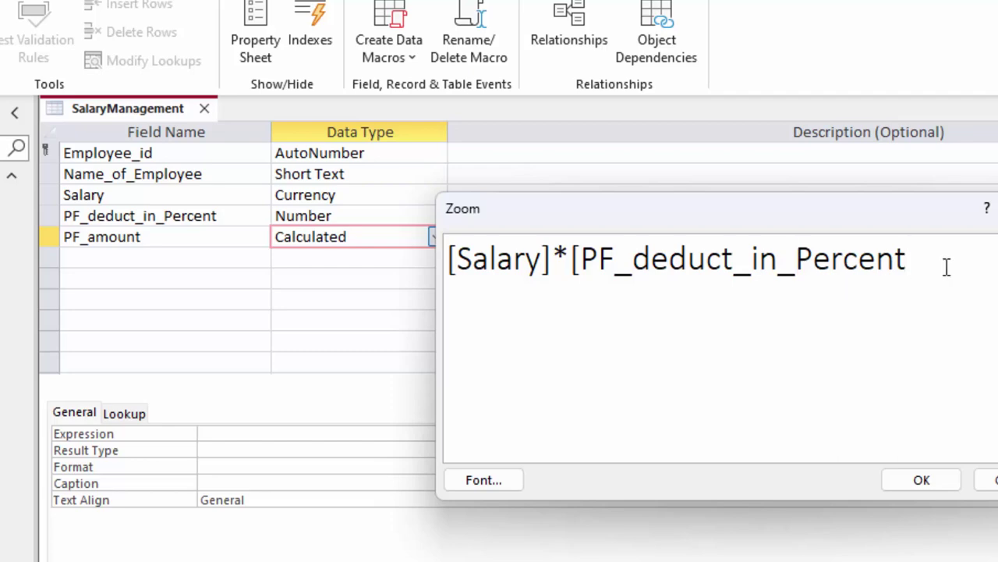
text(])
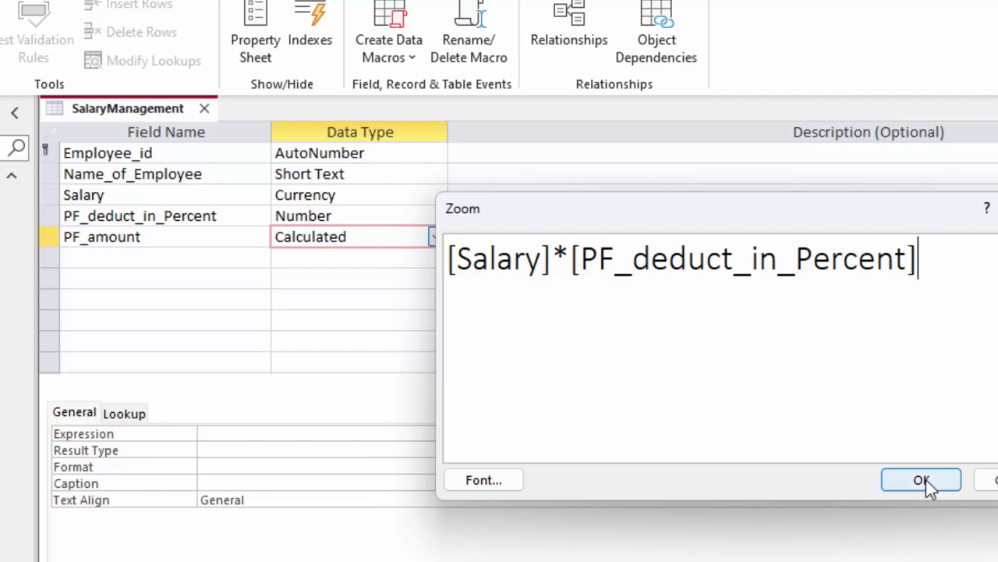
click(929, 482)
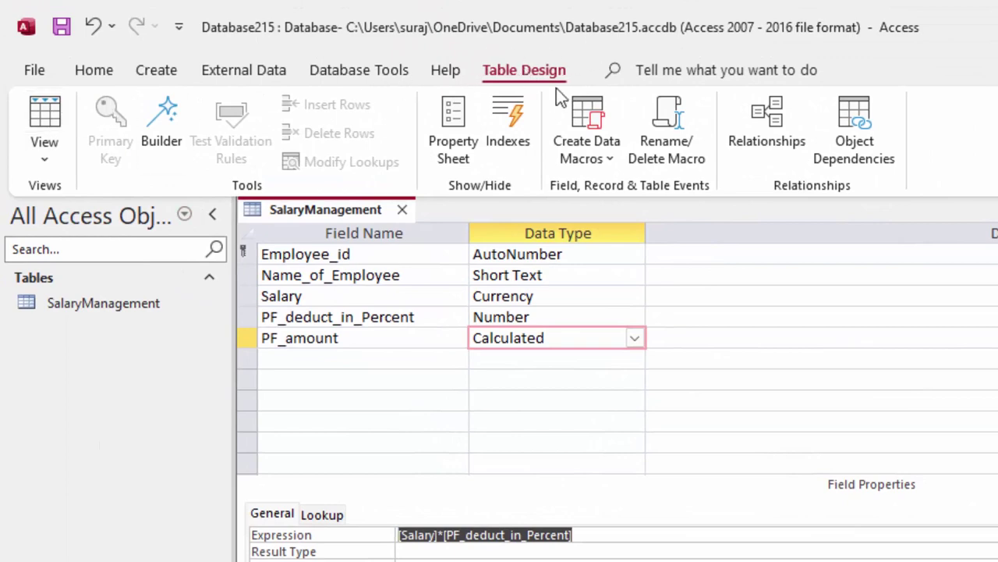
Step: Save the table, switch to Datasheet View, and widen the PF_amount, Name_of_Employee and Employee_id columns
click(67, 120)
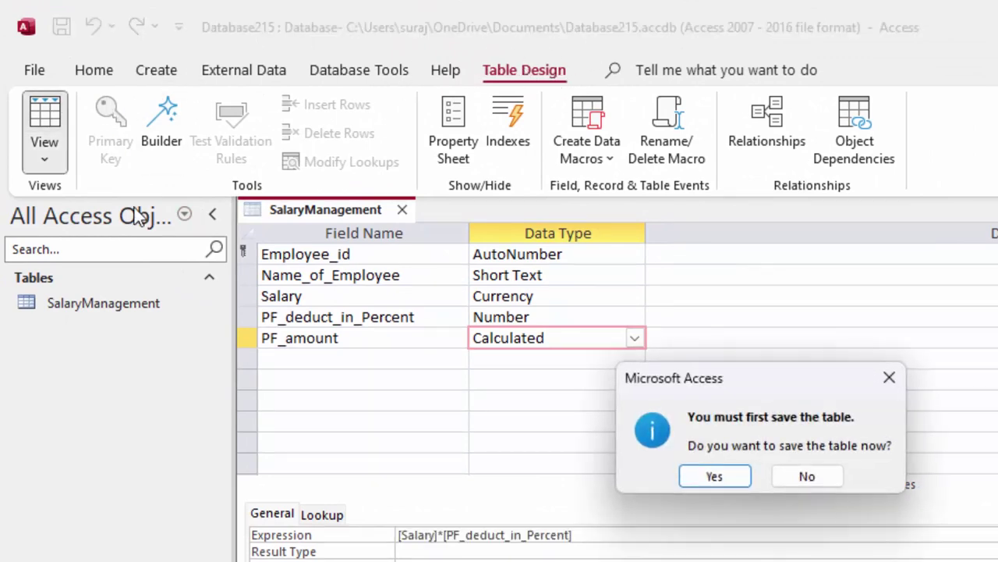
click(727, 481)
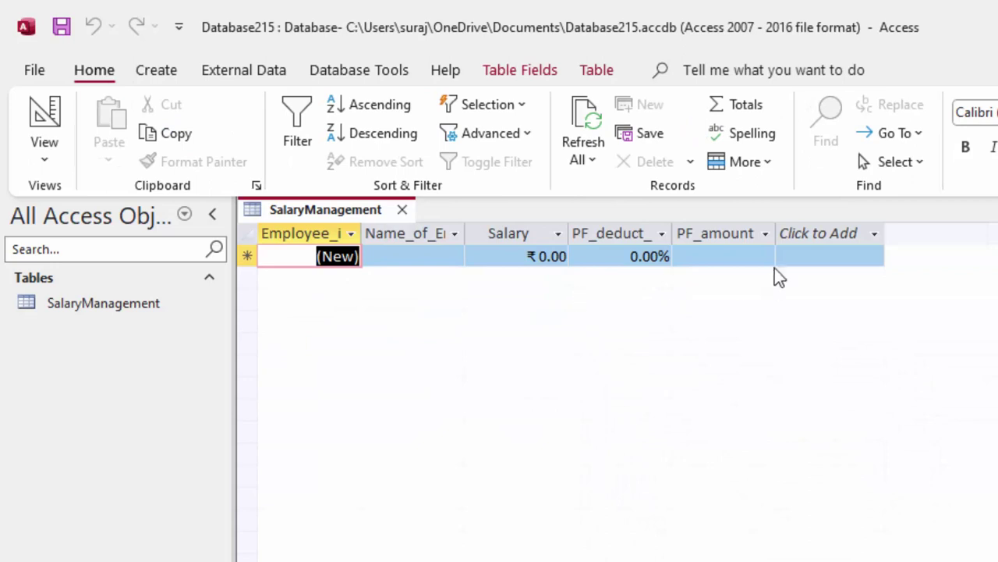
drag(776, 232, 806, 264)
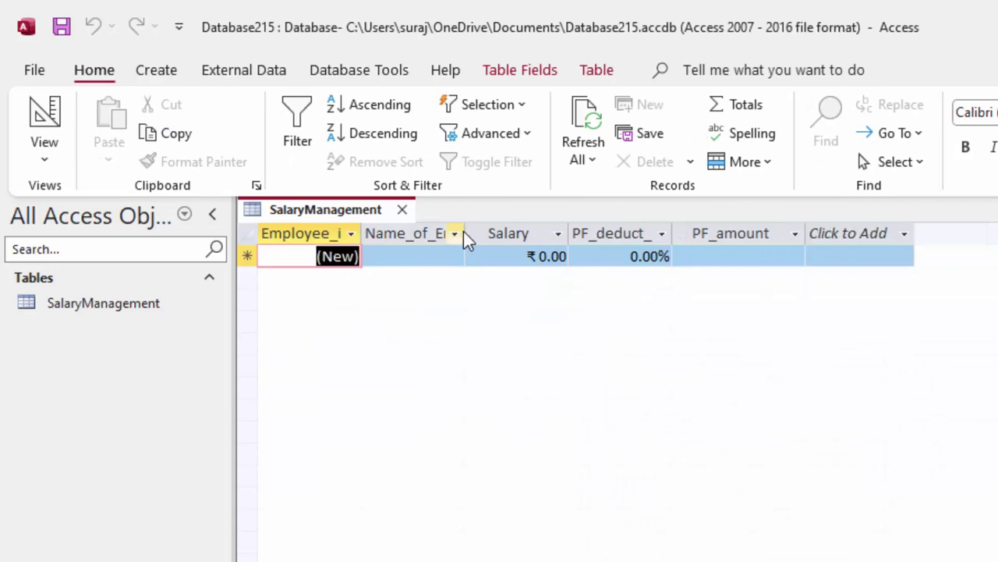
drag(465, 233, 530, 294)
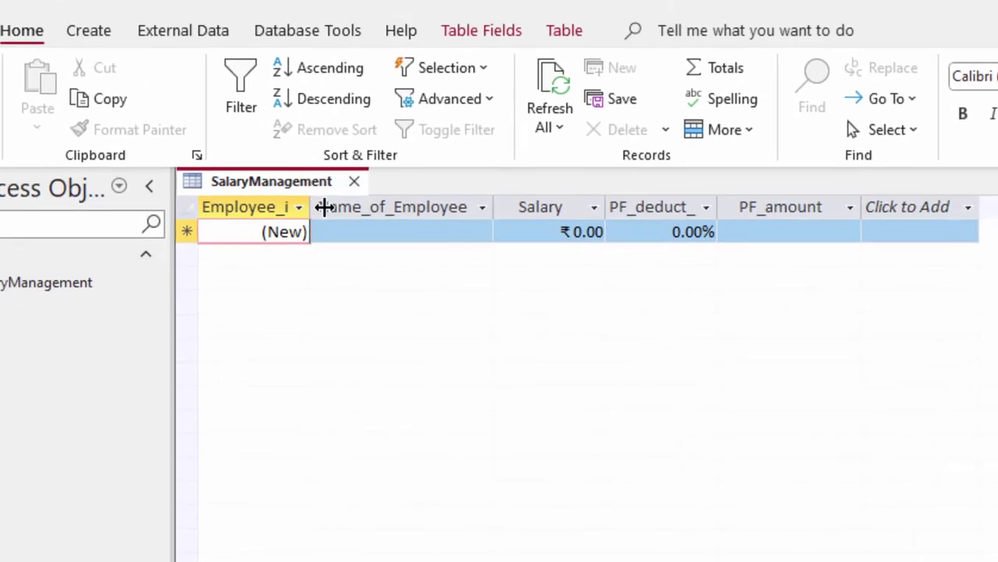
drag(321, 207, 370, 234)
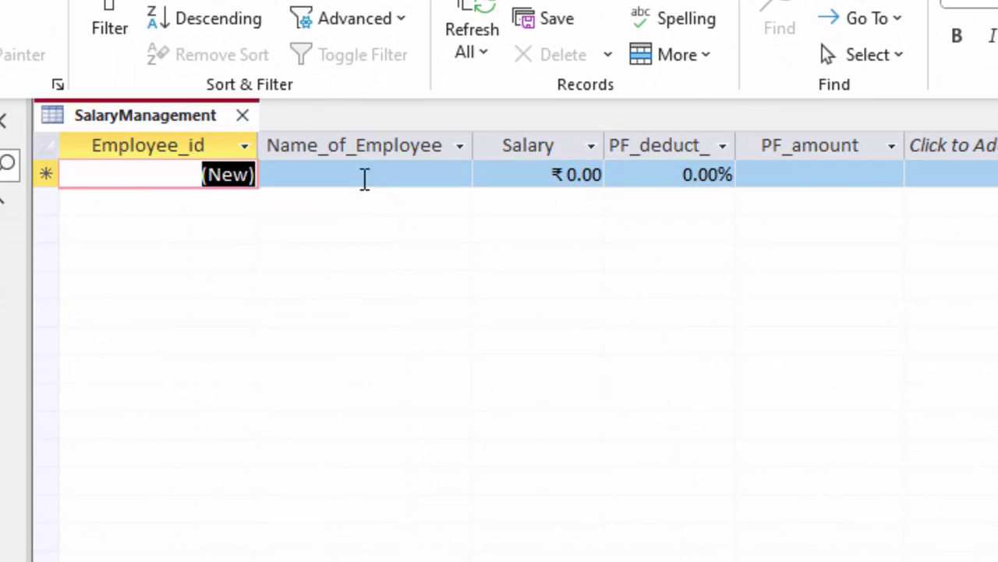
Step: Enter the first employee with salary 23,000 and 15% PF, giving a PF amount of 3450
click(365, 174)
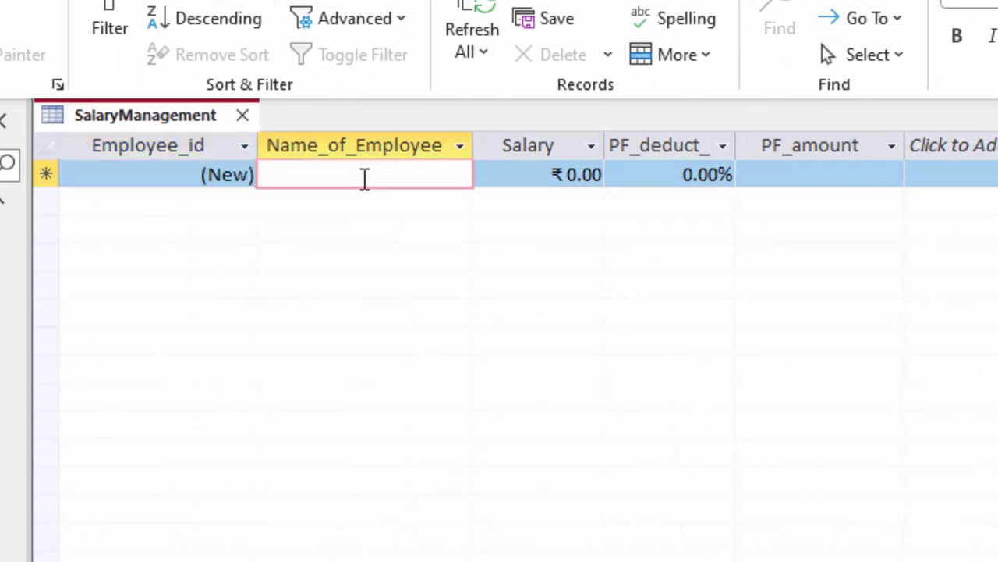
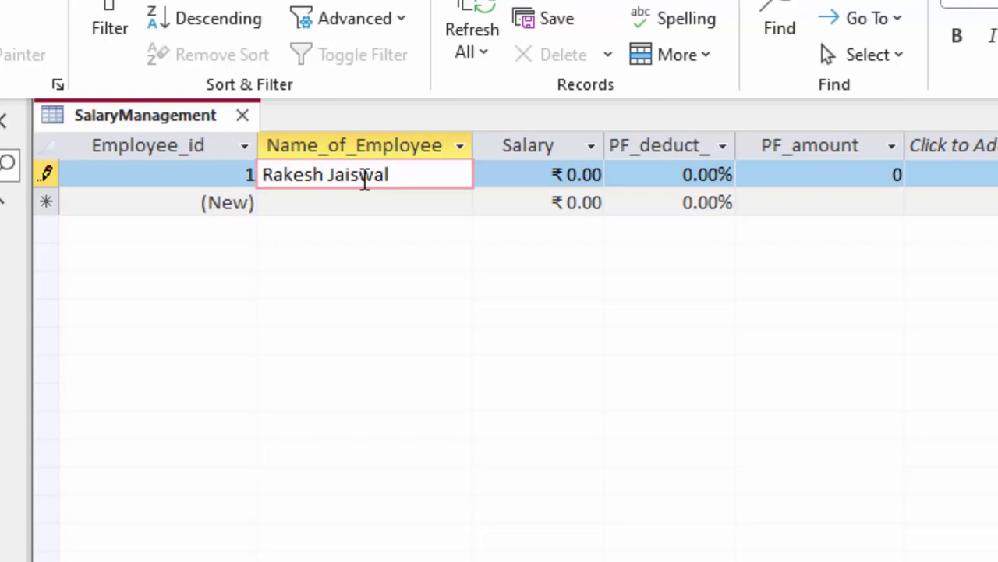
key(Tab)
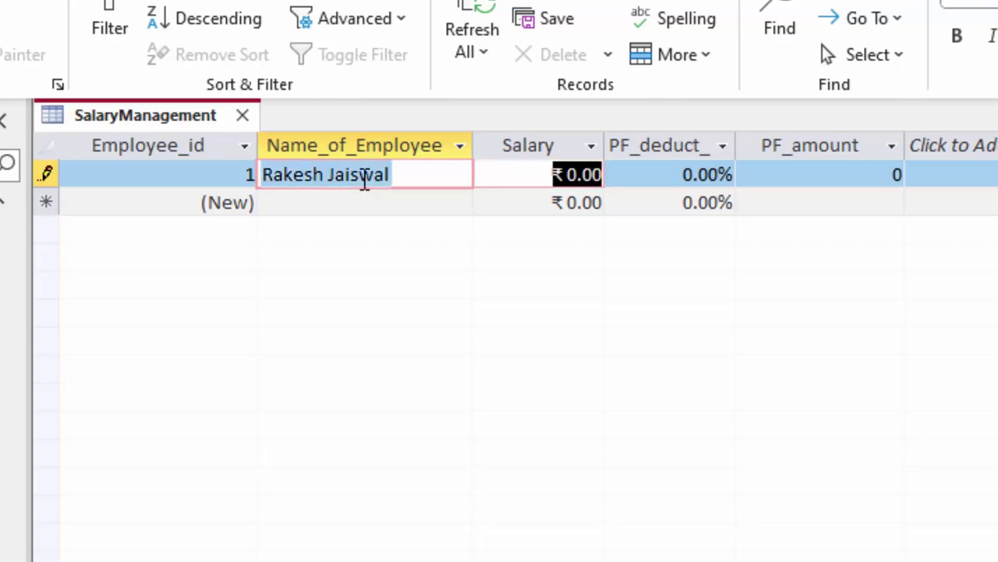
text(23000)
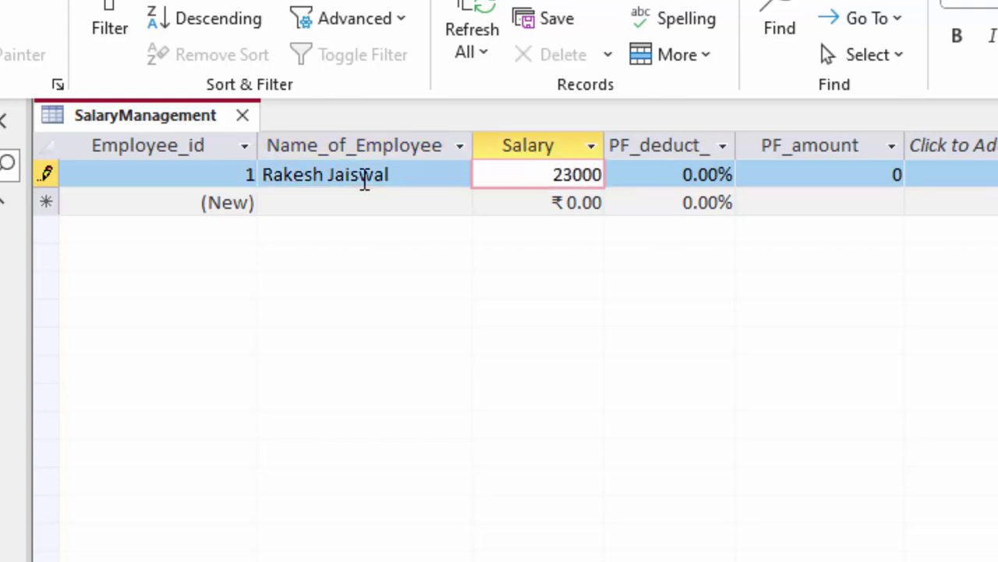
key(Tab)
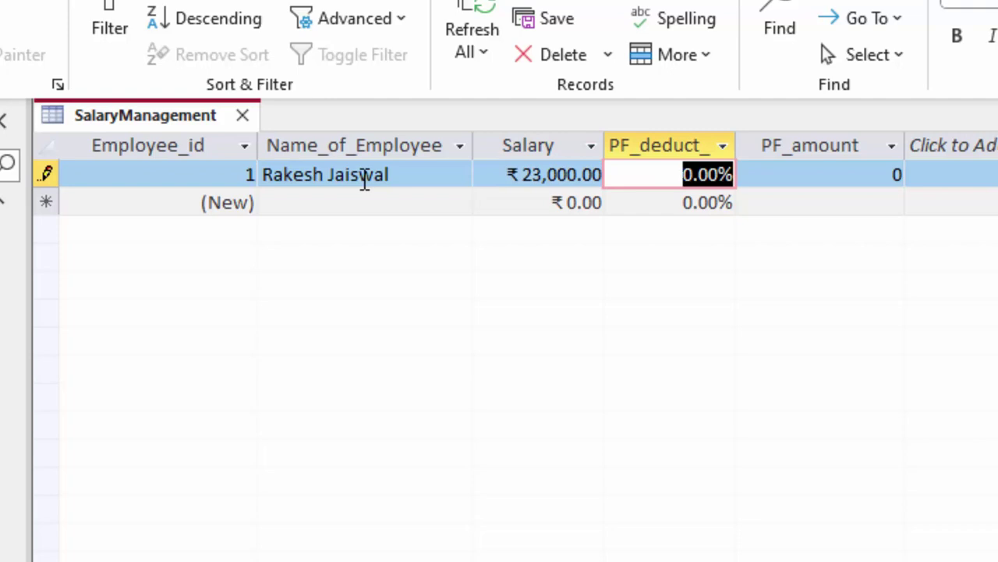
text(15)
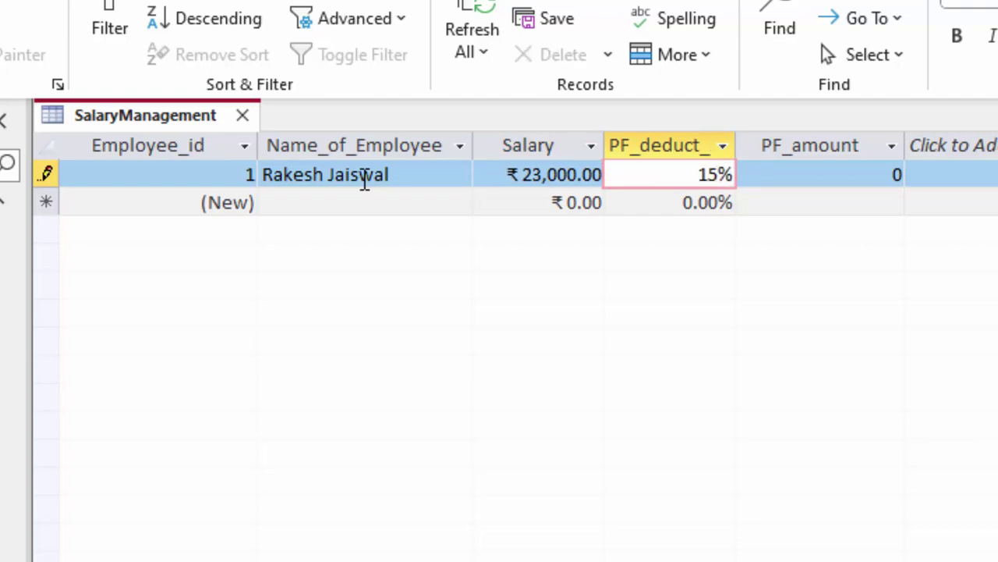
key(Tab)
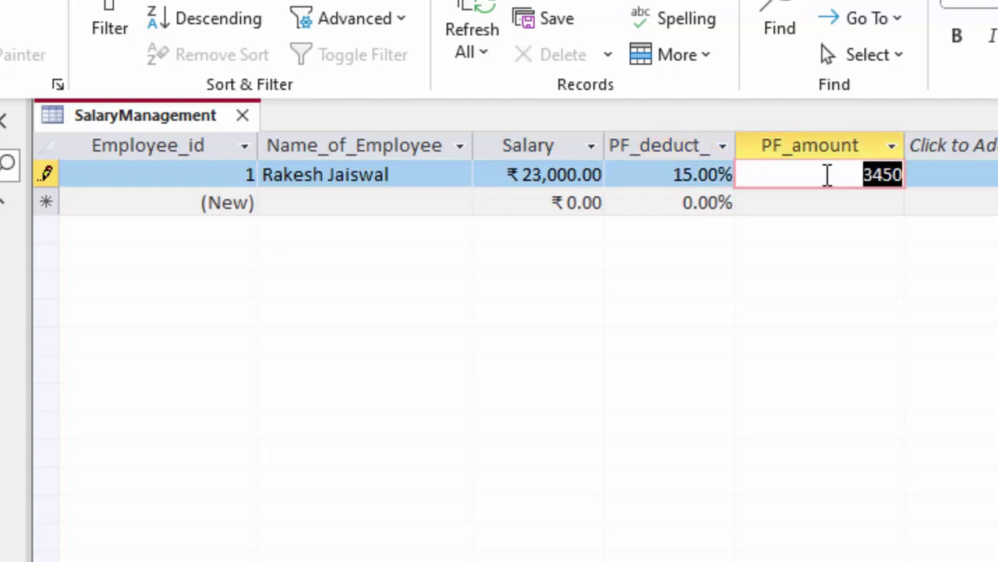
click(827, 174)
Step: Enter the second employee with salary 20,000 and 15% PF, giving a PF amount of 3000
click(341, 210)
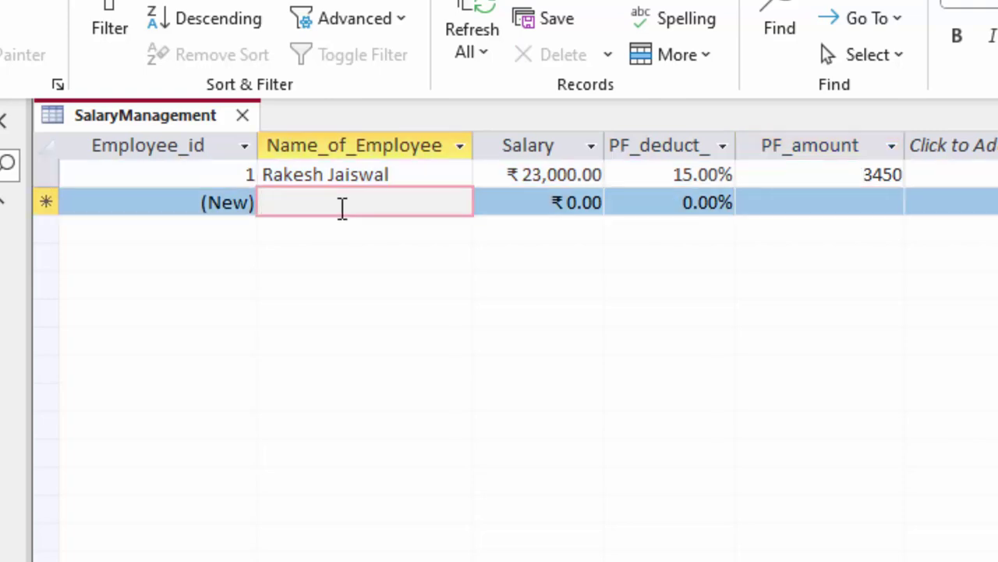
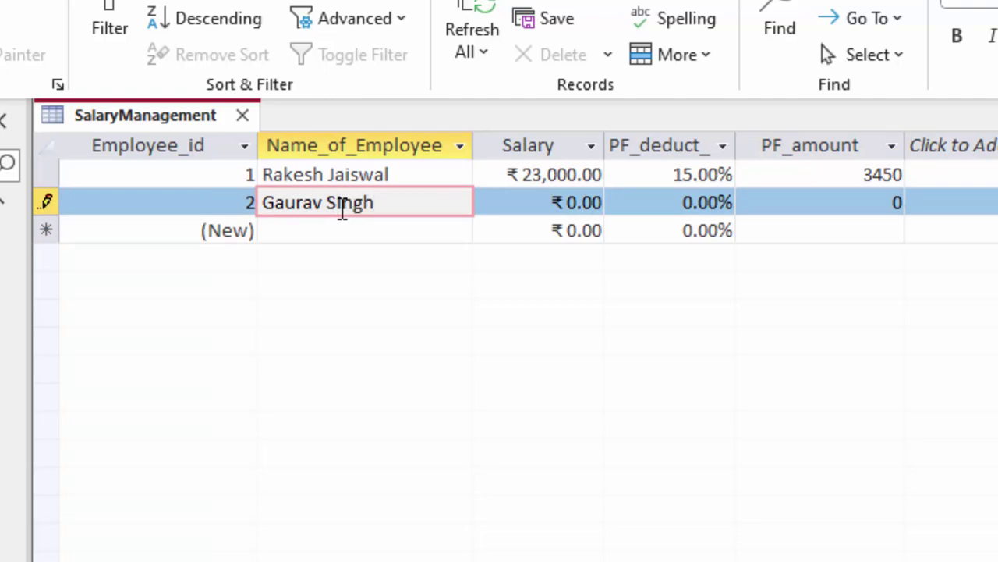
key(Tab)
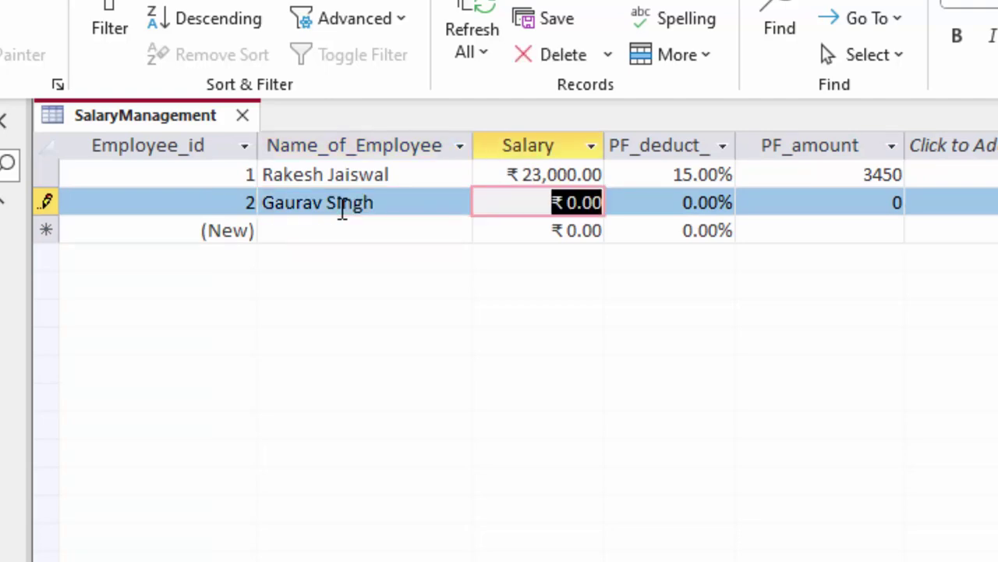
text(20000)
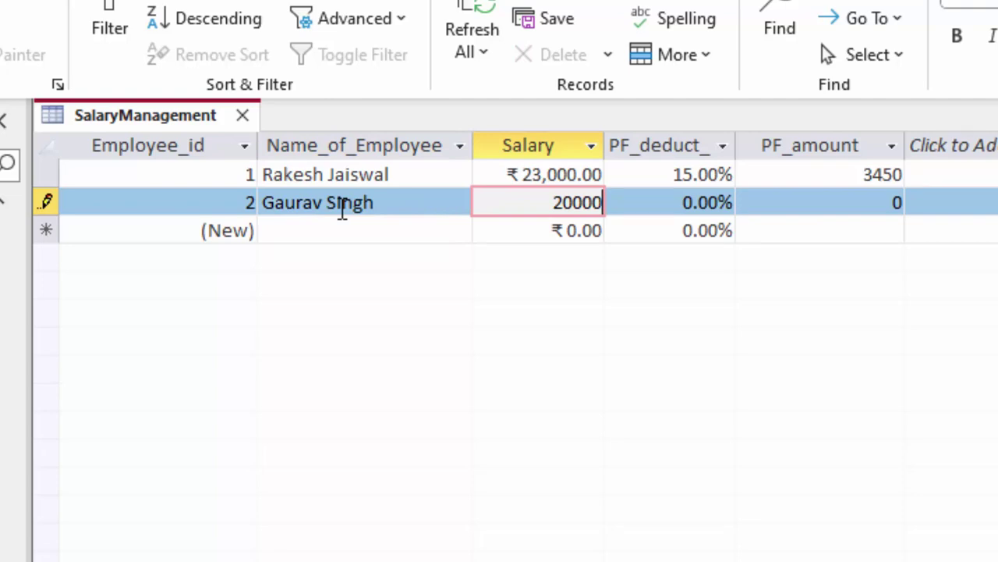
key(Tab)
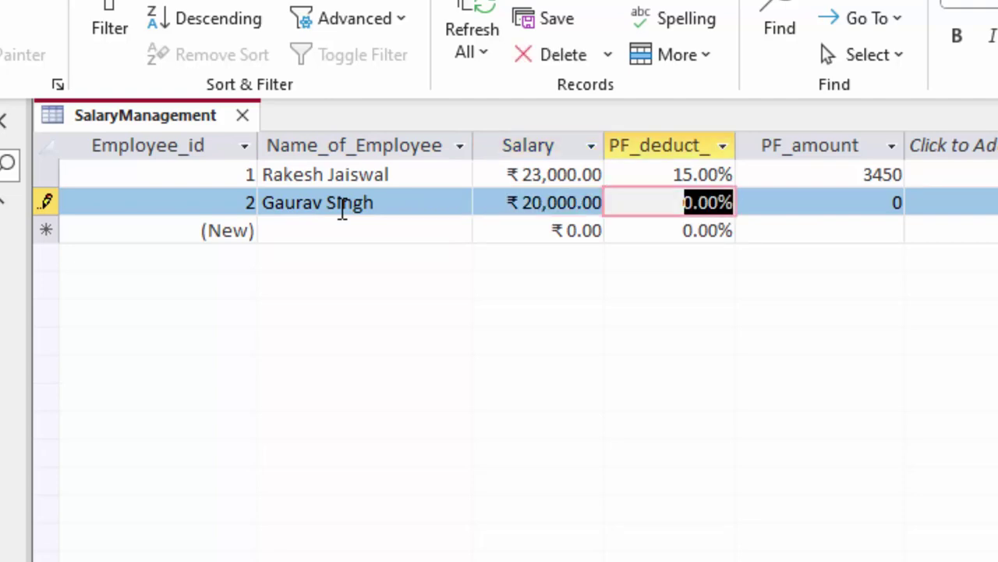
text(15)
key(Tab)
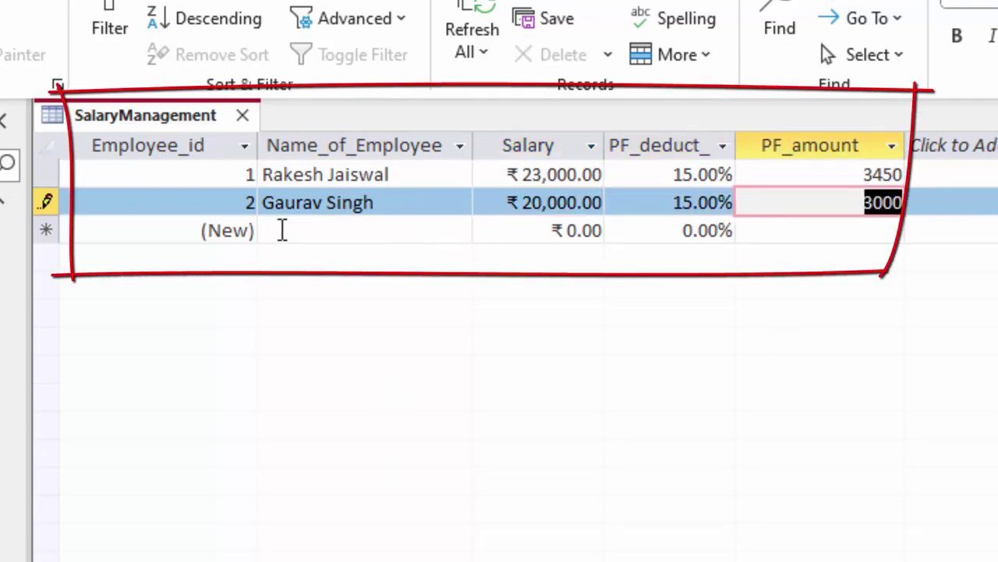
click(306, 231)
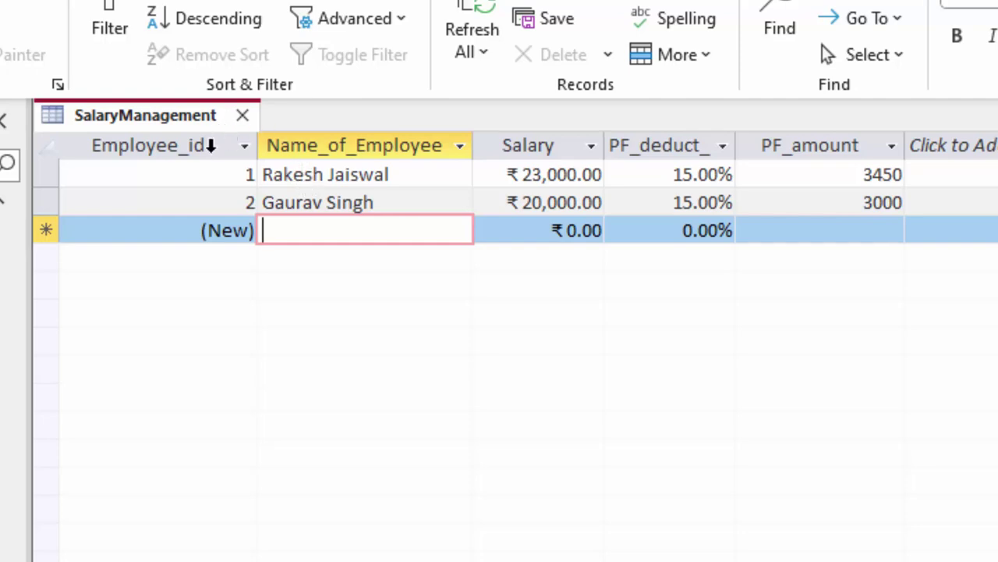
Step: Close the SalaryManagement table, saving its layout changes
click(242, 117)
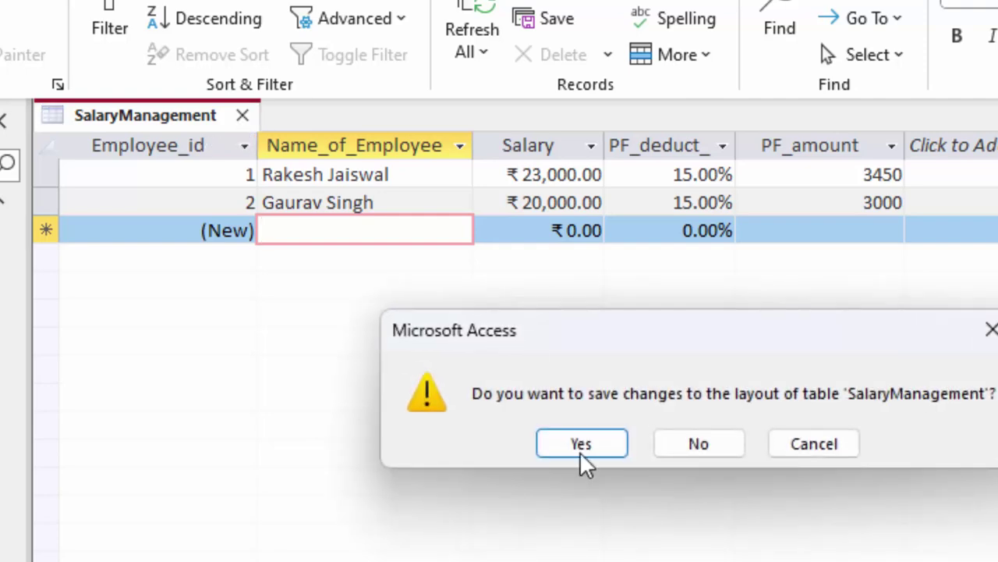
click(577, 452)
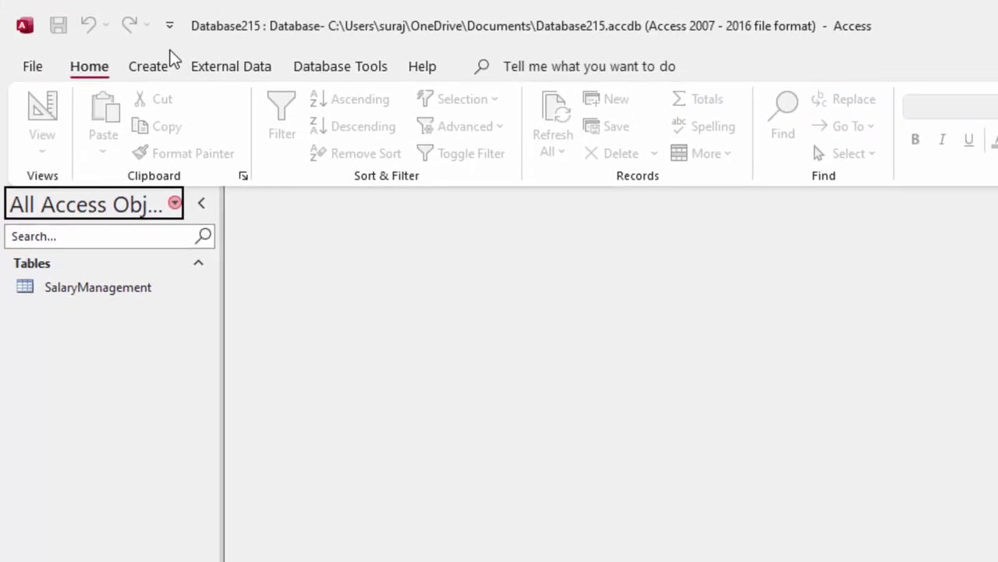
click(136, 67)
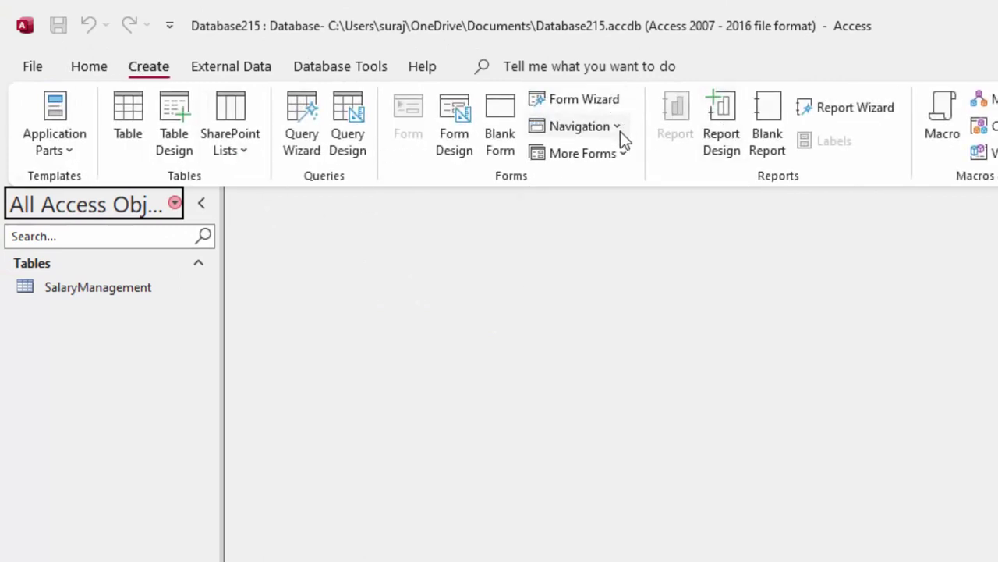
click(620, 131)
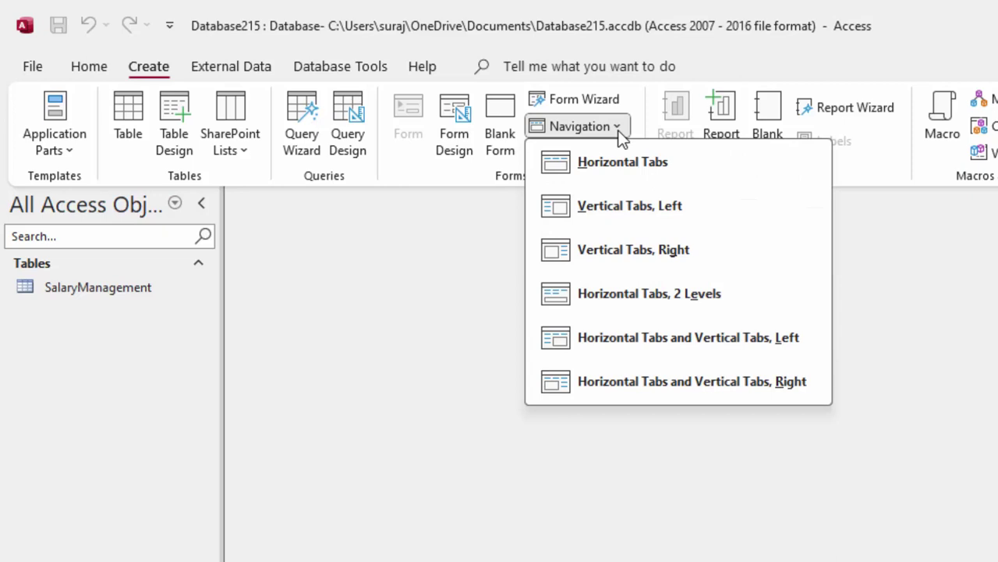
key(Escape)
click(617, 151)
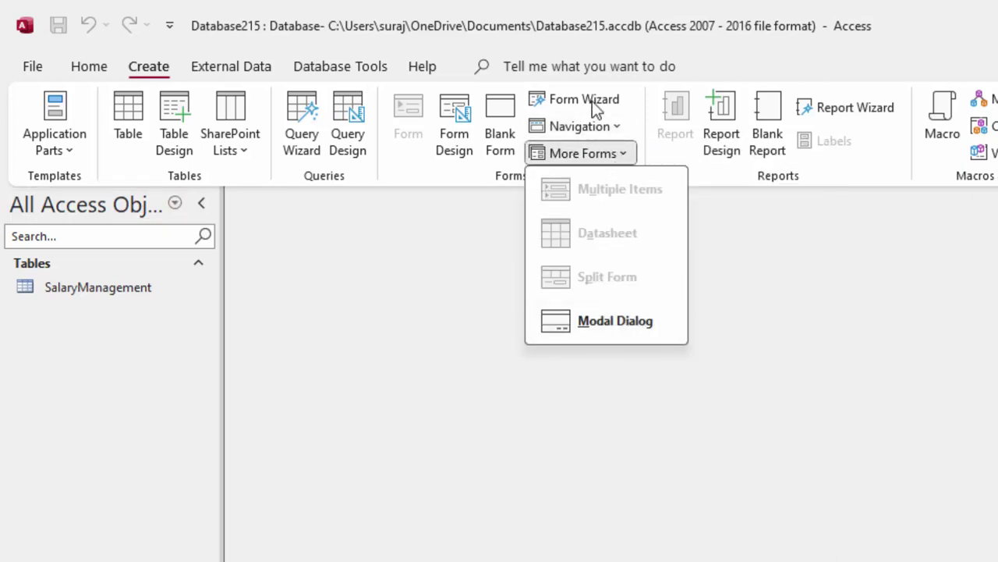
key(Escape)
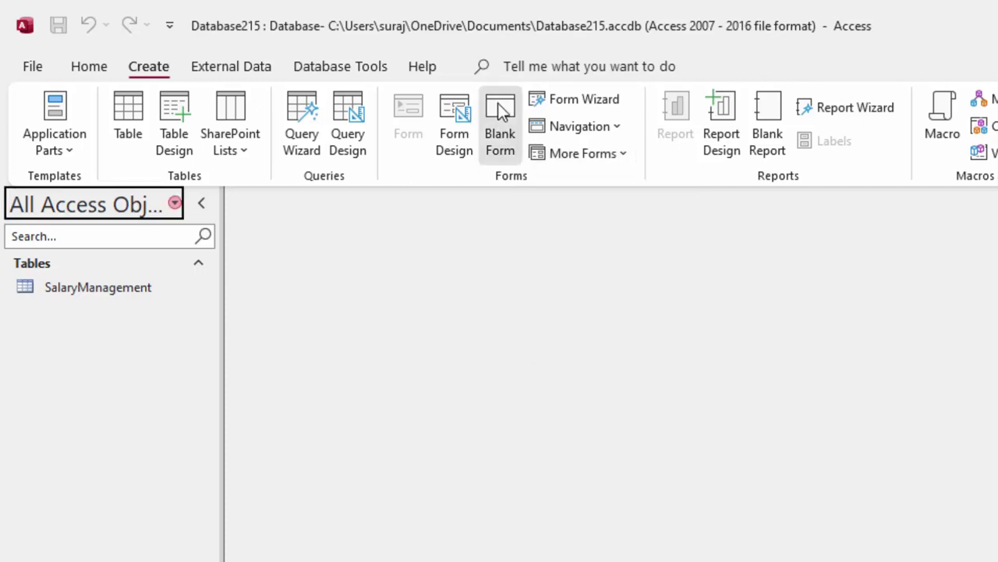
Step: Create a blank form in Design View and show the Field List with all tables
click(500, 117)
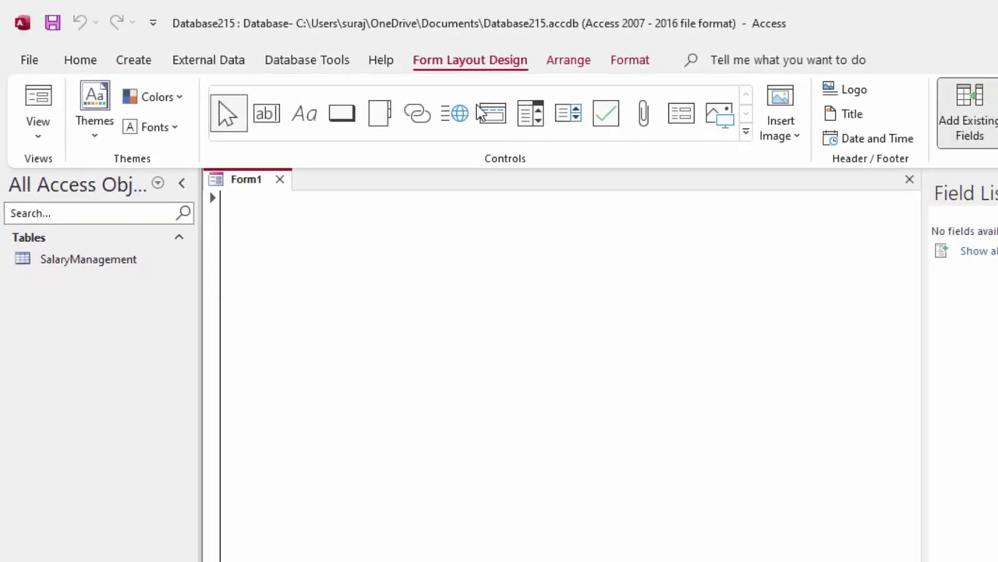
click(29, 102)
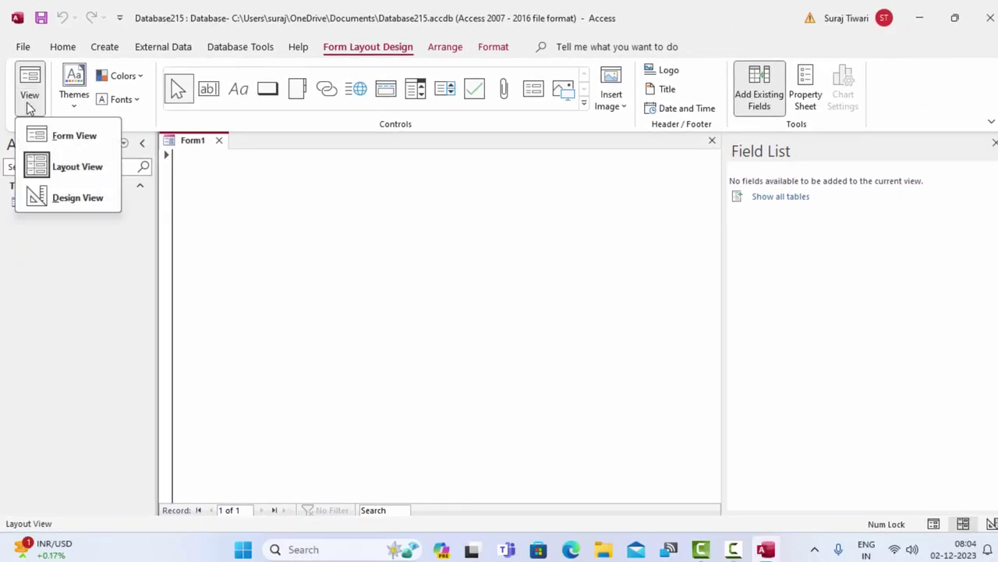
click(67, 195)
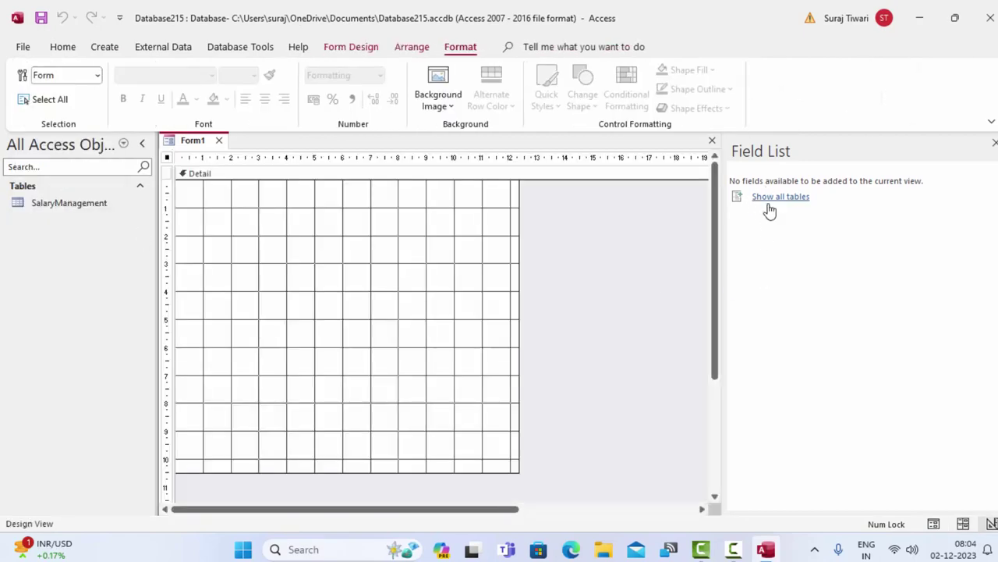
click(769, 204)
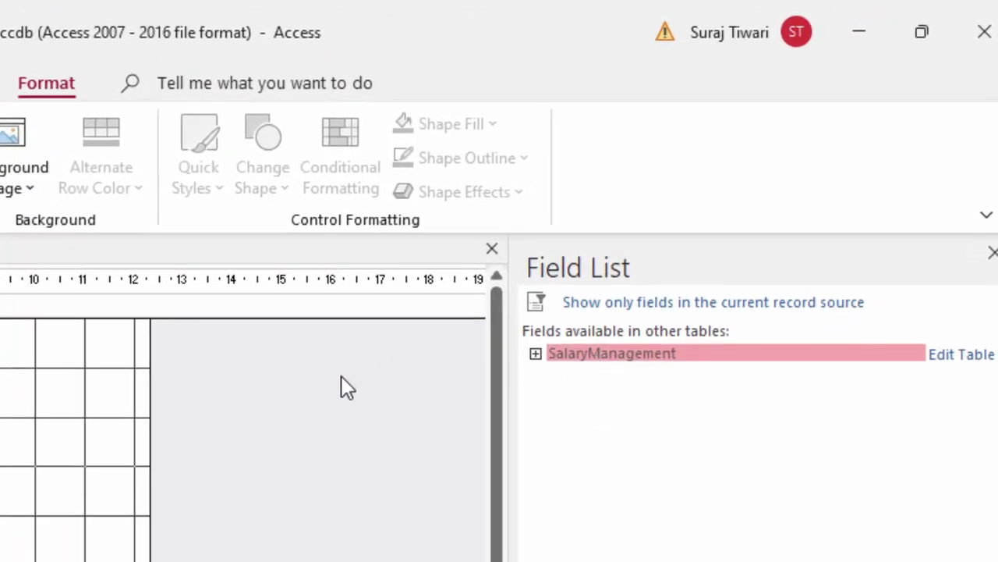
Step: Place Employee_id and Name_of_Employee from SalaryManagement on the form and enlarge the design area
click(536, 353)
drag(772, 221, 242, 225)
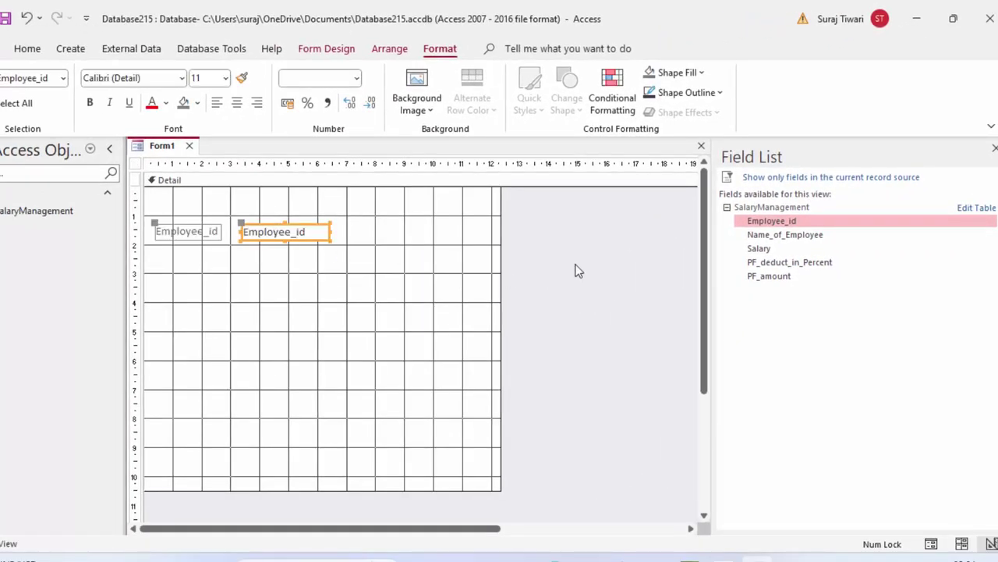
drag(800, 235, 463, 240)
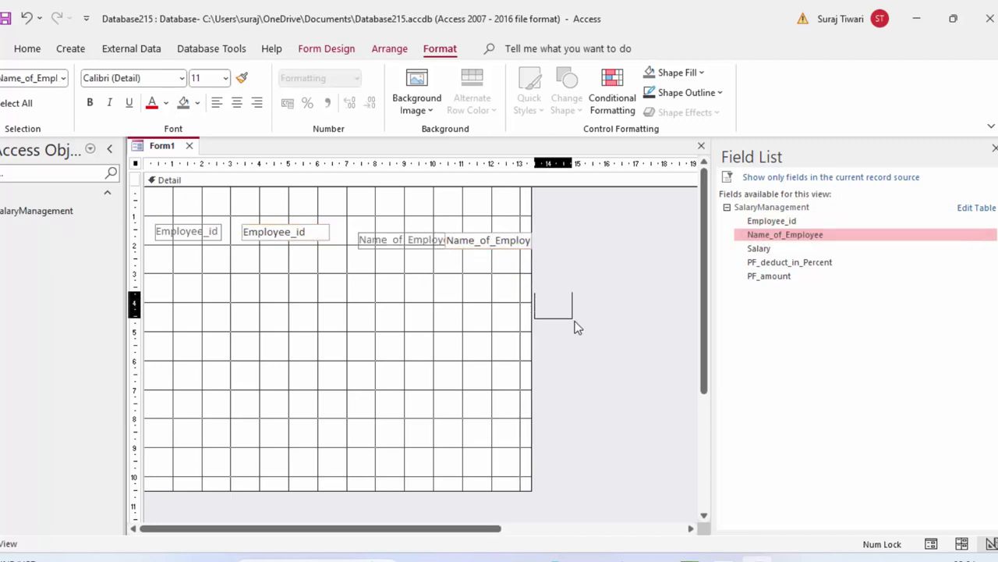
click(546, 303)
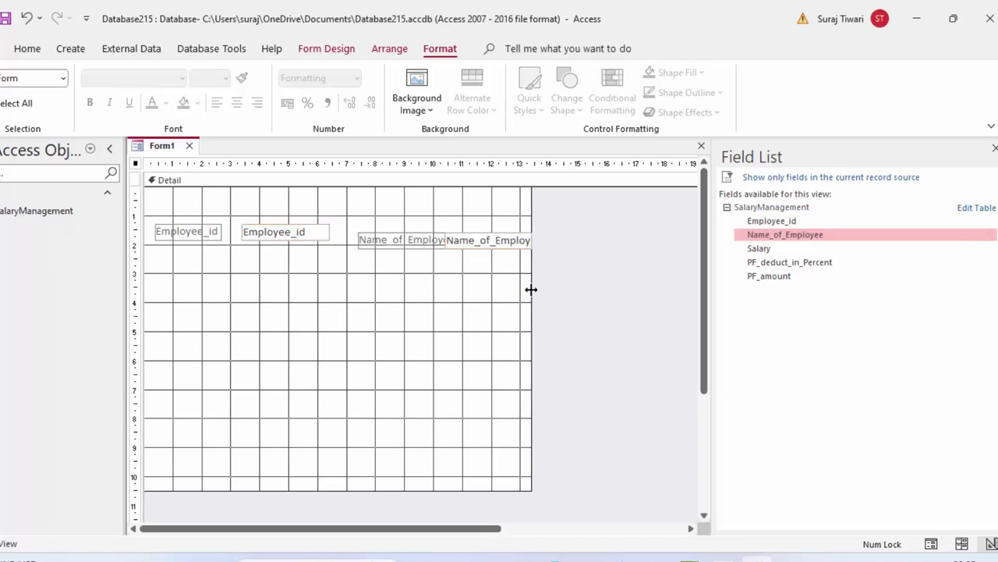
drag(531, 289, 555, 303)
Step: Align the Name_of_Employee label with Employee_id and widen its label and text box
click(411, 248)
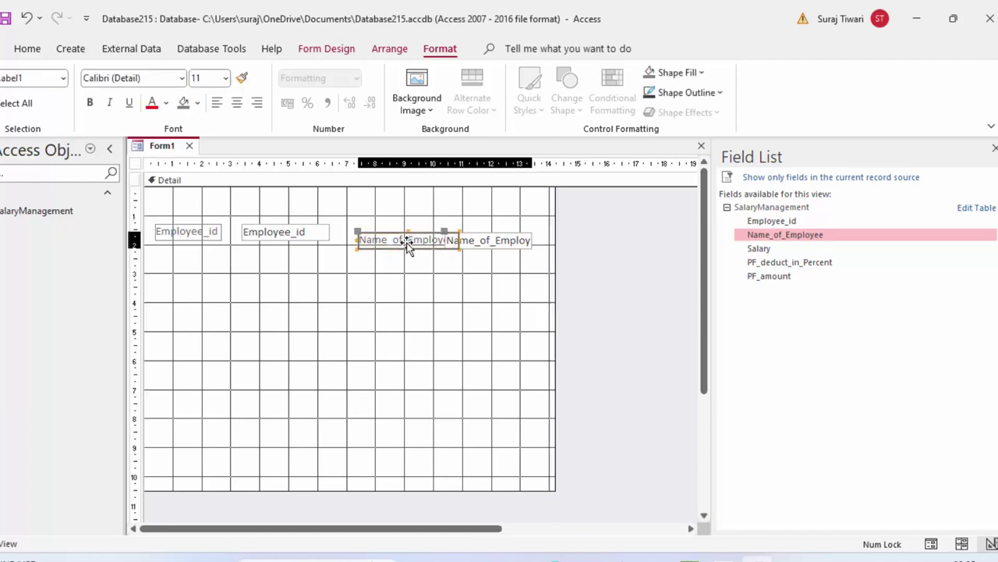
drag(408, 245, 397, 237)
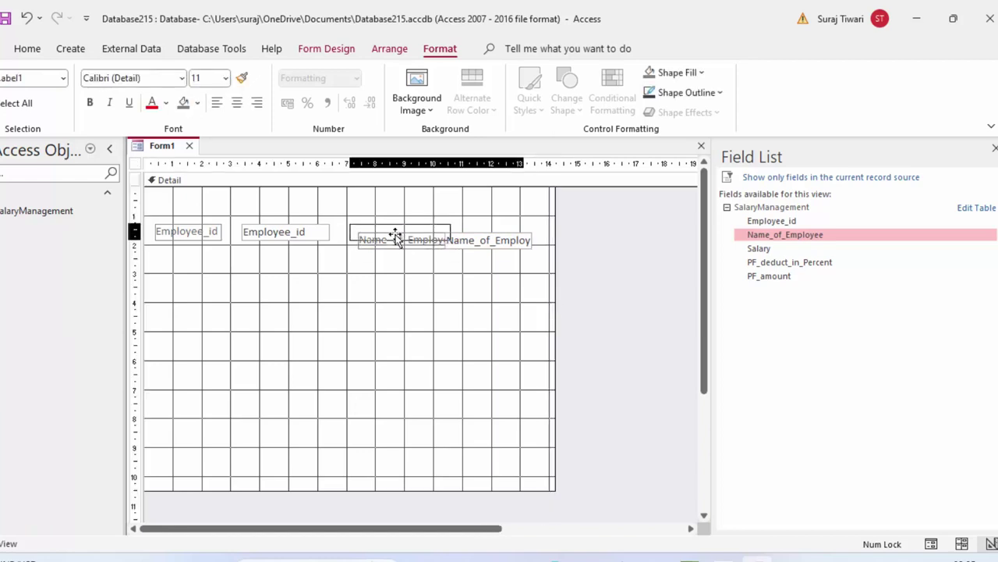
click(473, 235)
drag(520, 230, 554, 231)
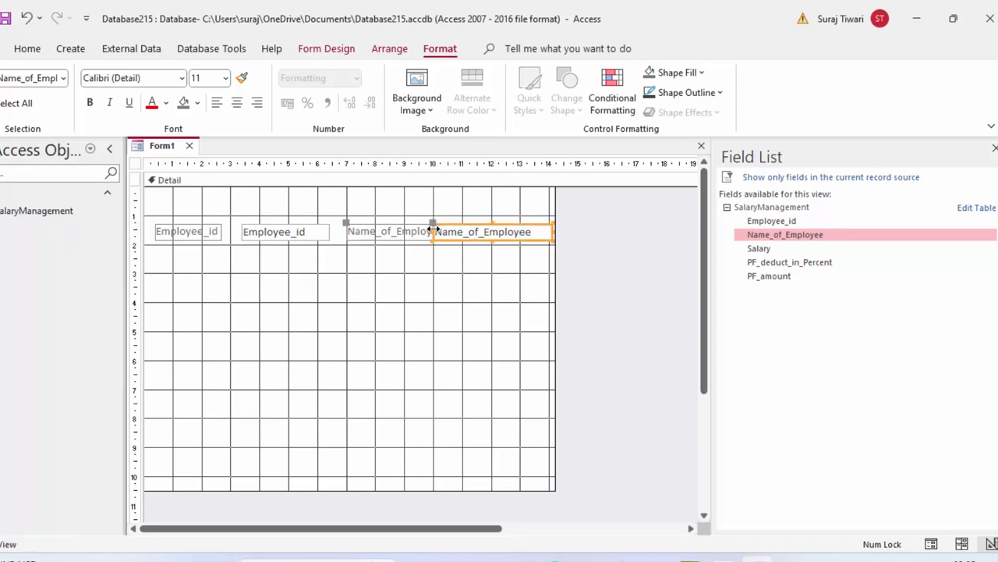
drag(434, 228, 450, 230)
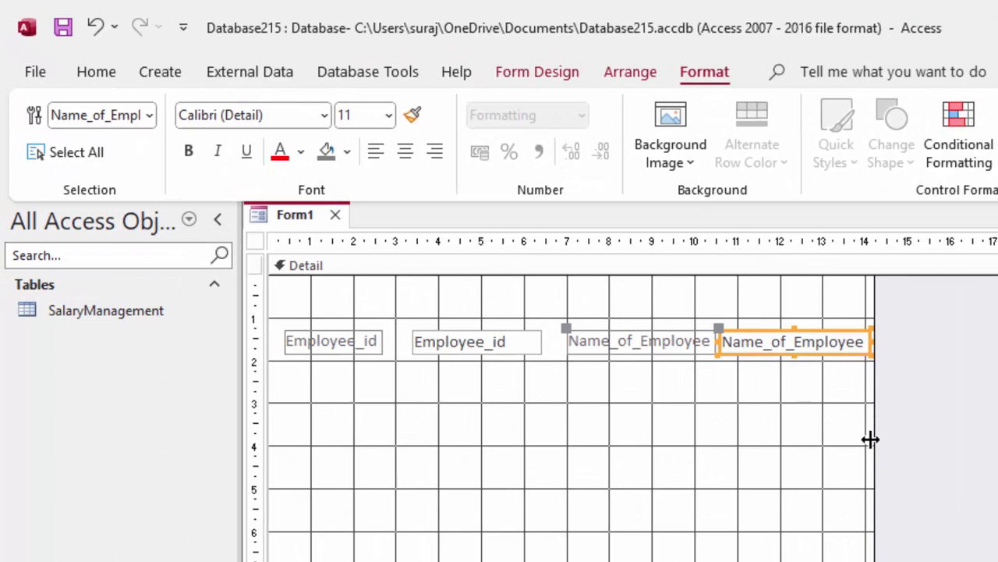
drag(870, 439, 934, 476)
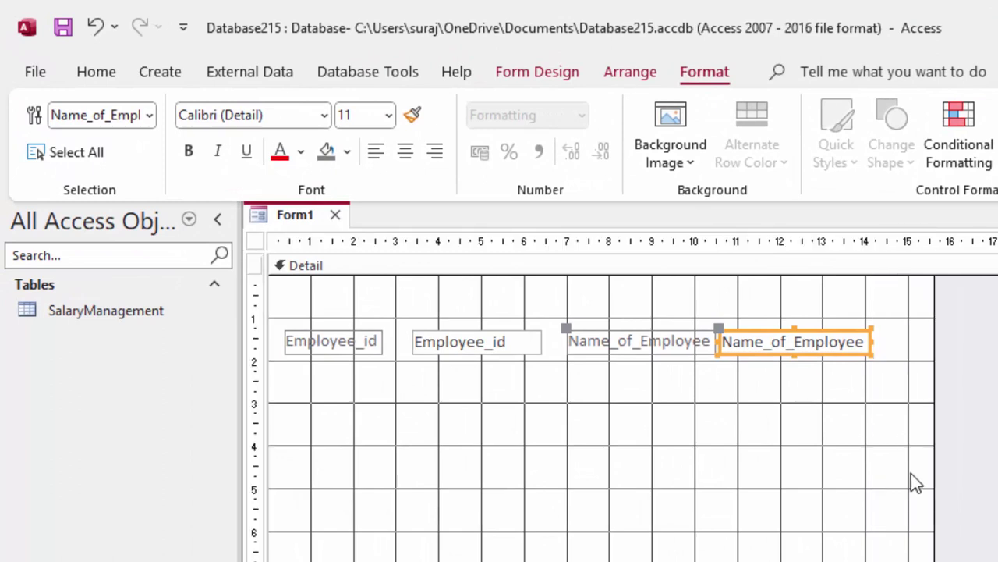
drag(870, 341, 894, 341)
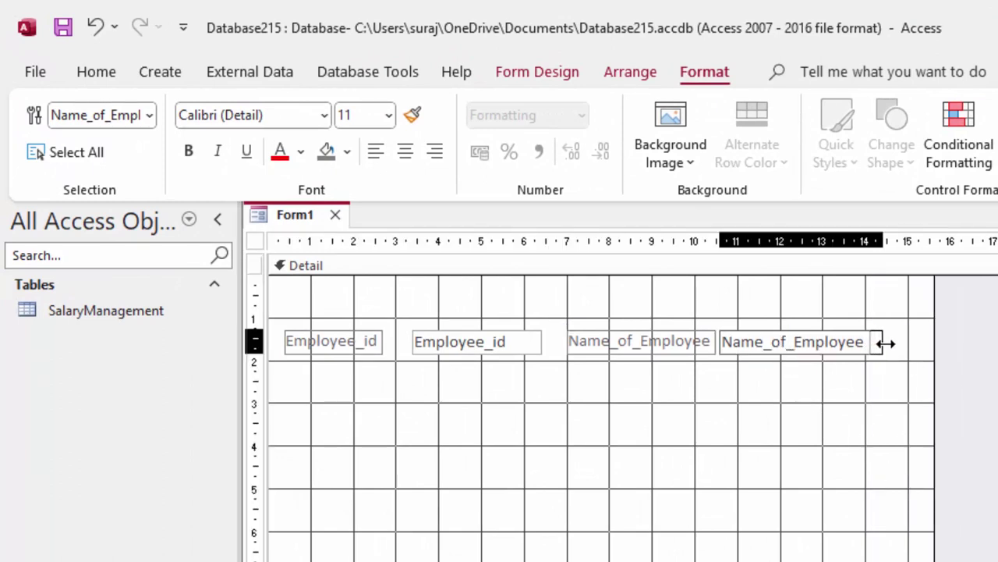
drag(719, 341, 727, 341)
click(717, 393)
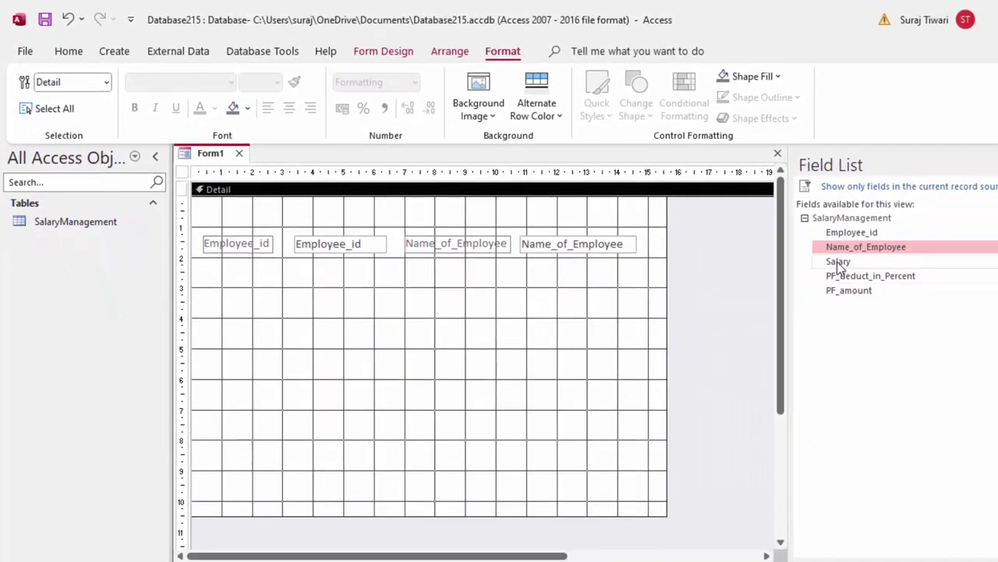
Step: Place Salary, PF_deduct_in_Percent and PF_amount on the form, shifting the PF pairs left
mouse_move(838, 266)
mouse_down()
mouse_move(542, 277)
mouse_move(551, 271)
mouse_up()
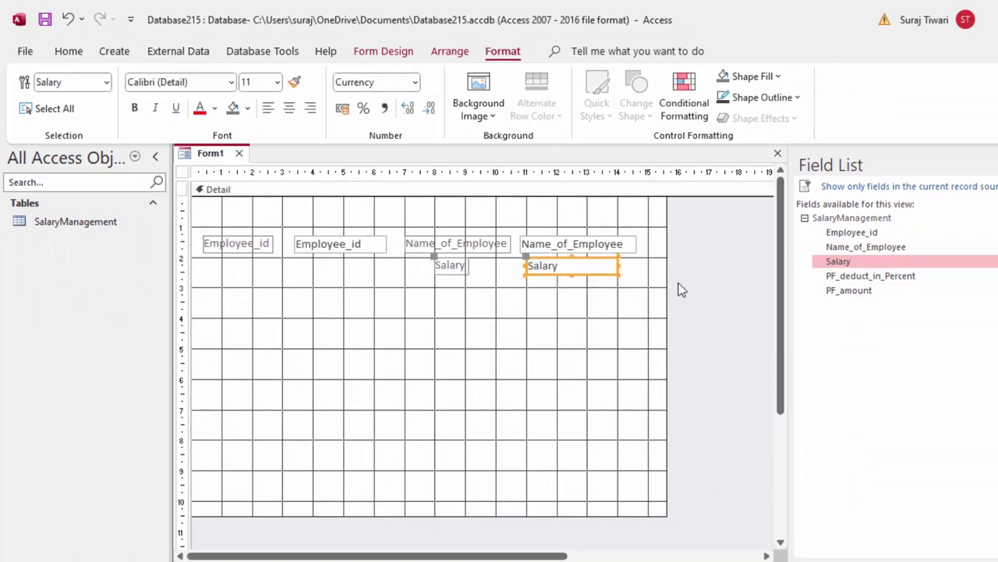
drag(865, 276, 535, 292)
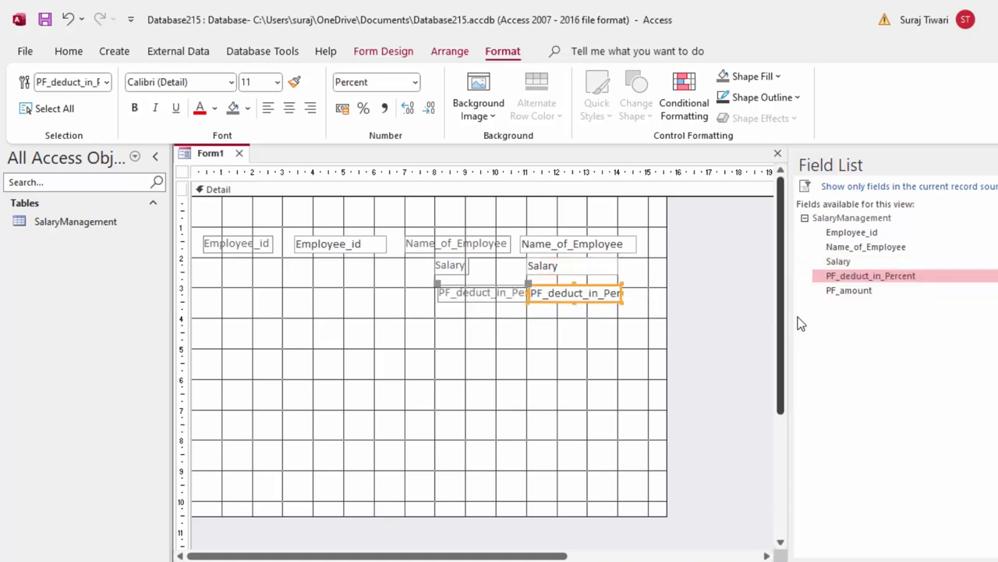
drag(801, 291, 530, 327)
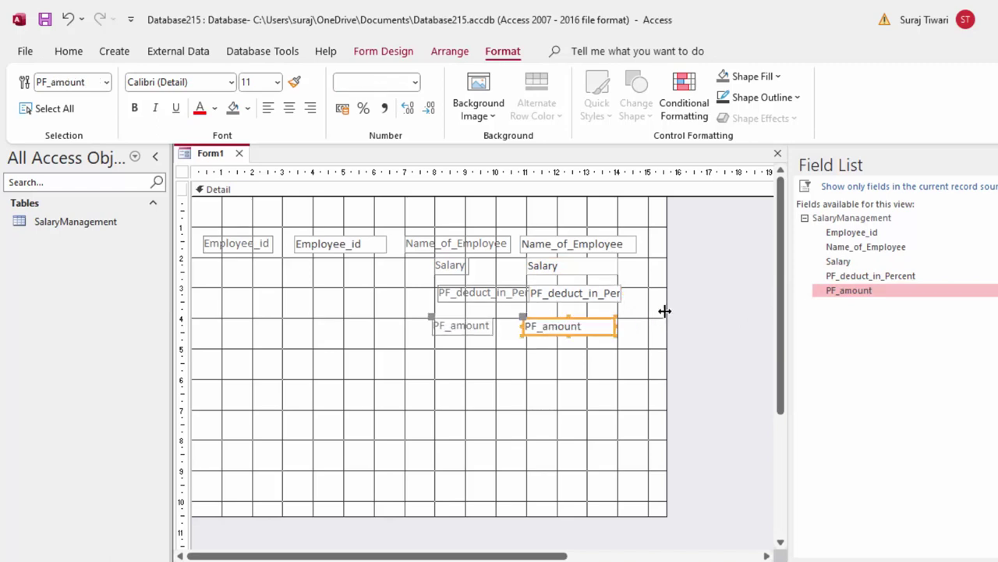
drag(665, 311, 633, 318)
mouse_move(488, 328)
mouse_down()
mouse_move(355, 351)
mouse_move(375, 351)
mouse_up()
drag(473, 297, 256, 288)
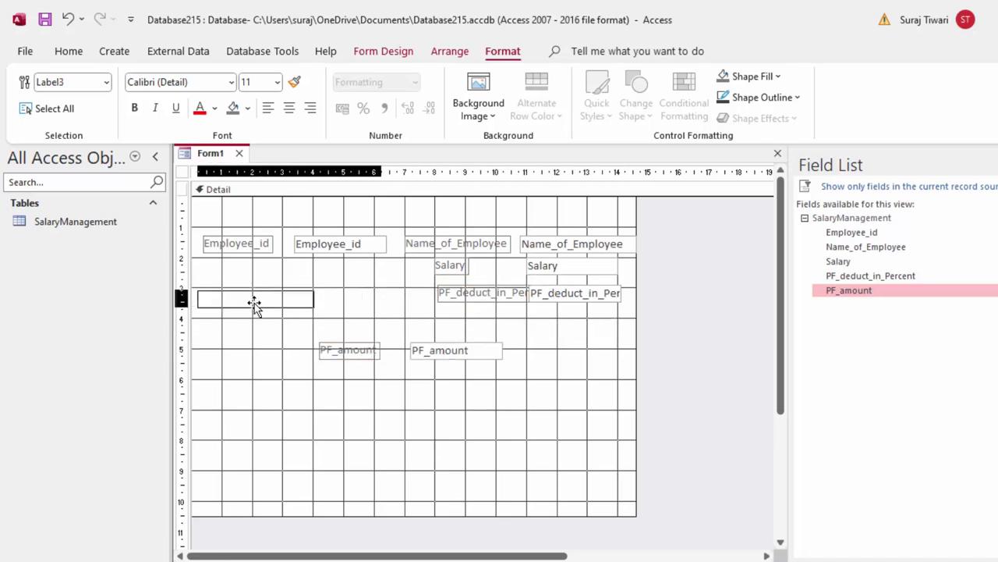
Step: Stack all five field pairs in a left column, Name_of_Employee on top, and narrow the form
drag(256, 285, 255, 321)
drag(448, 269, 230, 283)
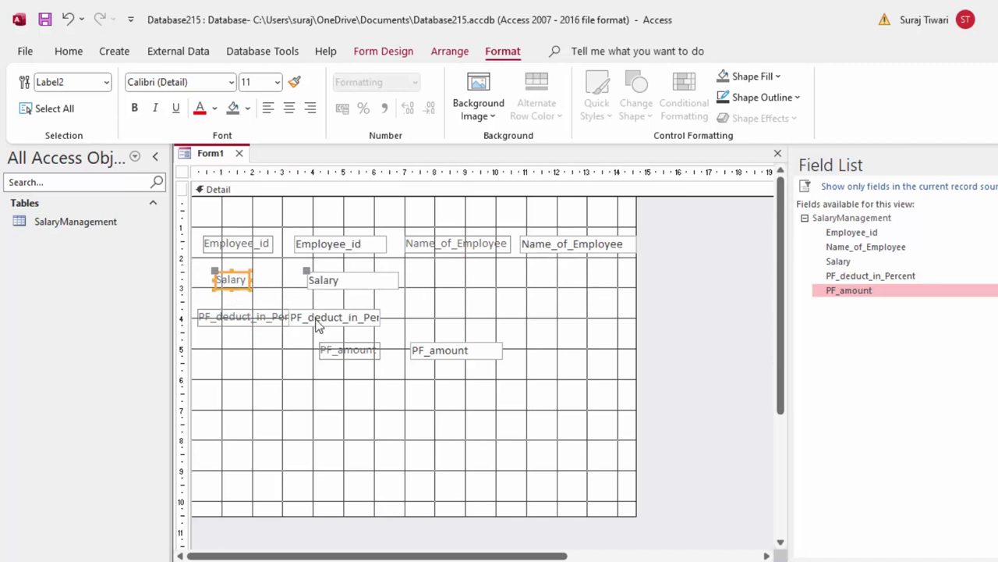
drag(334, 354, 252, 354)
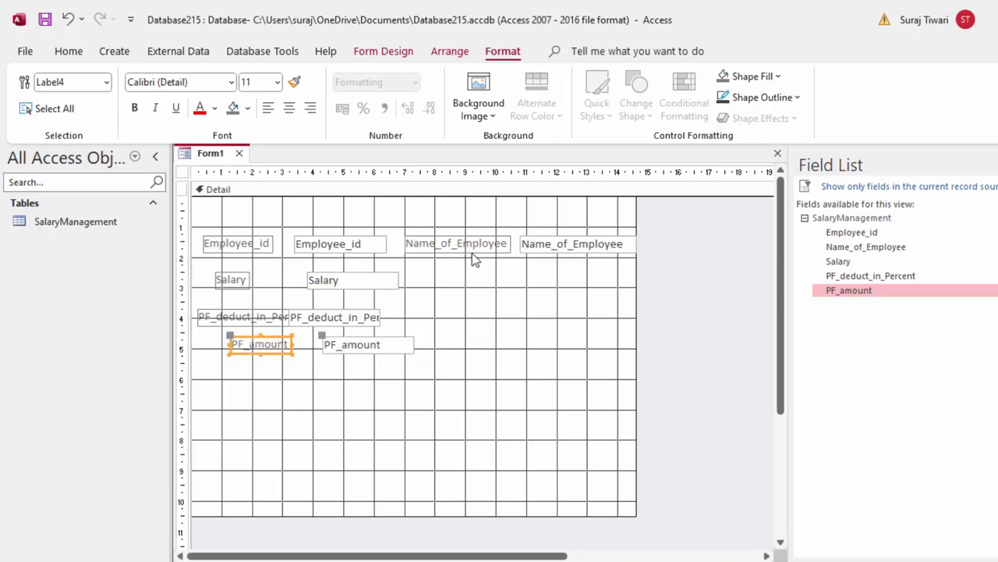
drag(473, 254, 284, 219)
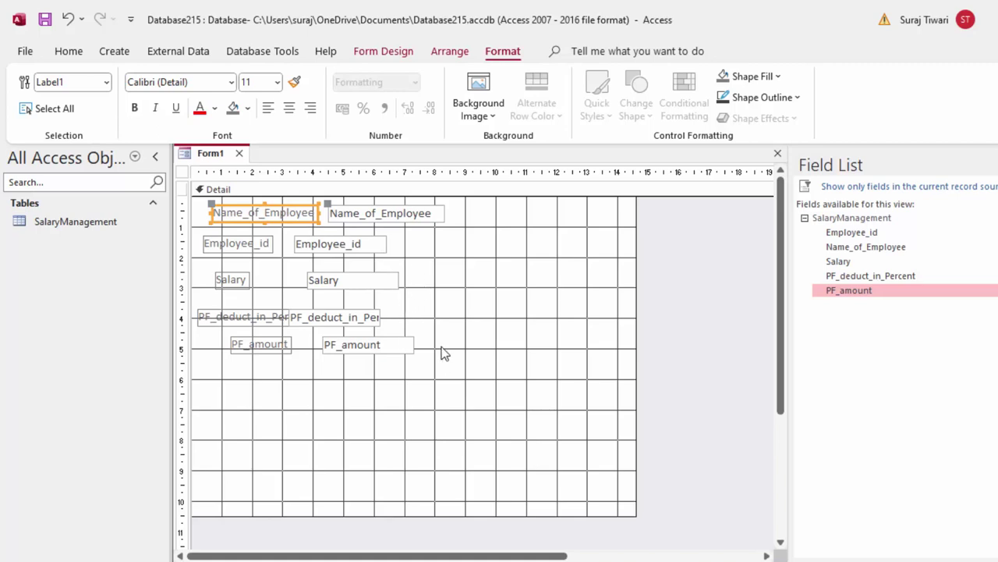
drag(637, 278, 509, 302)
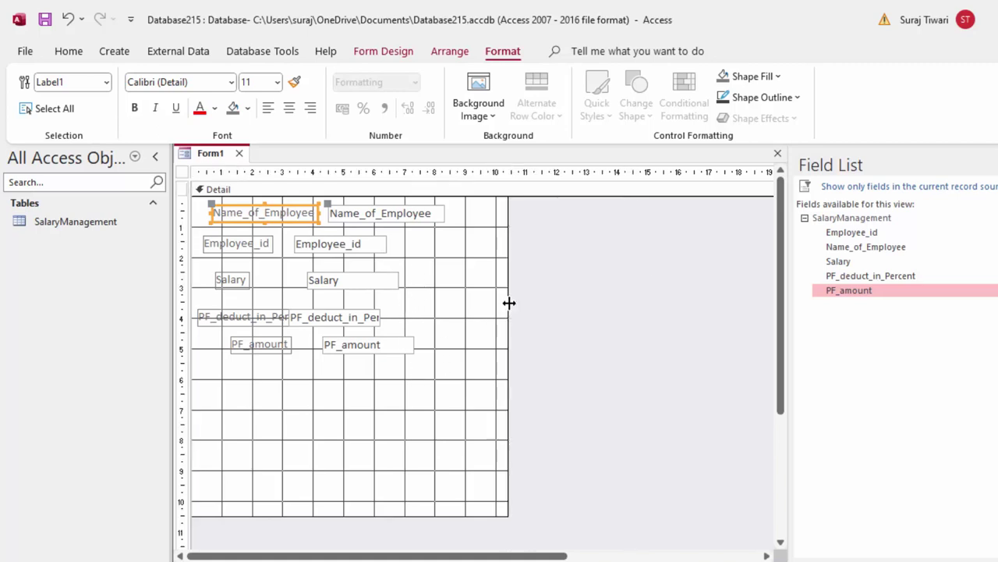
click(482, 115)
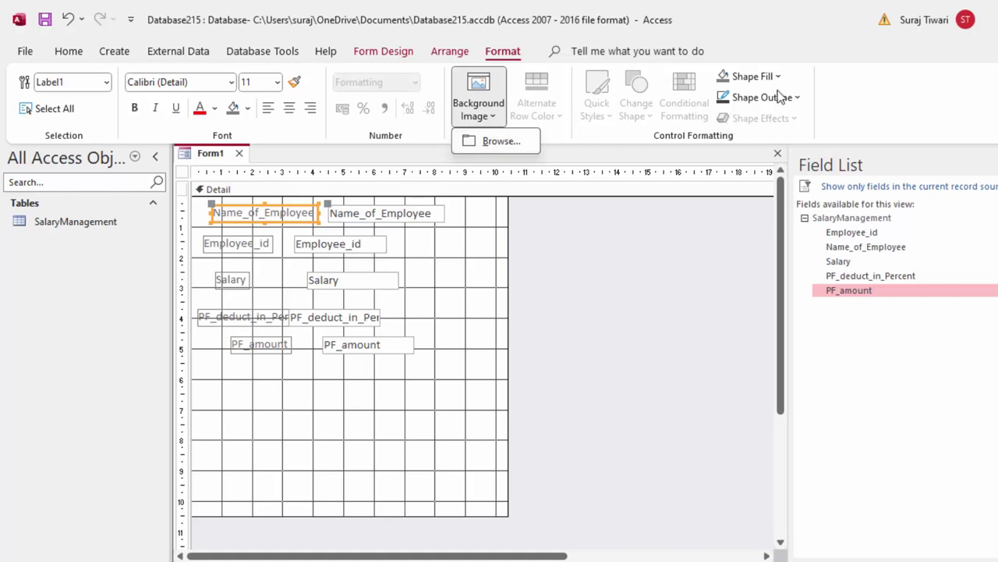
click(813, 105)
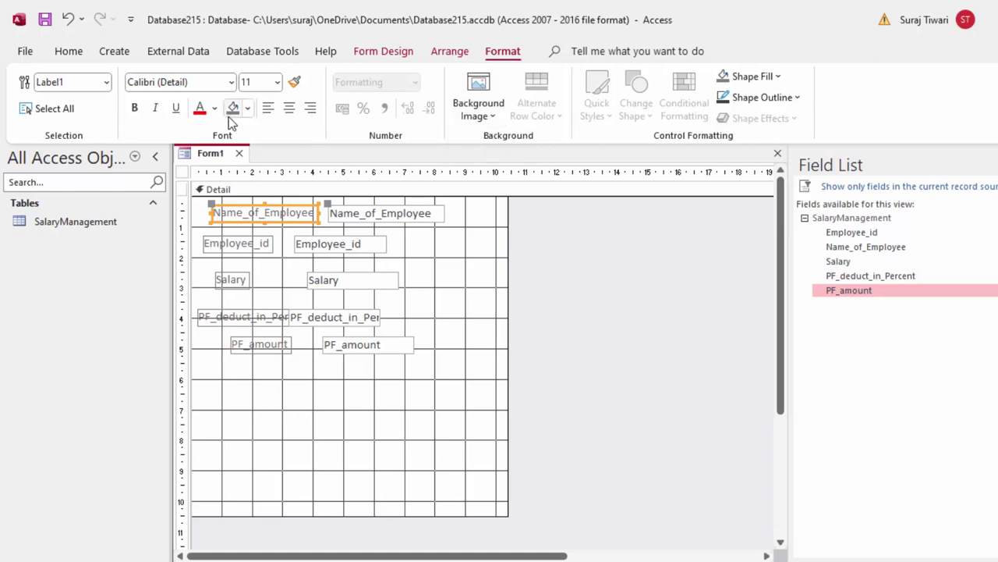
Step: Make all labels and boxes on the form bold with black text
drag(446, 386, 183, 191)
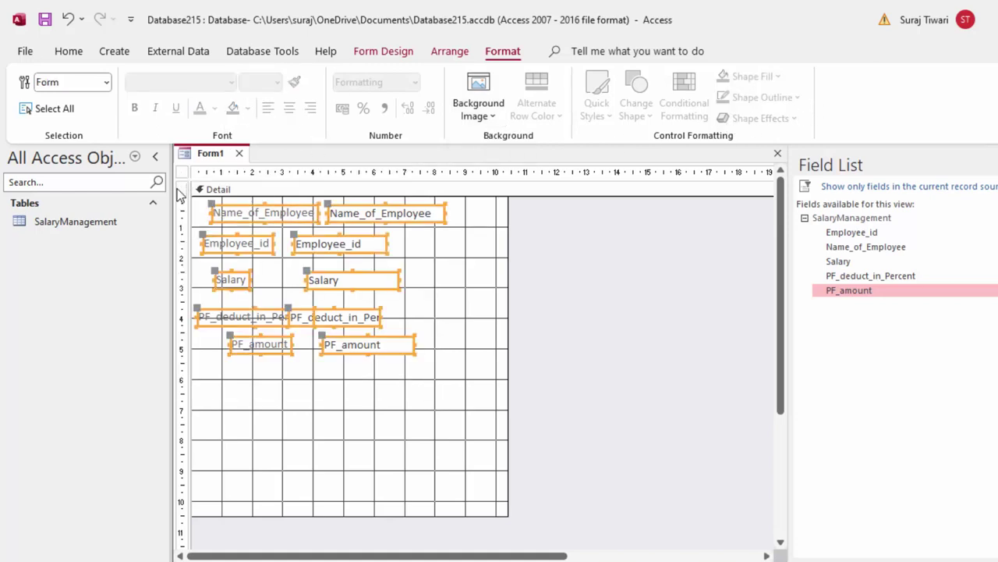
click(135, 110)
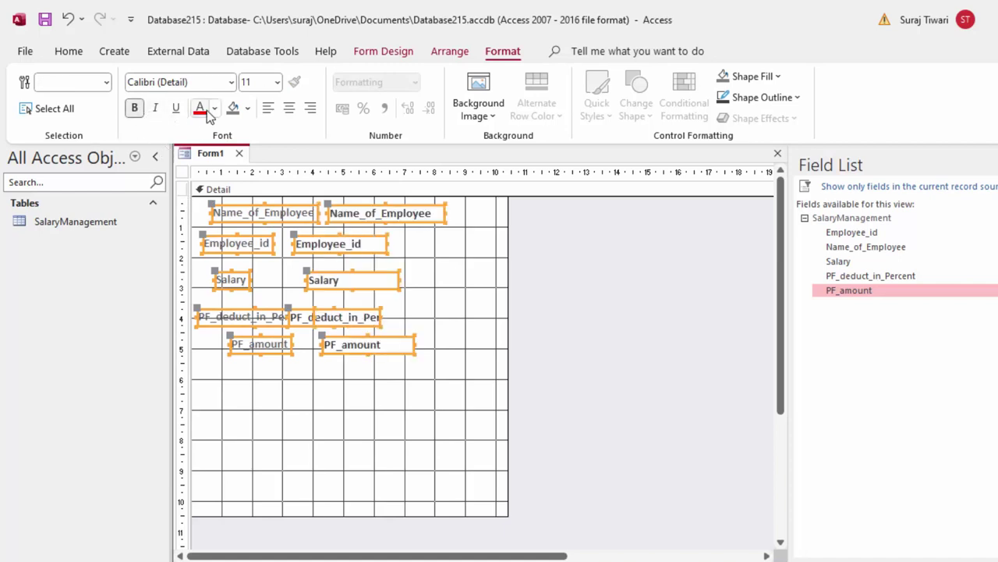
click(215, 109)
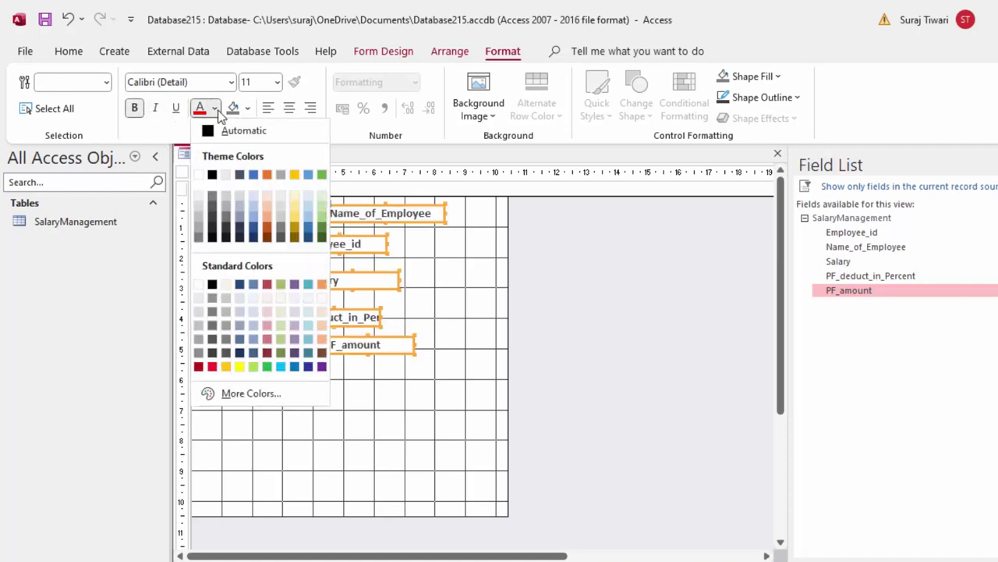
click(213, 175)
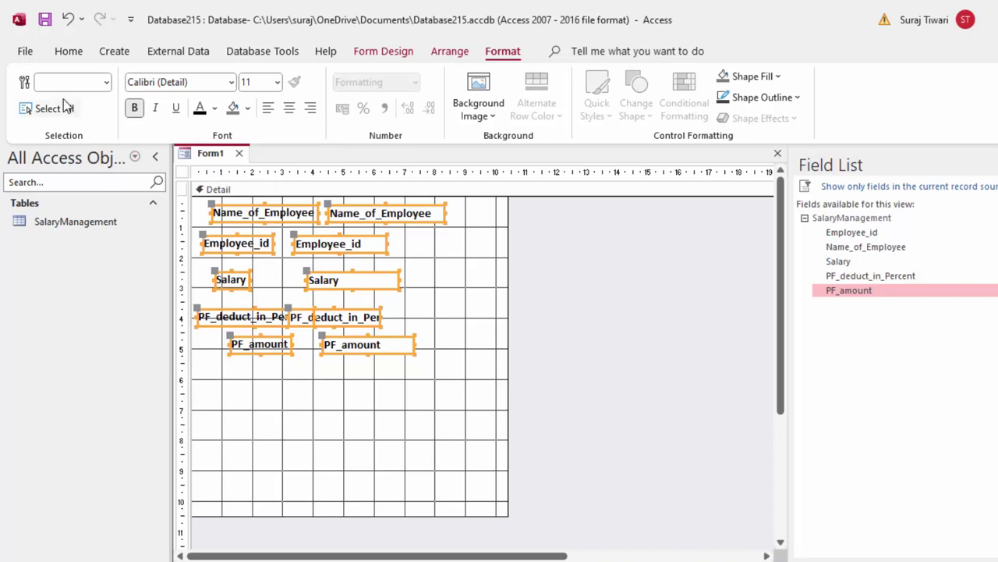
Step: Check the formatted form in Form View against a real record, then return to Design View
click(386, 53)
click(32, 88)
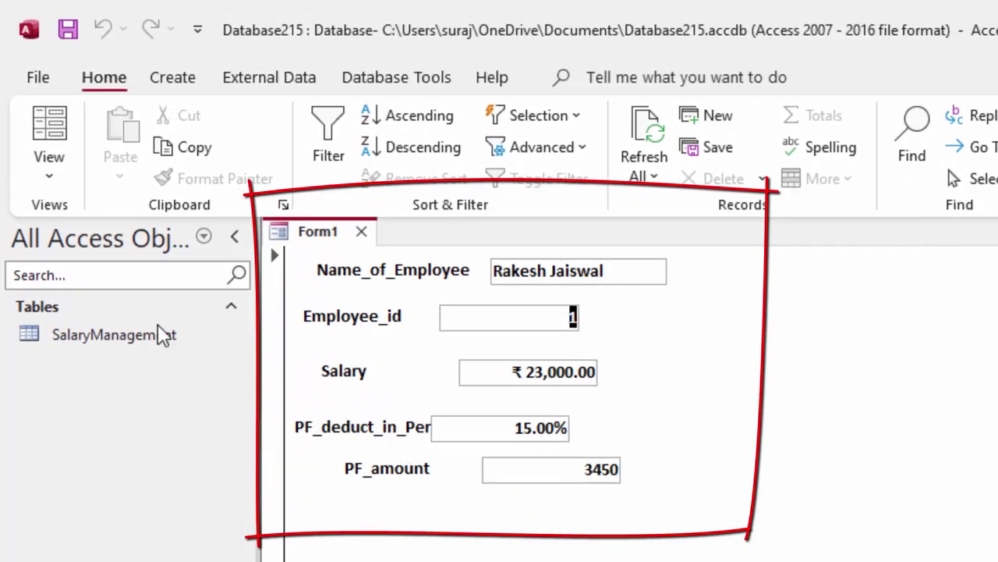
click(49, 178)
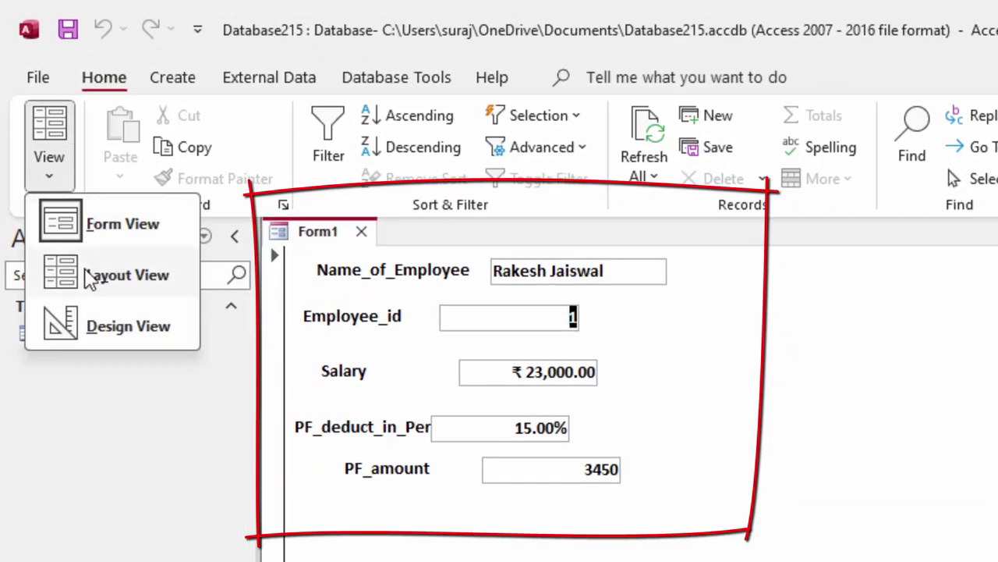
click(128, 326)
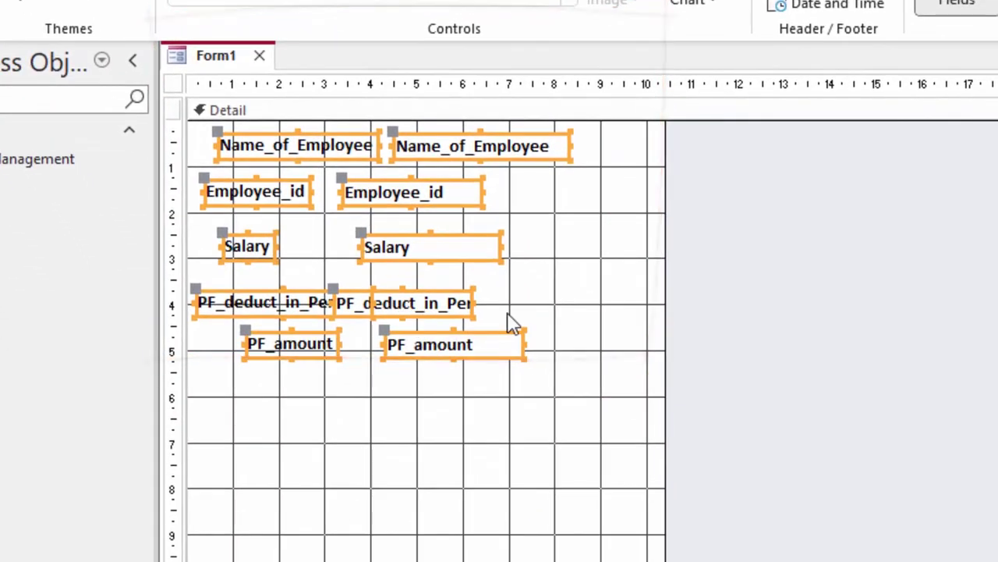
Step: Resize and reposition the PF_deduct_in_Percent value box and label so the full name shows
drag(476, 305, 435, 303)
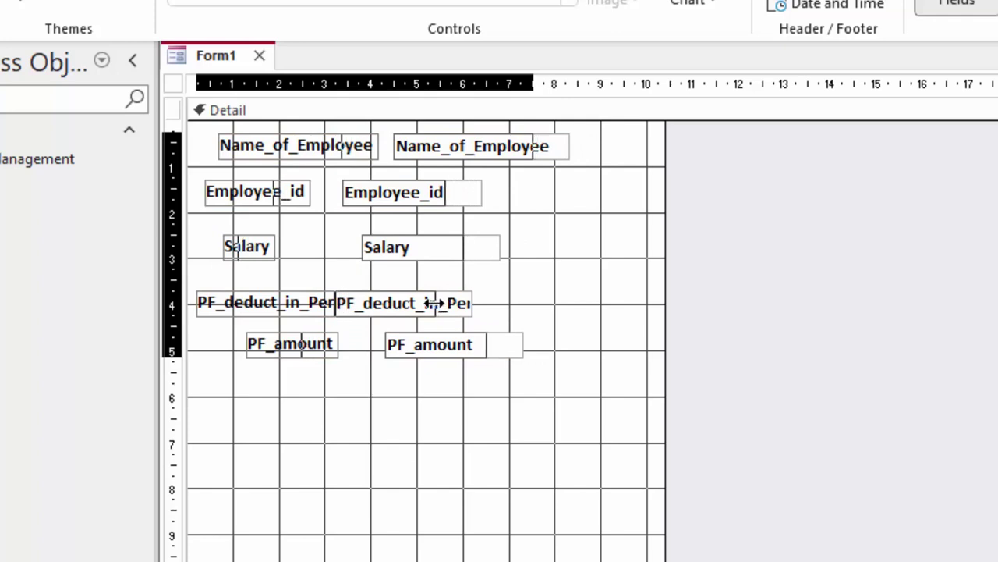
click(508, 310)
click(434, 307)
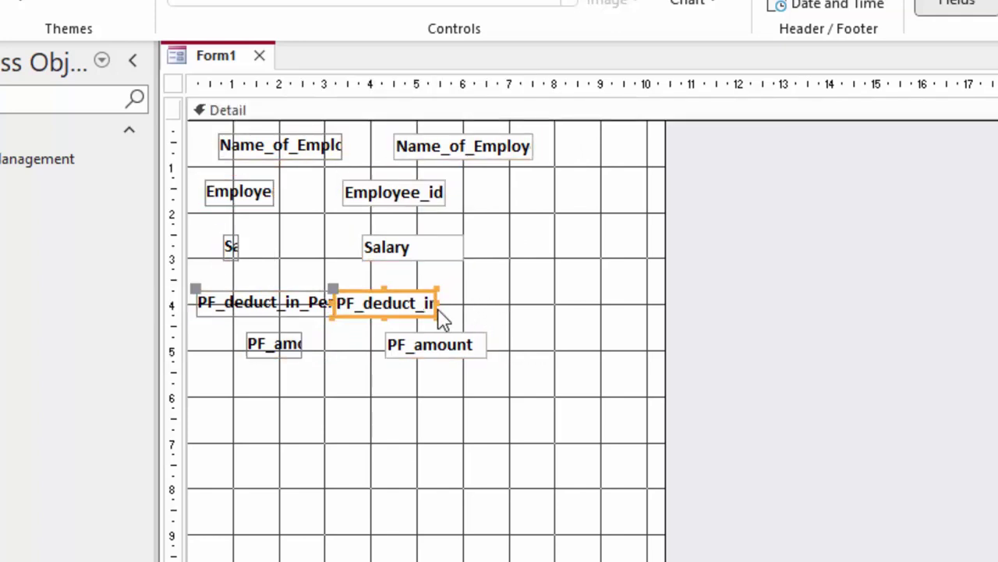
drag(437, 302, 503, 303)
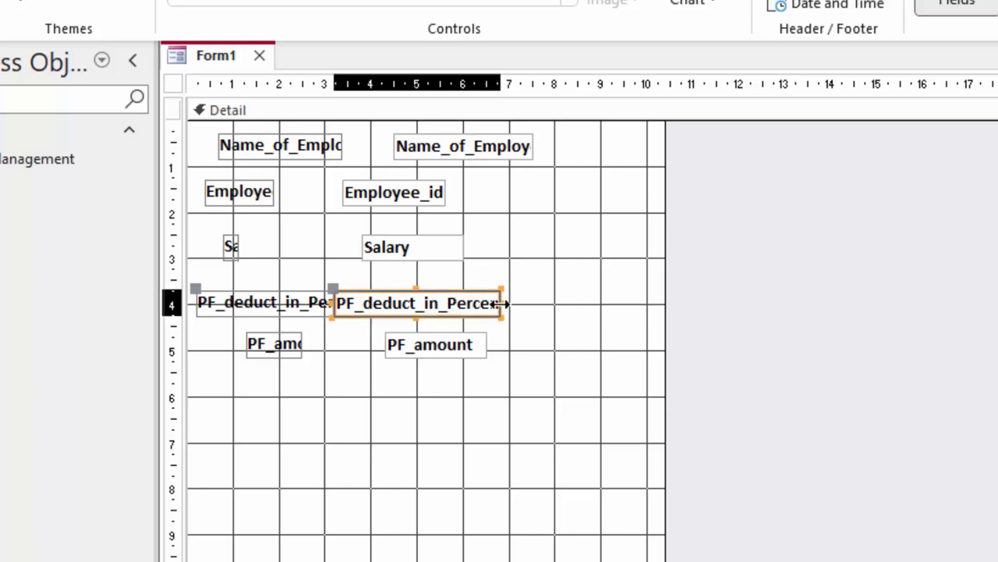
drag(501, 304, 548, 308)
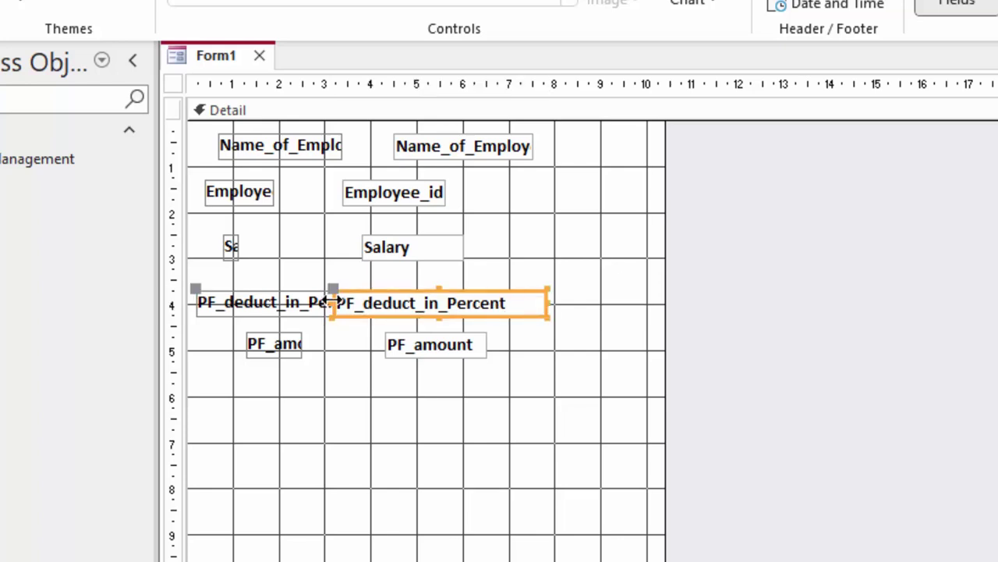
drag(326, 308, 372, 326)
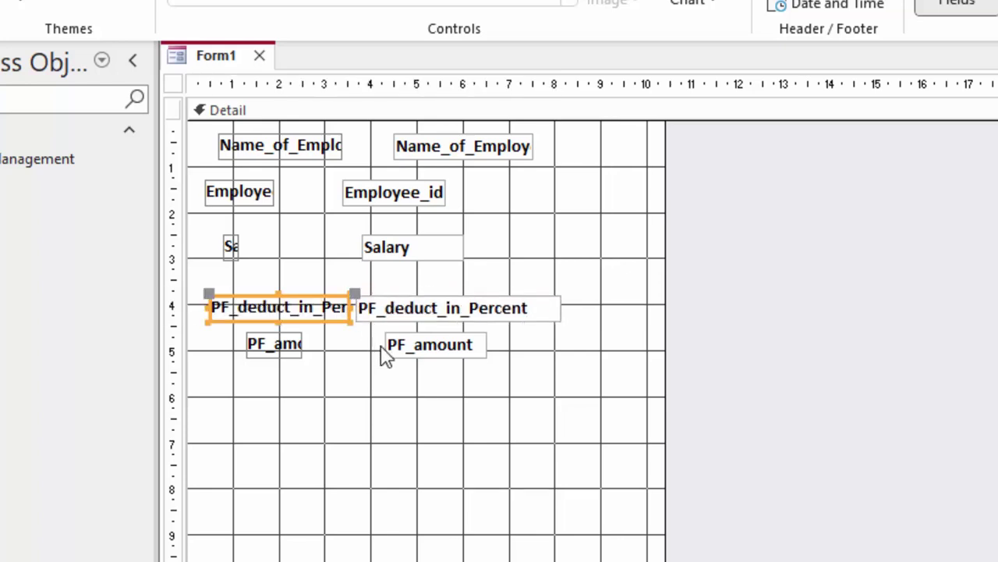
click(546, 312)
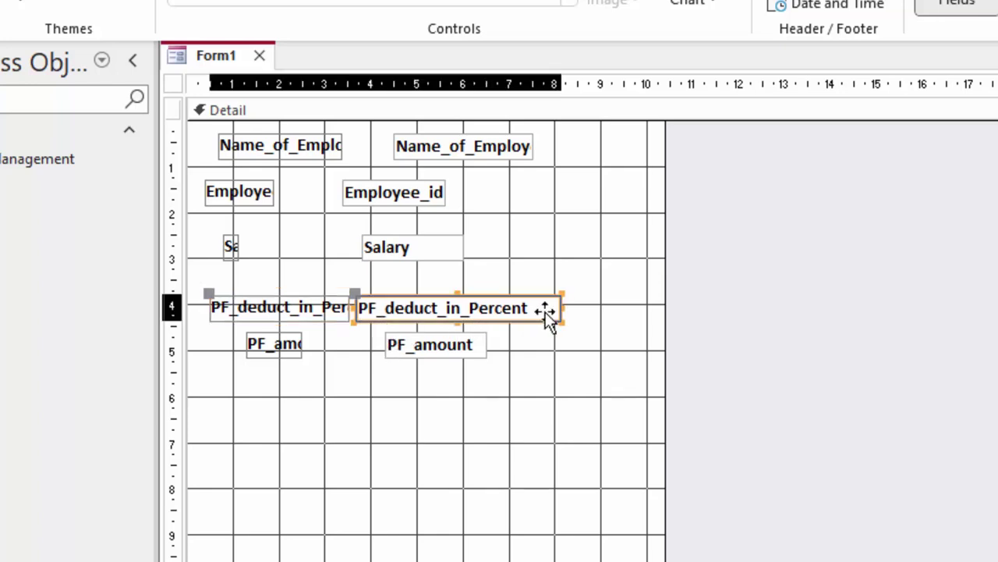
drag(563, 308, 604, 310)
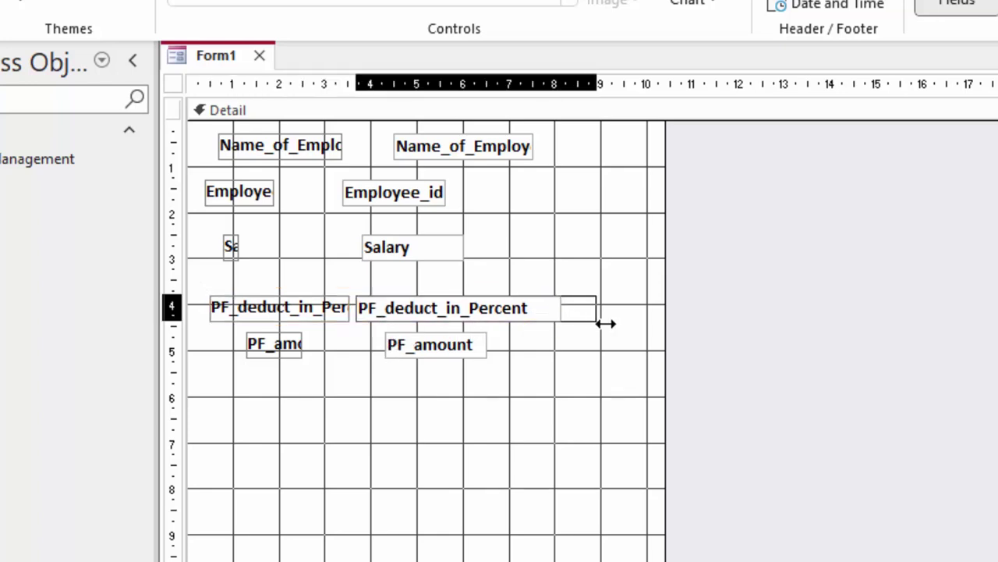
drag(357, 308, 405, 308)
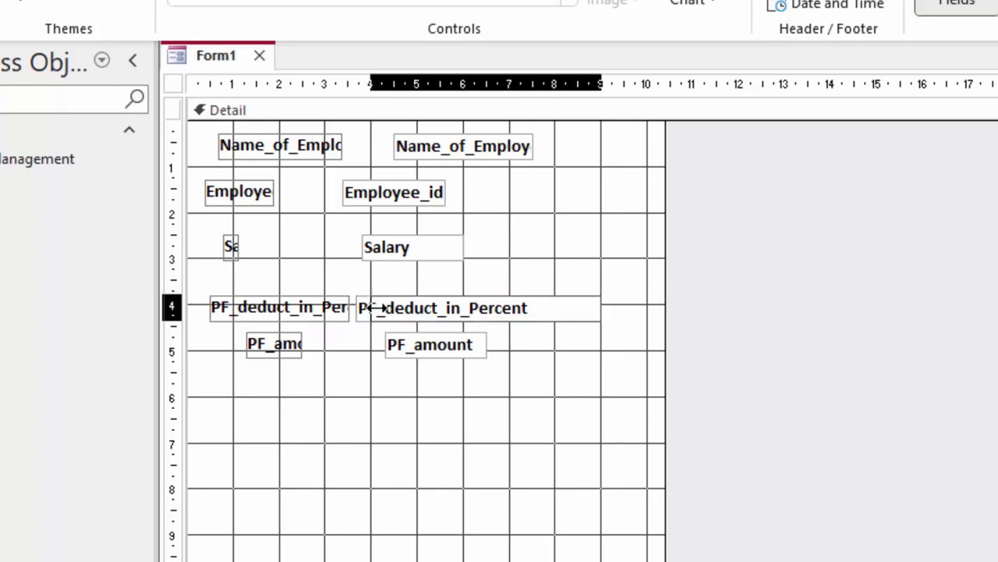
click(334, 315)
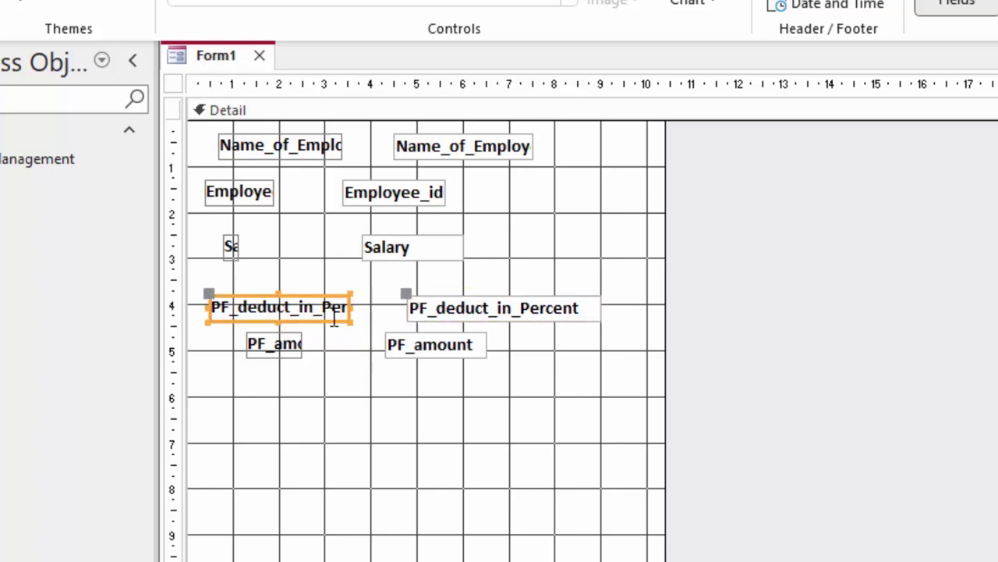
drag(356, 307, 386, 308)
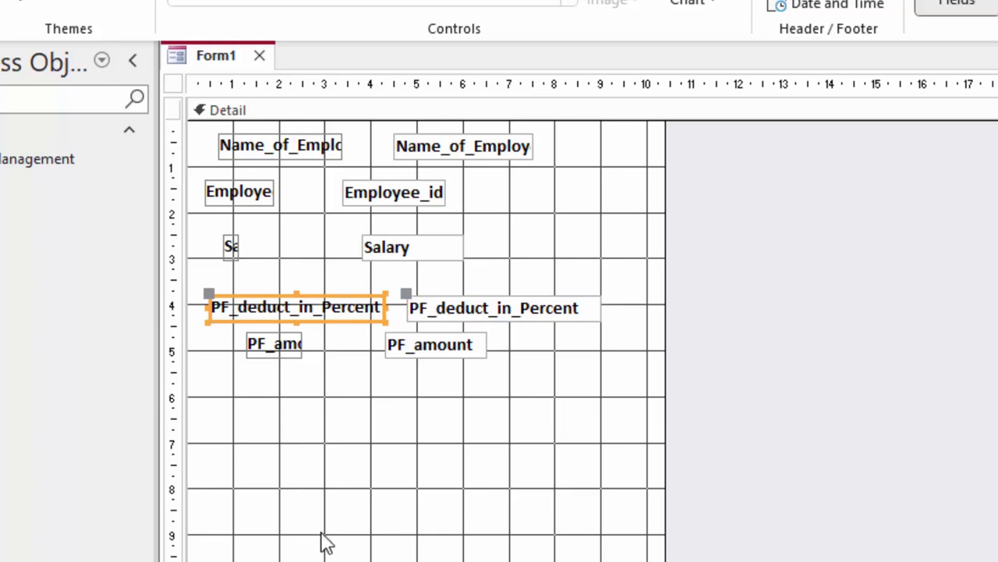
key(ctrl+z)
key(ctrl+z)
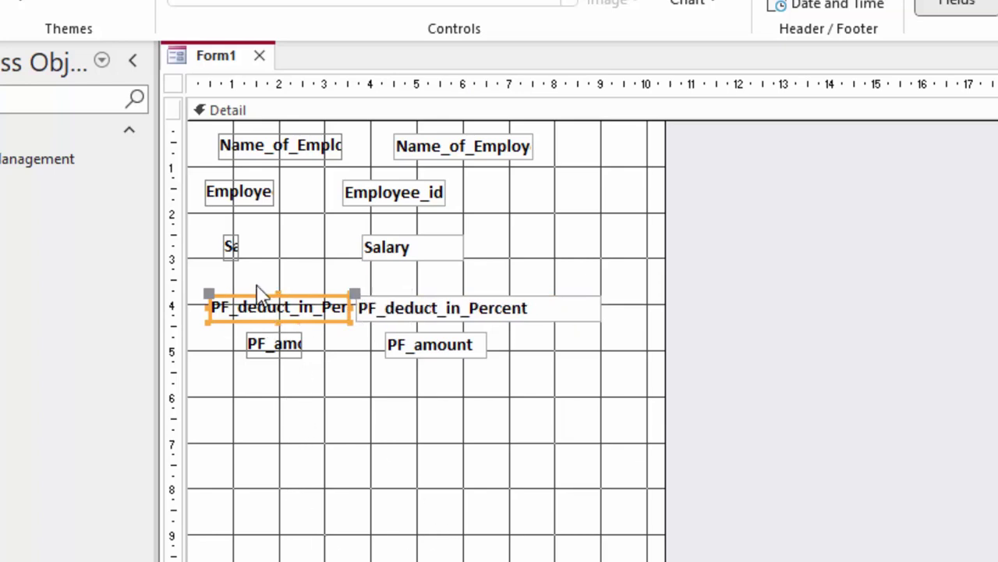
Step: Widen the Salary label to its full text and view the form with record data
click(233, 248)
drag(237, 245, 337, 269)
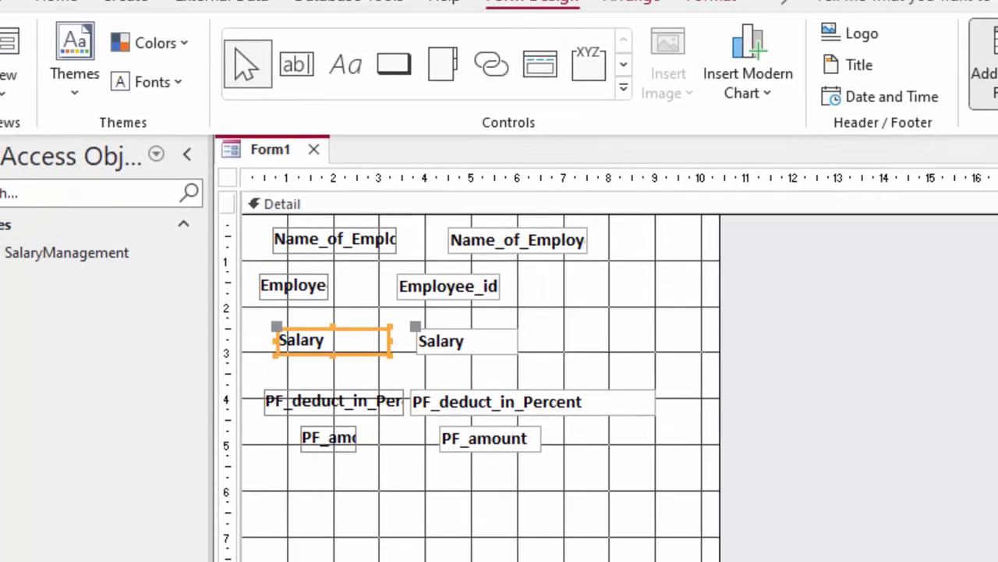
click(49, 148)
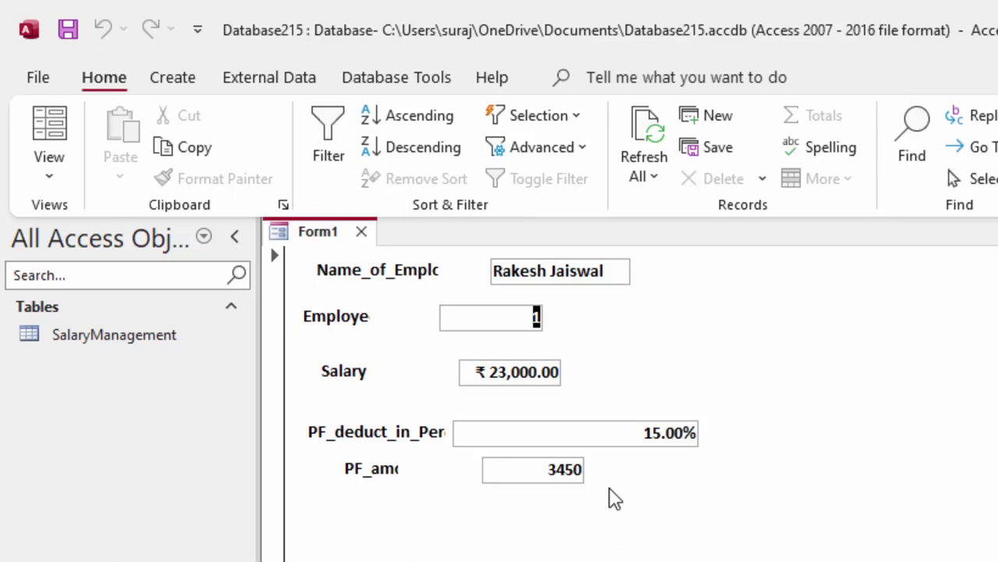
Step: In Design View, move the Employee_id field and its label to the right
click(50, 177)
click(86, 330)
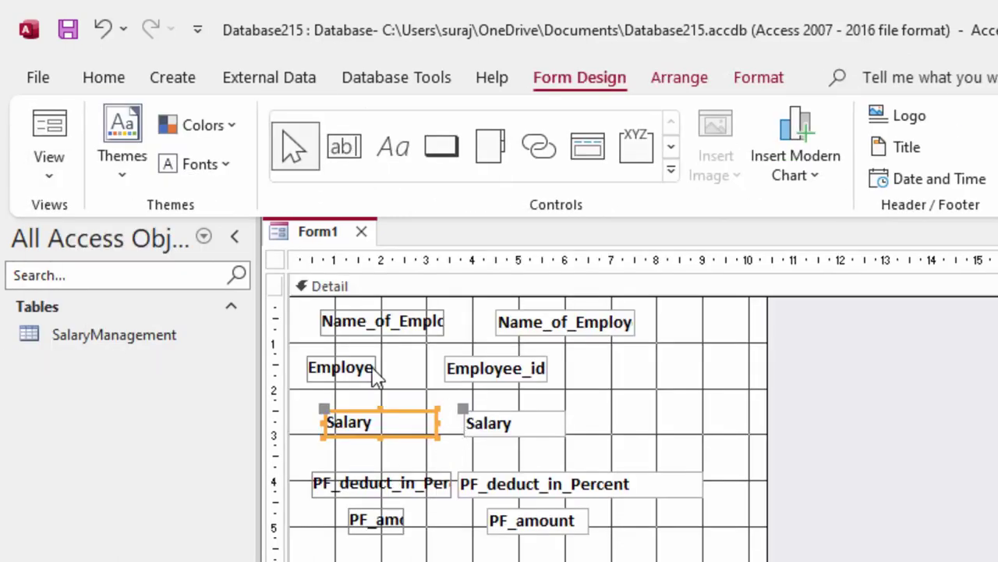
click(376, 373)
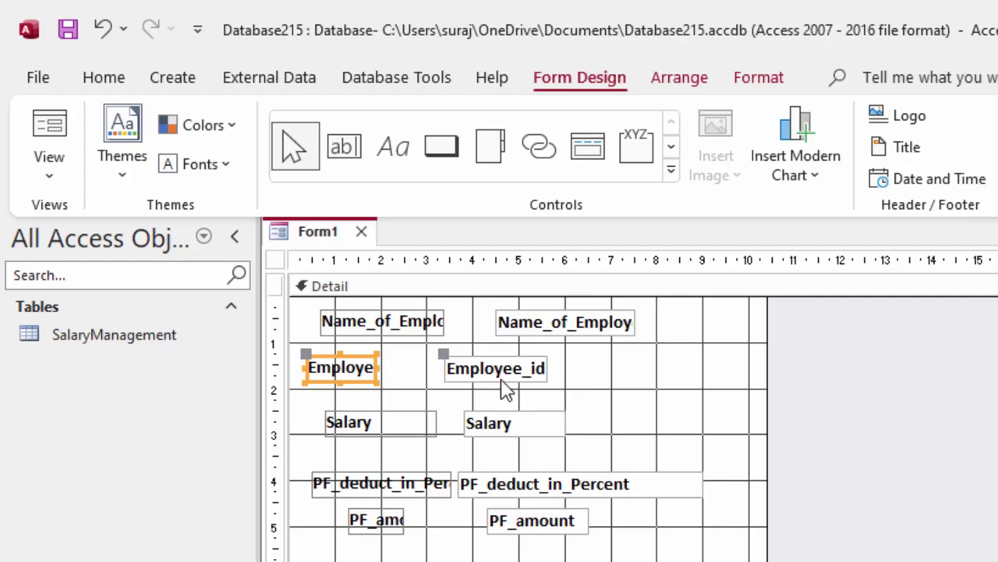
drag(505, 378, 568, 379)
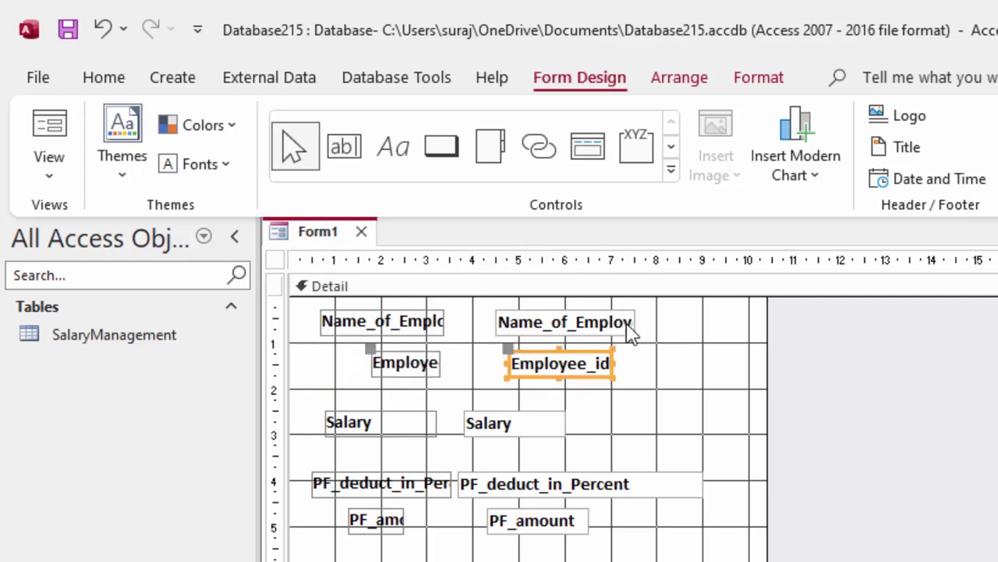
Step: Widen the Name_of_Employee value box and label so the name reads fully
click(632, 326)
drag(637, 326, 676, 327)
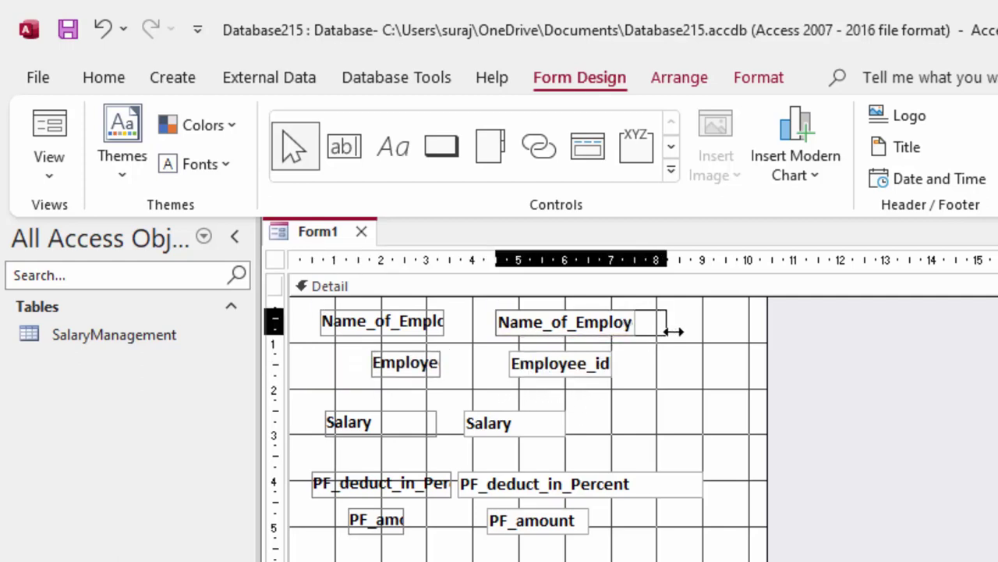
click(410, 326)
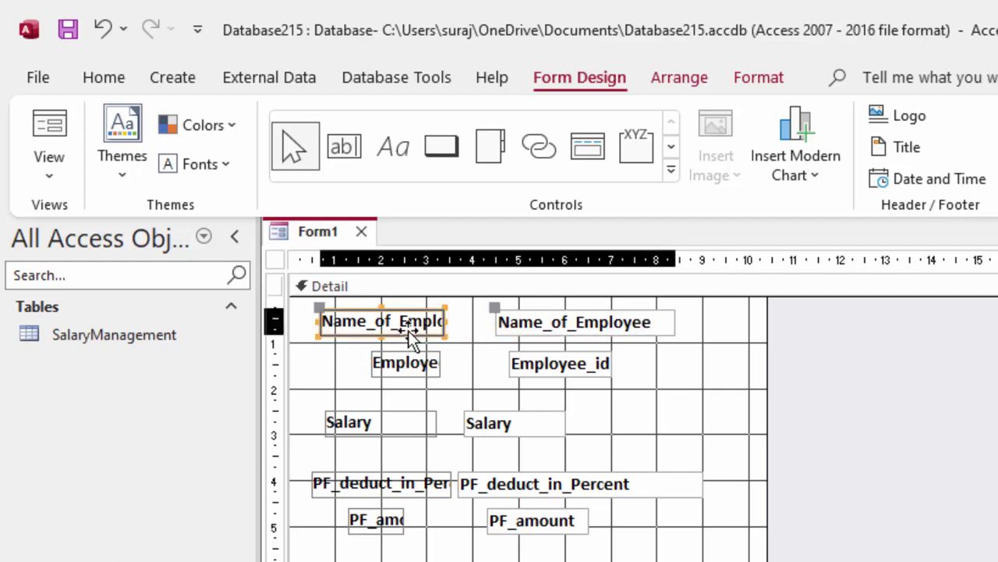
drag(445, 324, 484, 326)
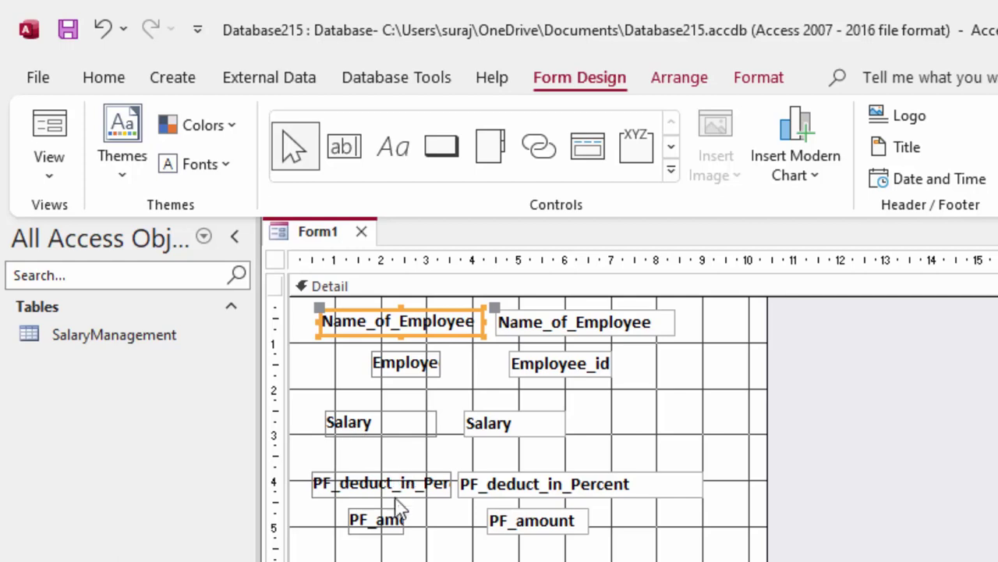
Step: Widen the PF_deduct_in_Percent and PF_amount labels, then view the form with record data
click(364, 485)
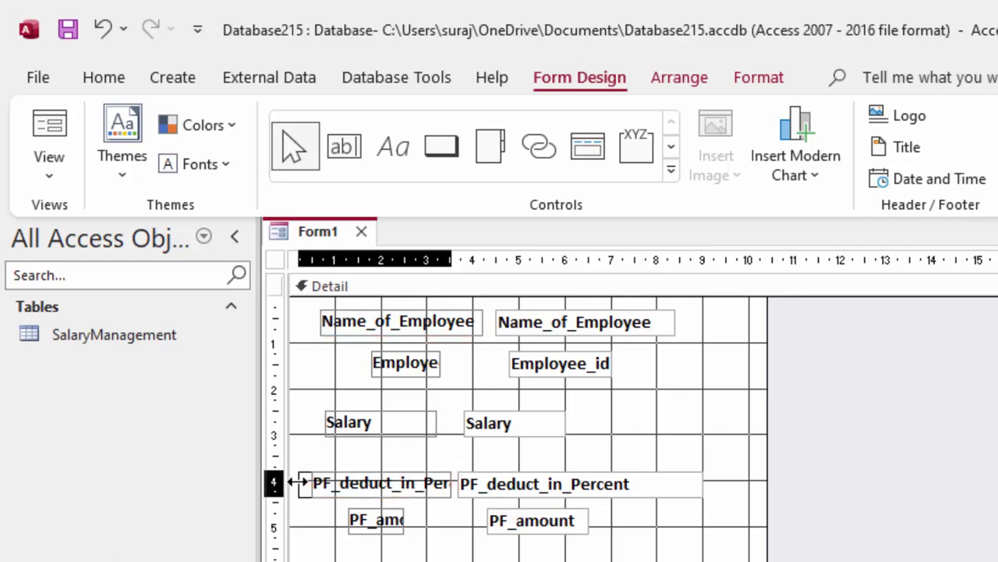
drag(310, 483, 290, 483)
click(398, 526)
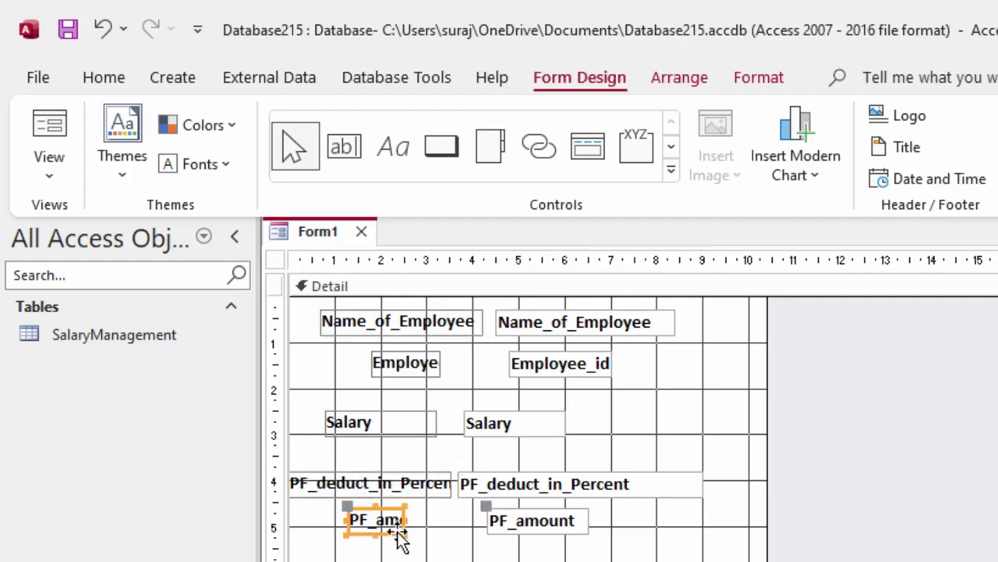
drag(405, 523, 474, 527)
click(60, 152)
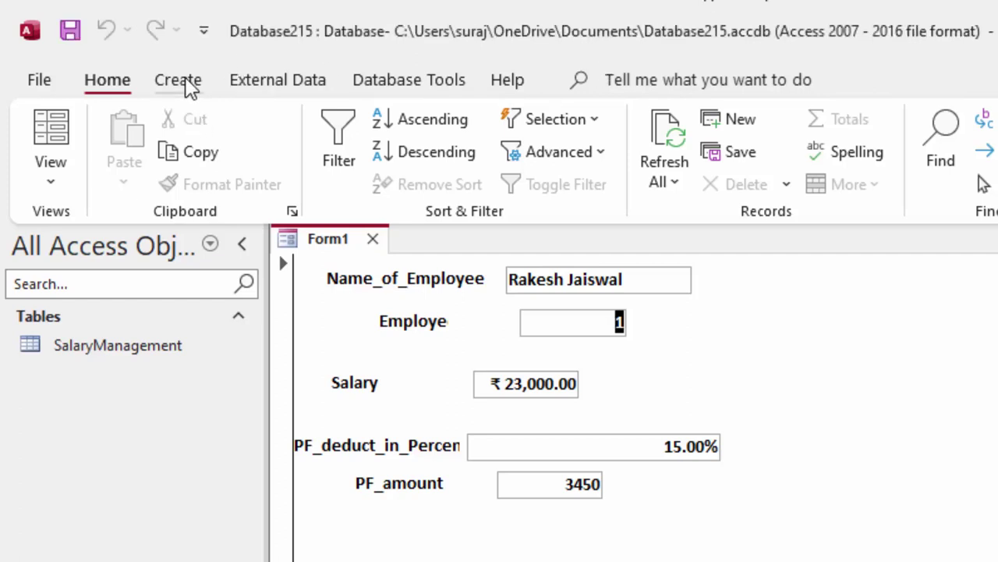
Step: Save the open Form1 under the name SalaryF
right_click(323, 242)
click(382, 259)
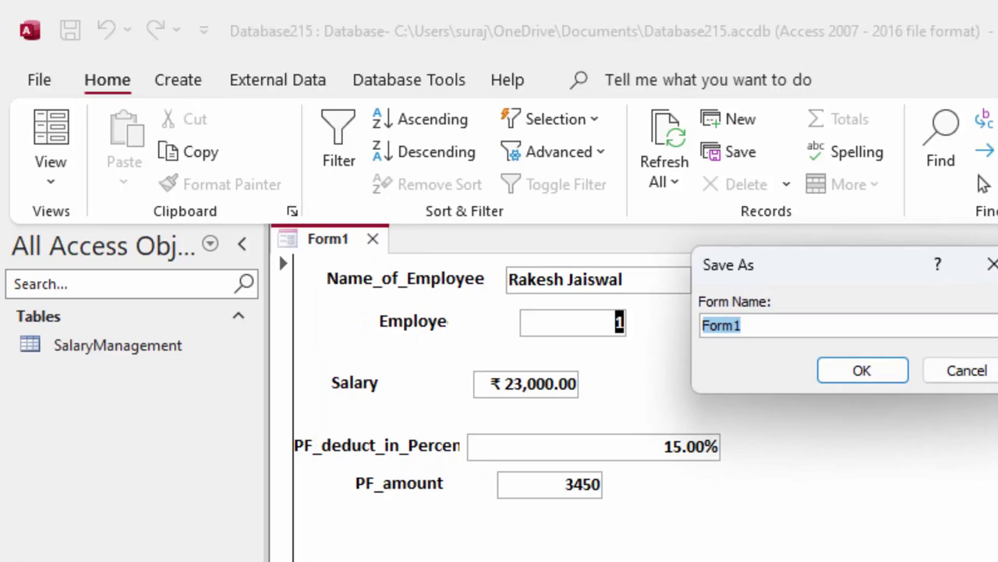
key(BackSpace)
text(SalaryF)
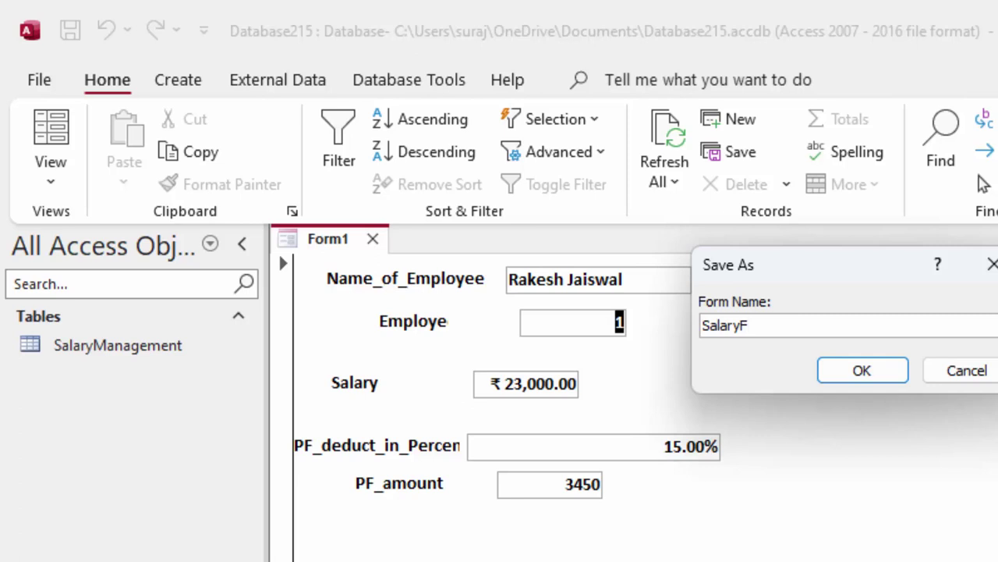
key(Return)
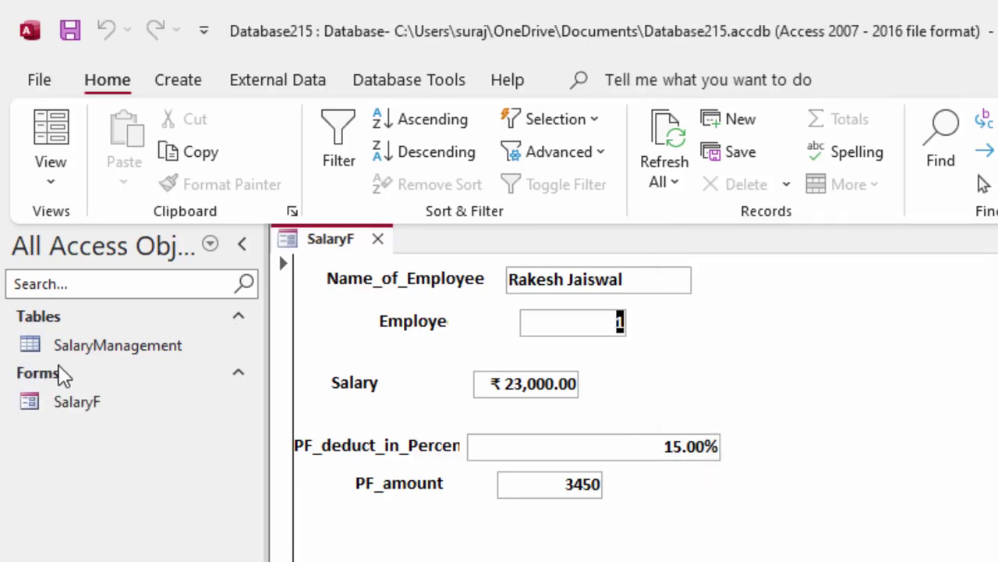
Step: Run the Simple Query Wizard with all five SalaryManagement fields, opening the query in Design View
click(176, 81)
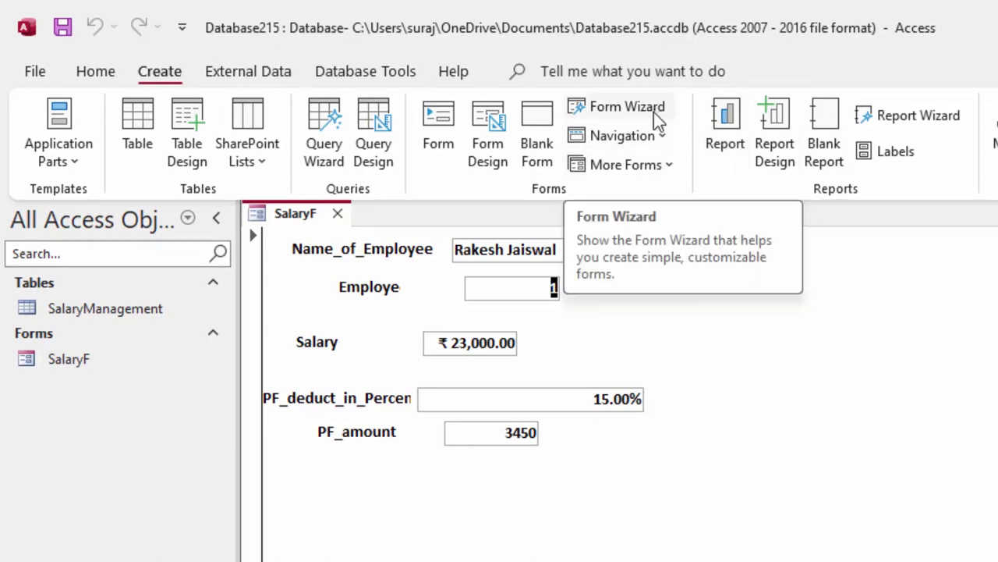
click(326, 116)
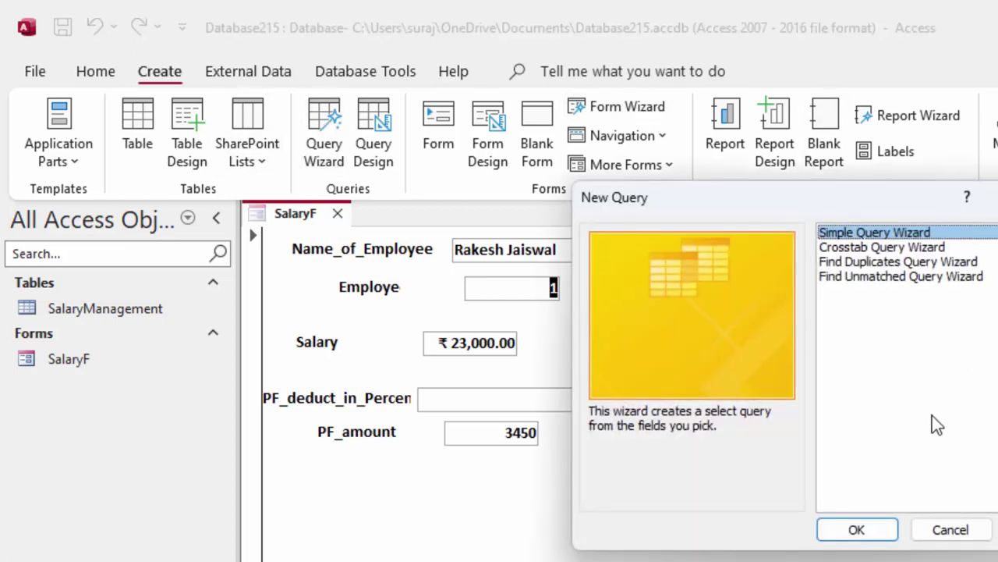
click(878, 535)
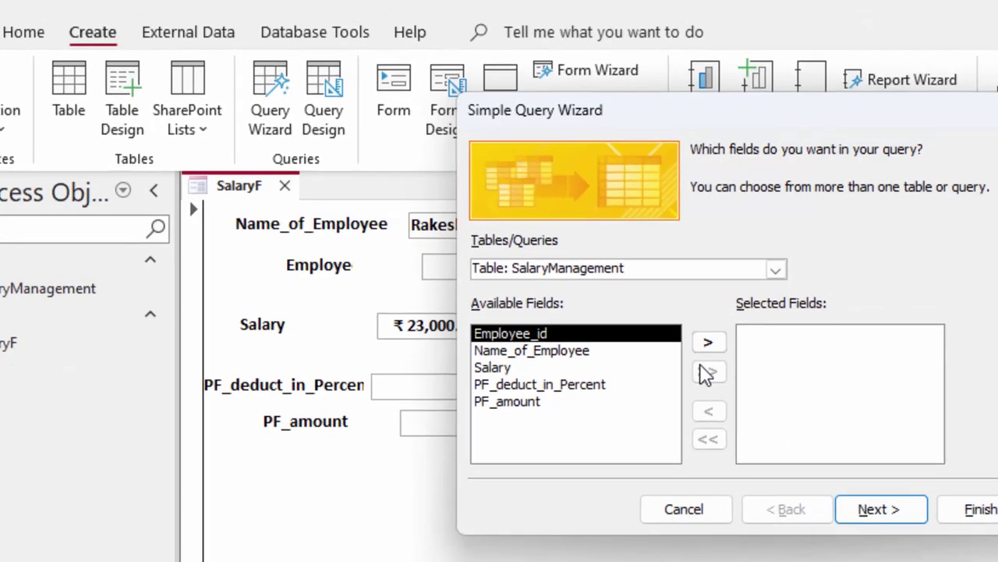
click(728, 384)
click(858, 500)
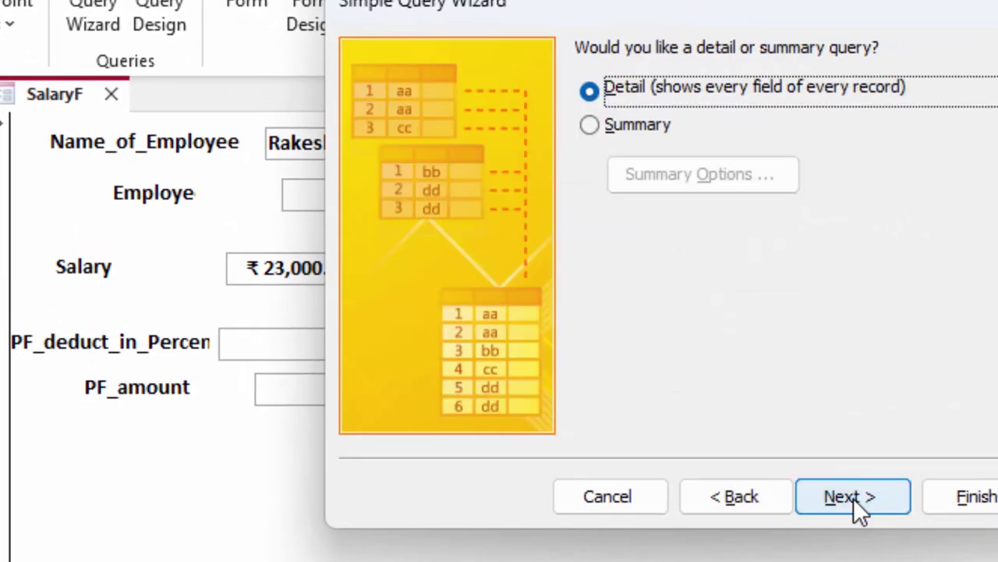
click(878, 490)
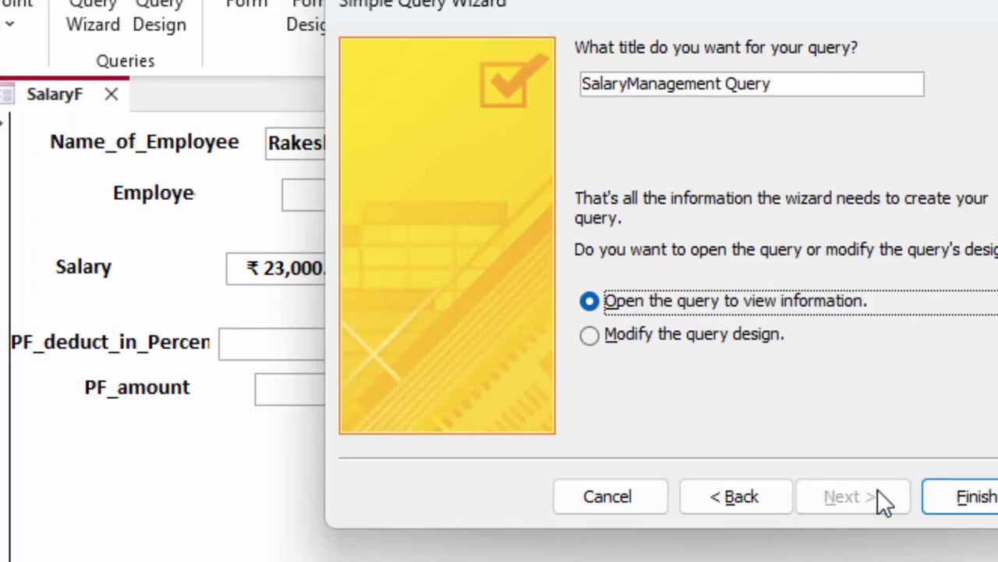
click(745, 334)
click(979, 500)
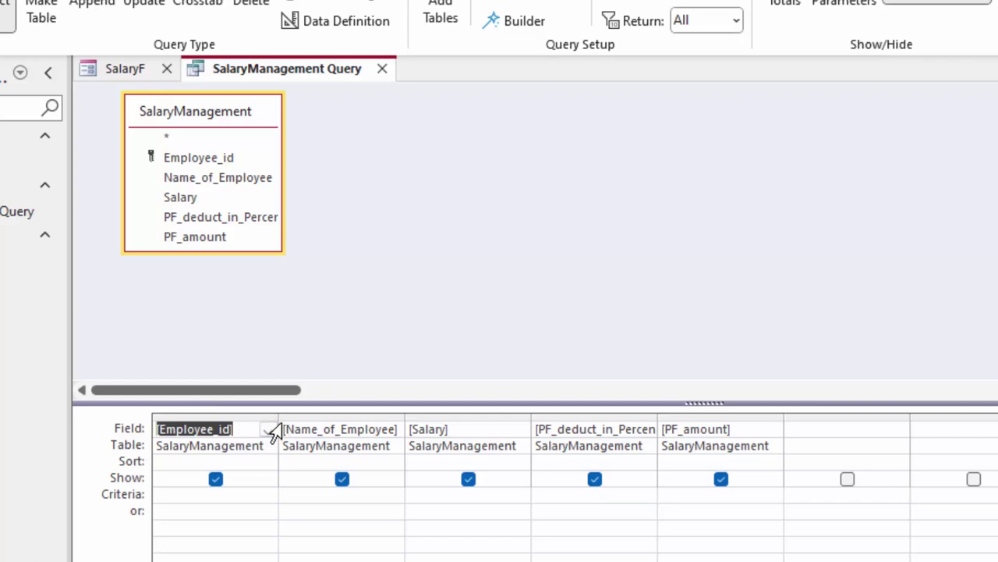
Step: Set the Employee_id criteria to [Forms]![SalaryF]![Employee_id] and review it in the Zoom box
click(174, 500)
text([)
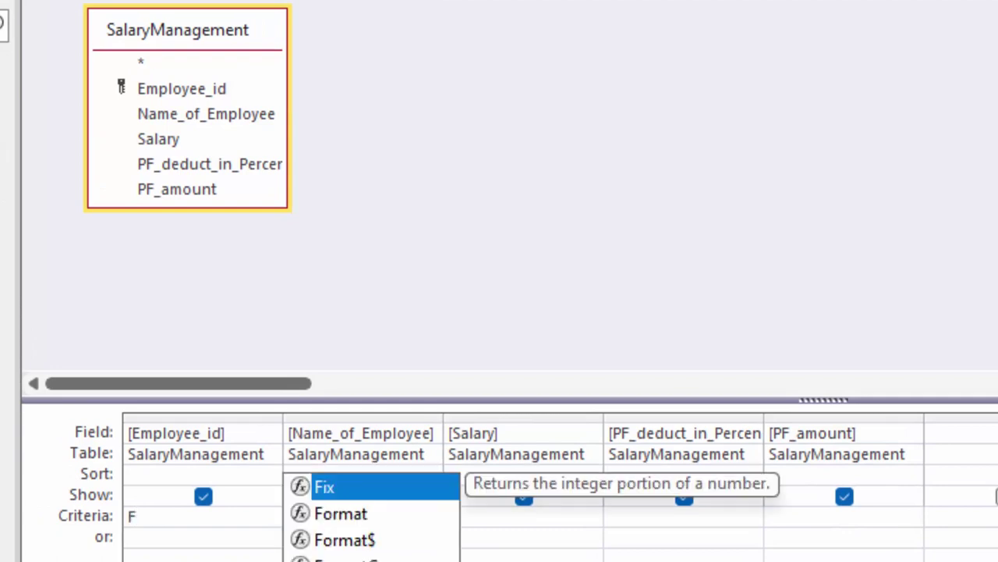
text(o)
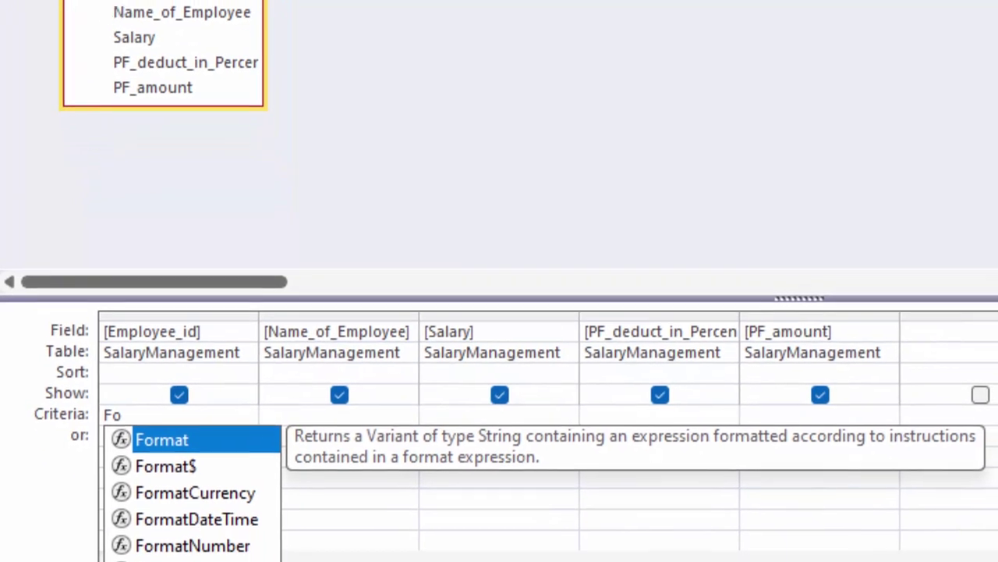
key(Down)
key(Down)
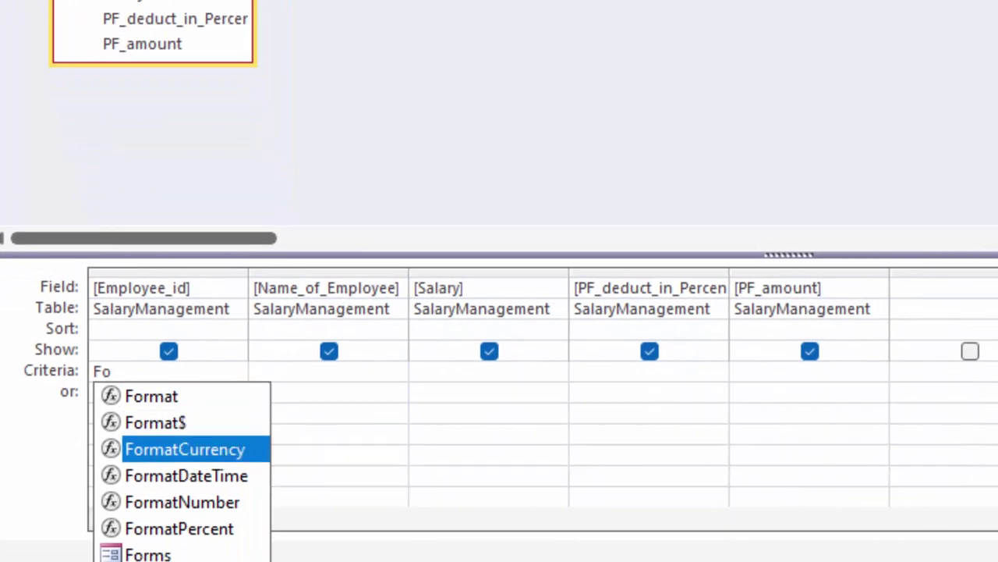
key(Down)
key(Down)
key(Down)
key(Down)
key(Tab)
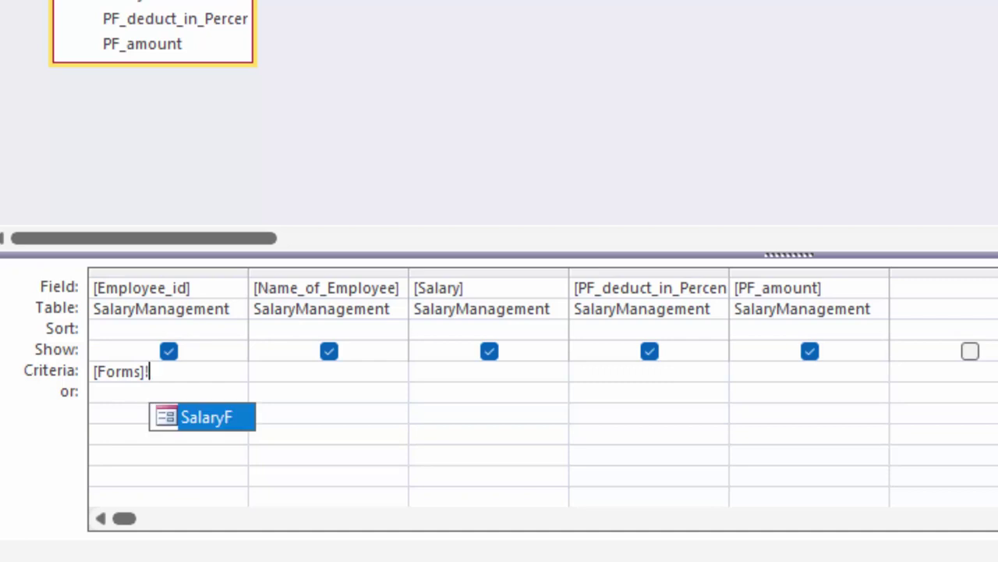
key(Tab)
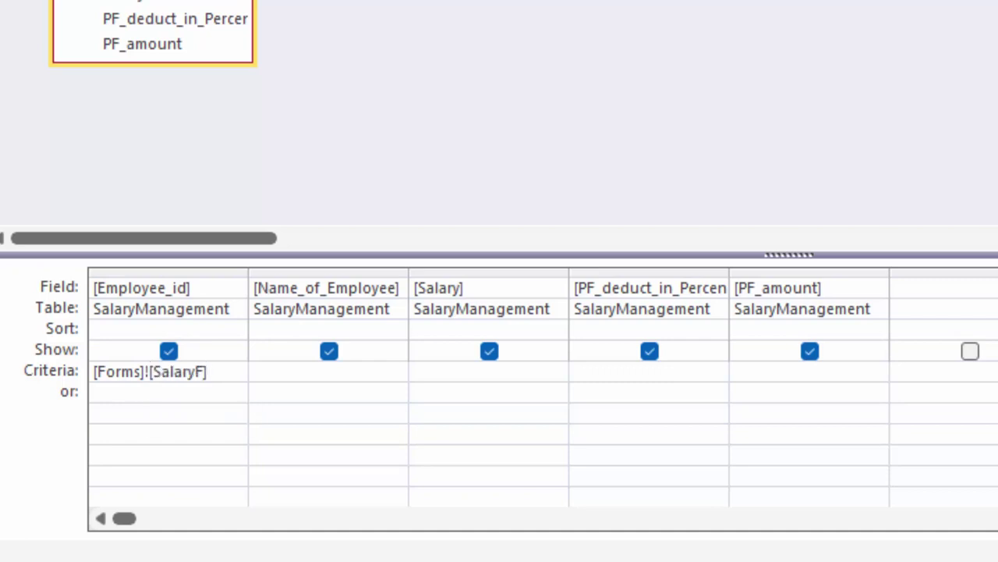
text(!)
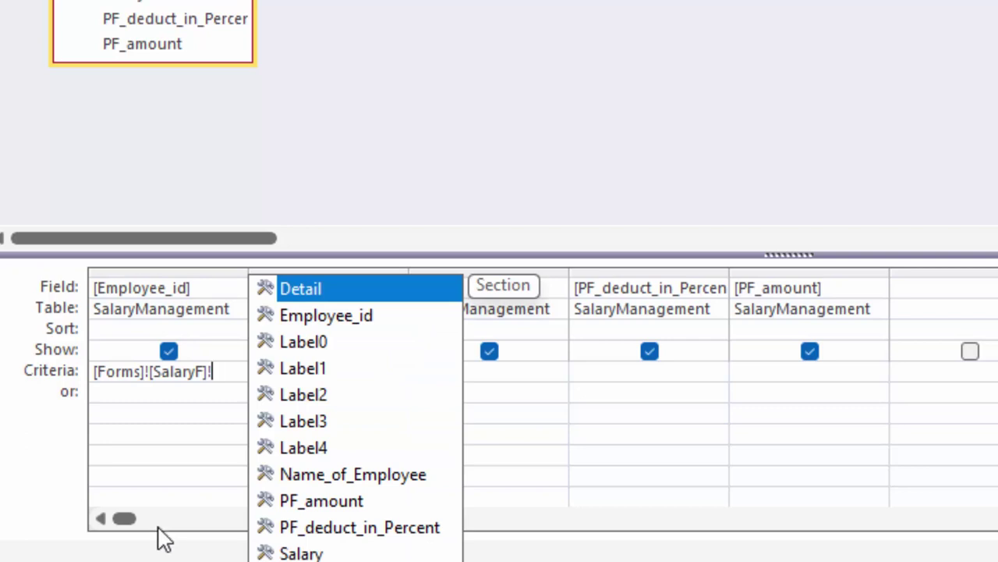
double_click(316, 316)
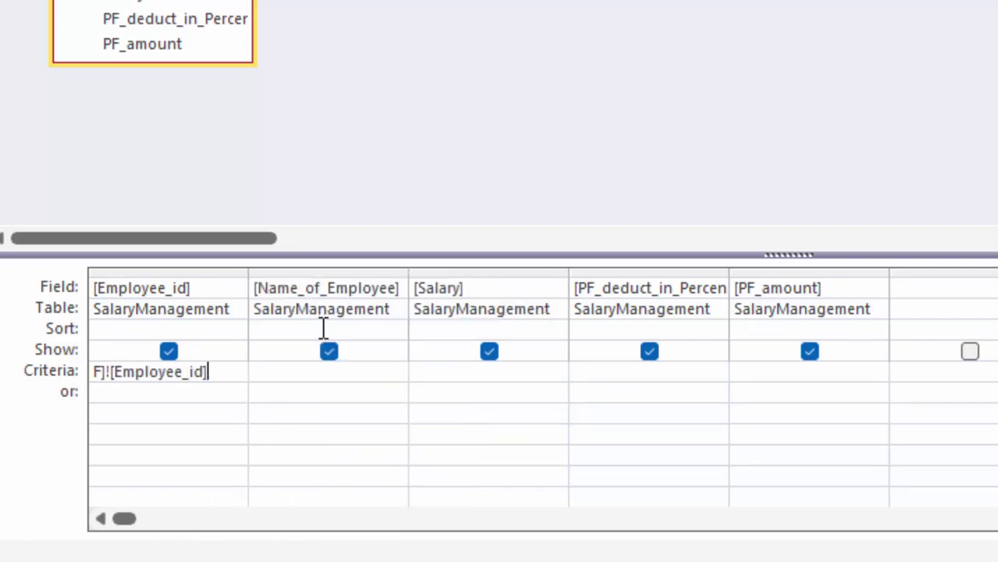
right_click(224, 370)
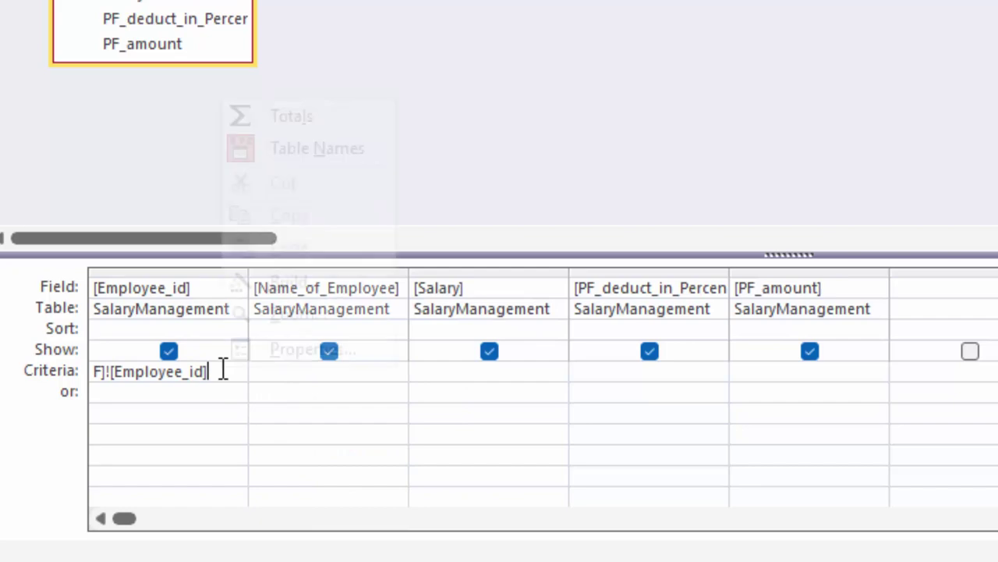
click(281, 318)
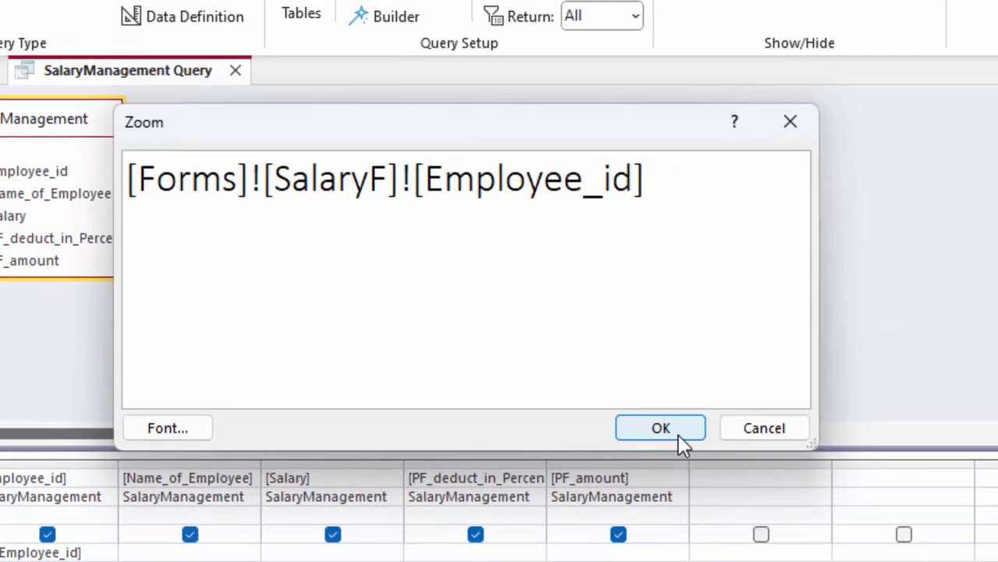
Step: Close Zoom, save and close SalaryManagement Query, and launch the Report Wizard
click(633, 433)
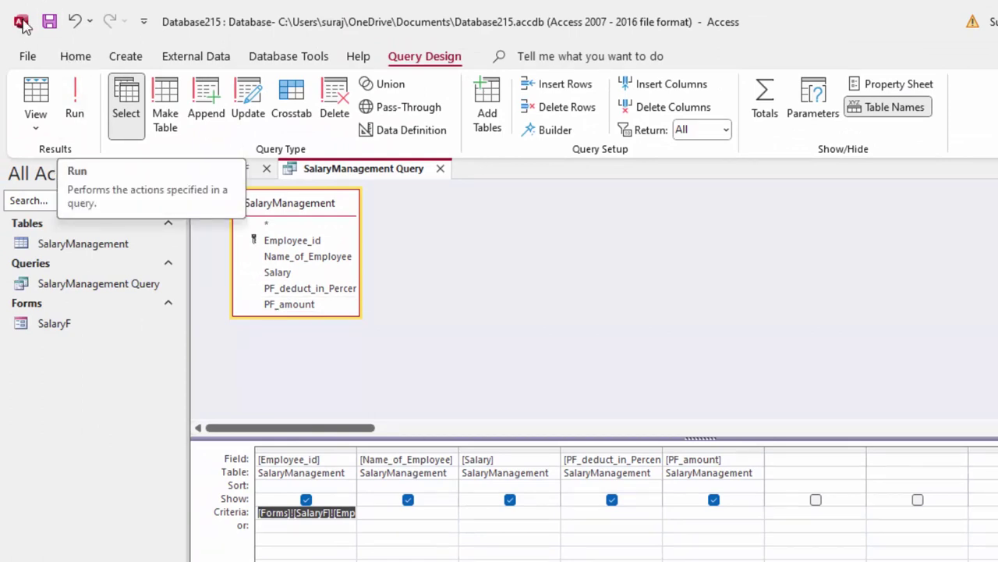
click(47, 26)
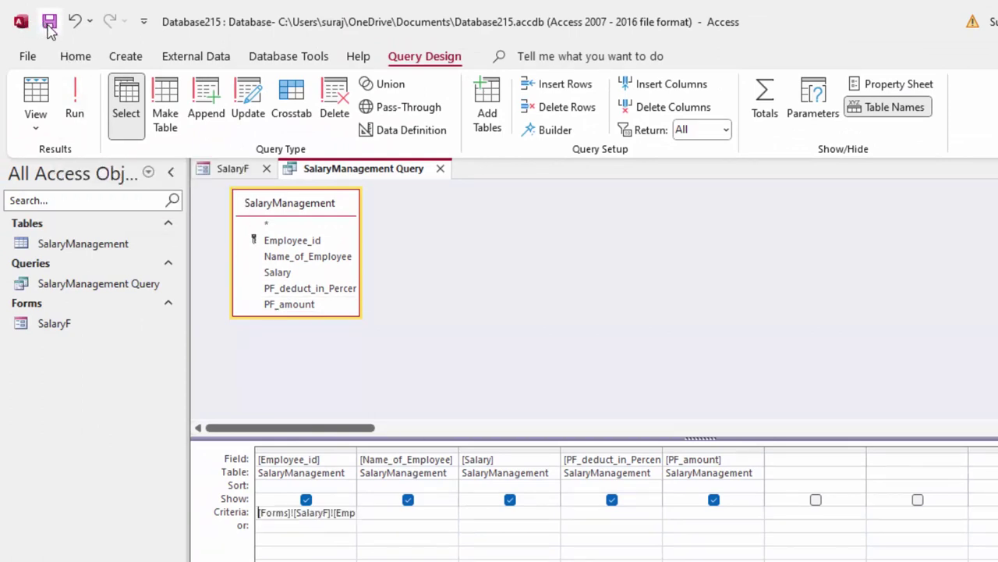
click(441, 169)
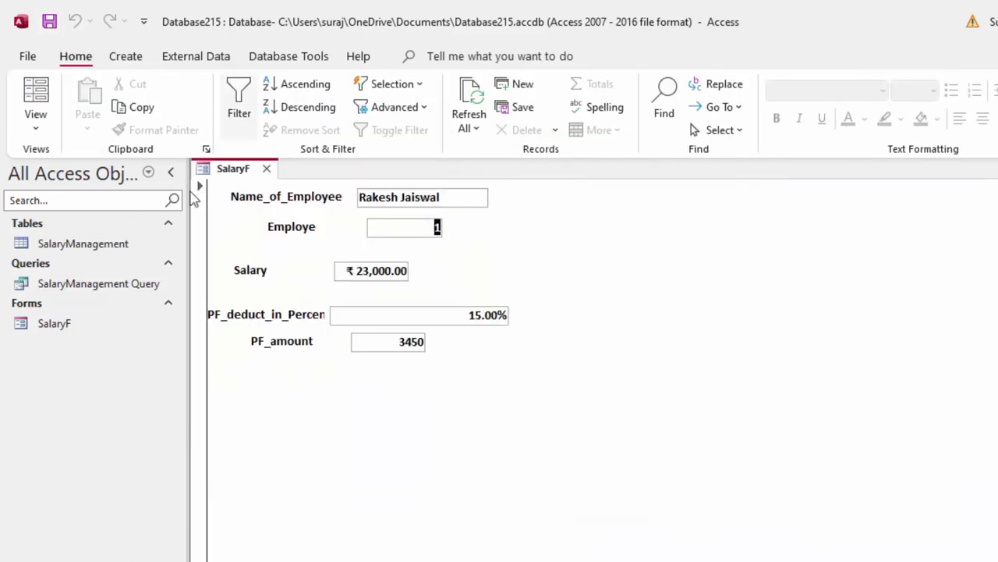
click(129, 57)
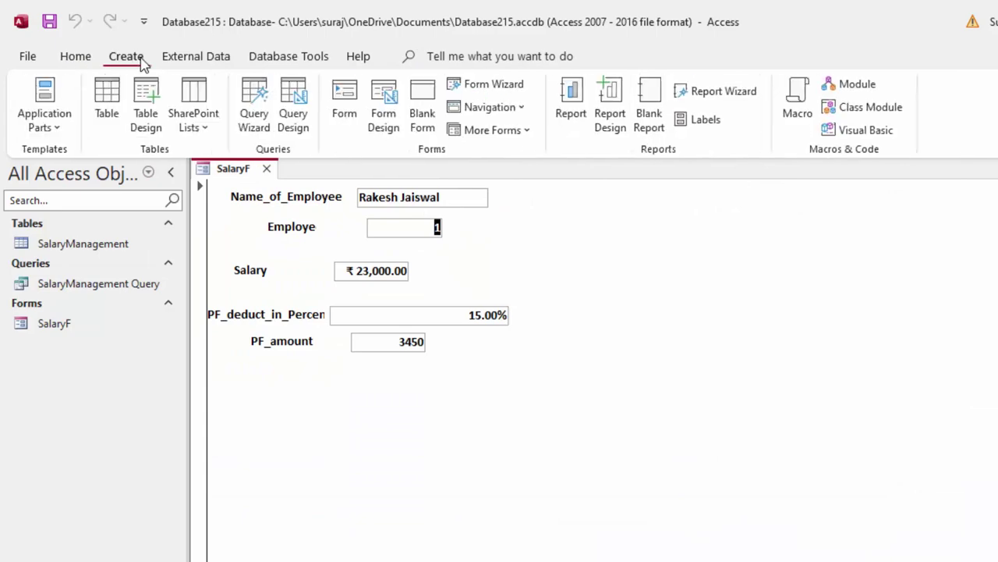
click(741, 95)
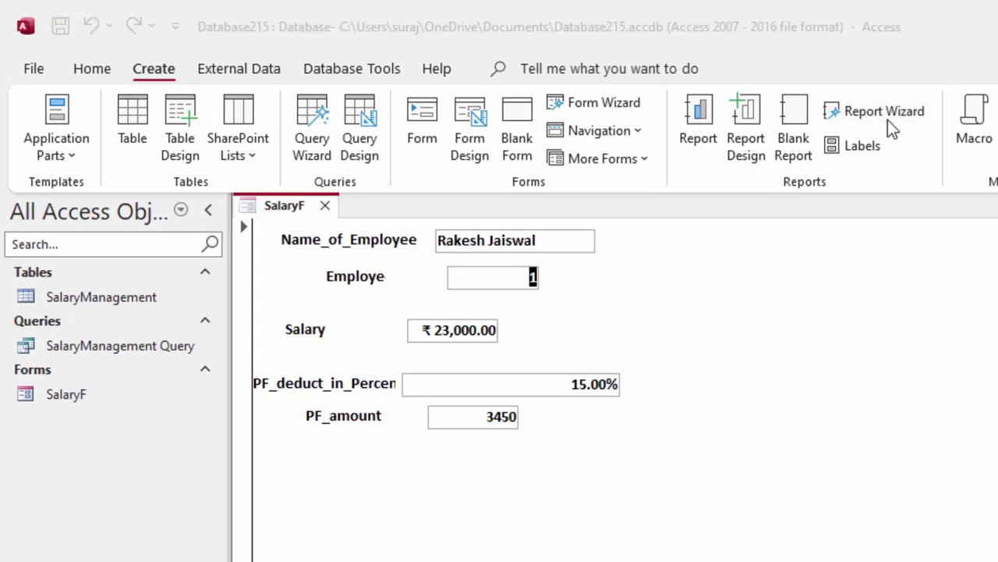
Step: Base the report on SalaryManagement Query with all five fields, grouped by Employee_id, default sorting
click(762, 280)
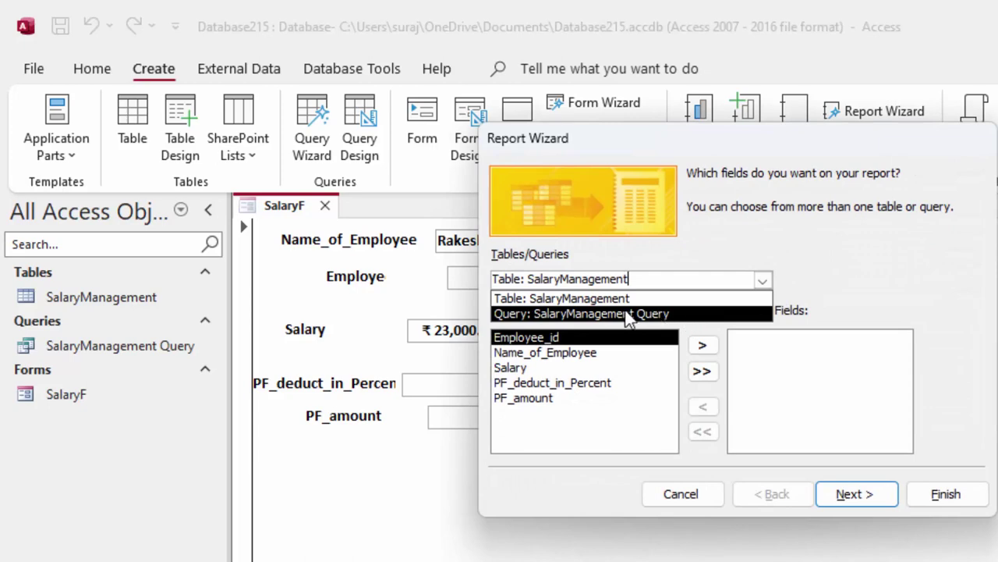
click(659, 314)
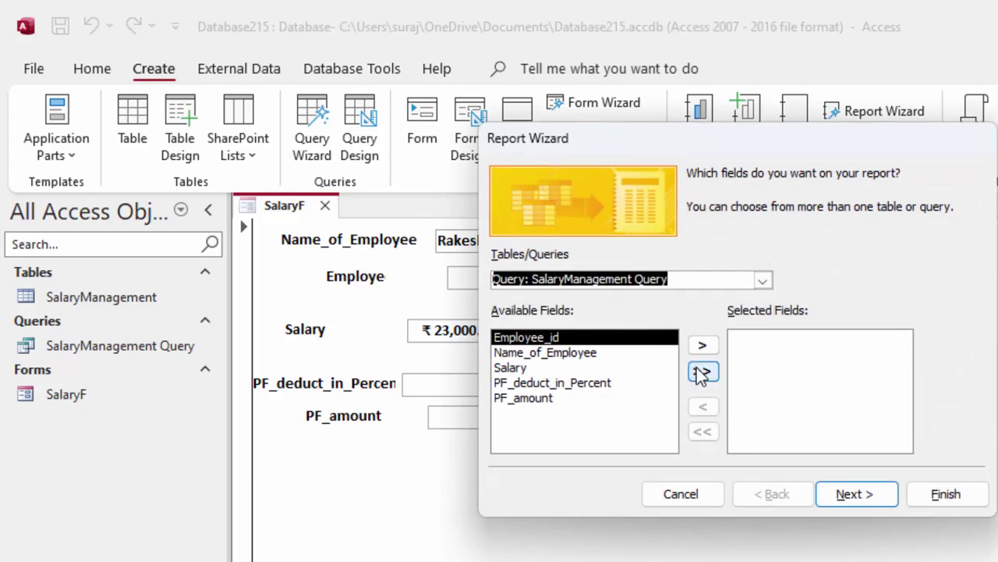
click(702, 371)
click(856, 497)
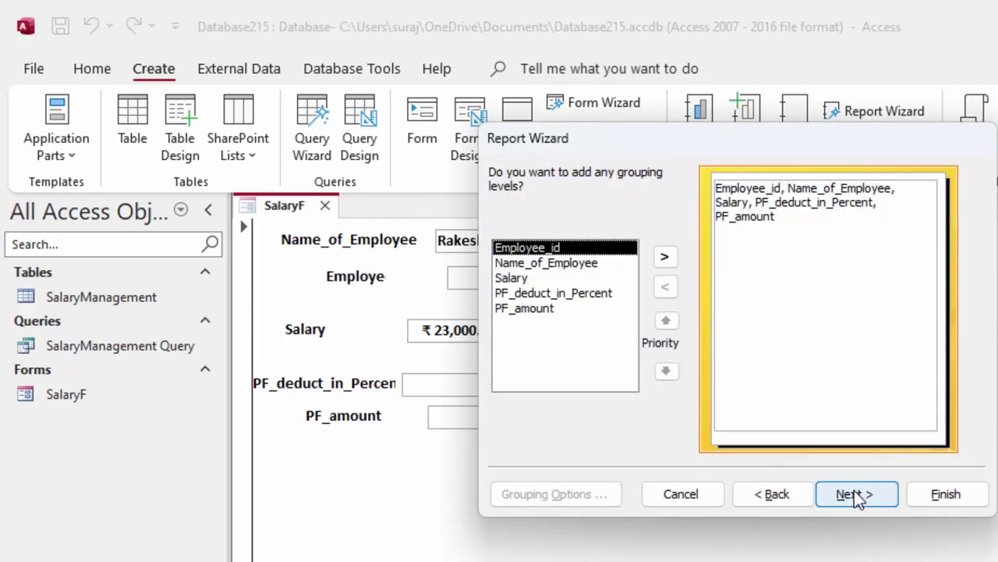
click(665, 257)
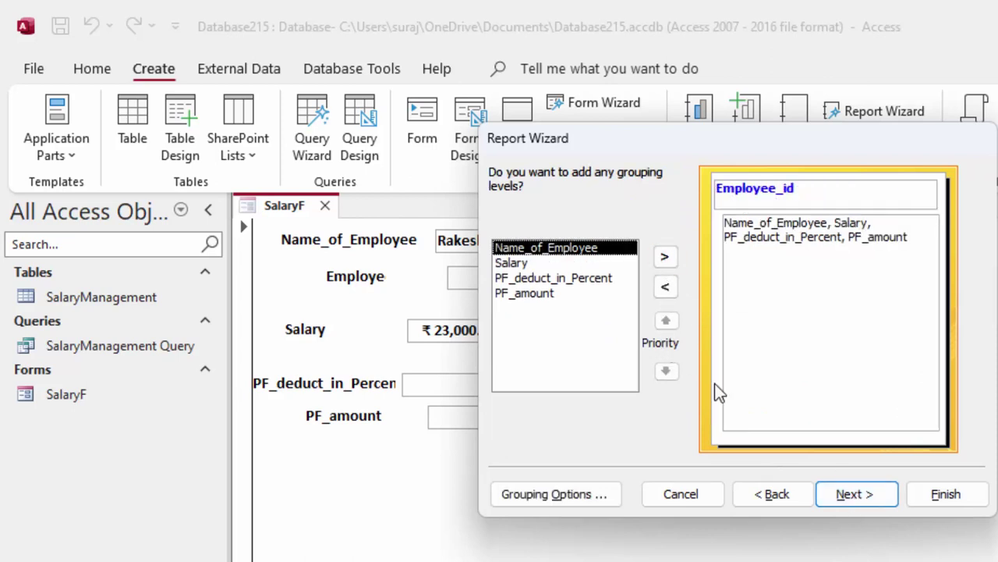
click(855, 495)
click(855, 497)
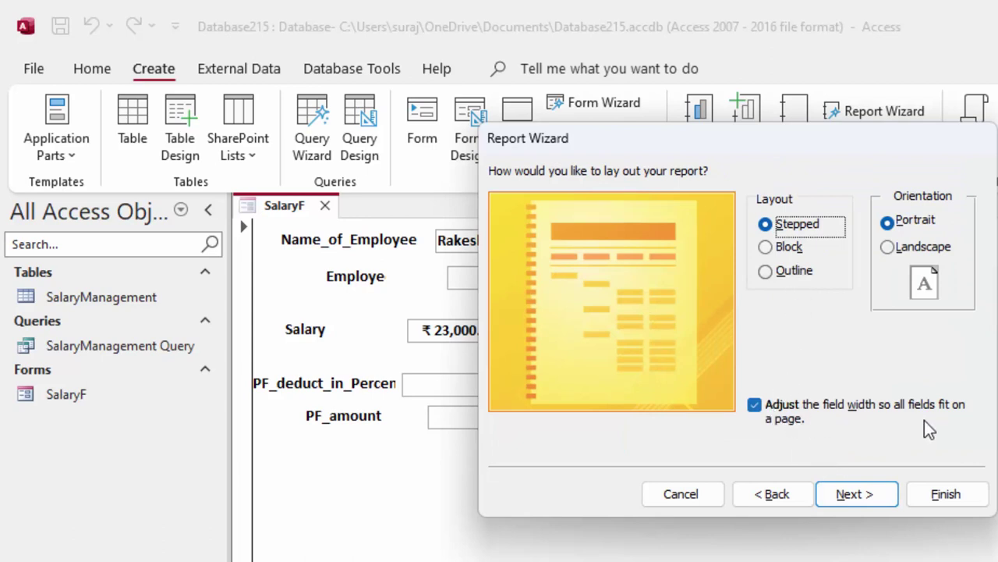
Step: Title the report SalaryManagementR and finish the wizard choosing to modify its design
click(871, 500)
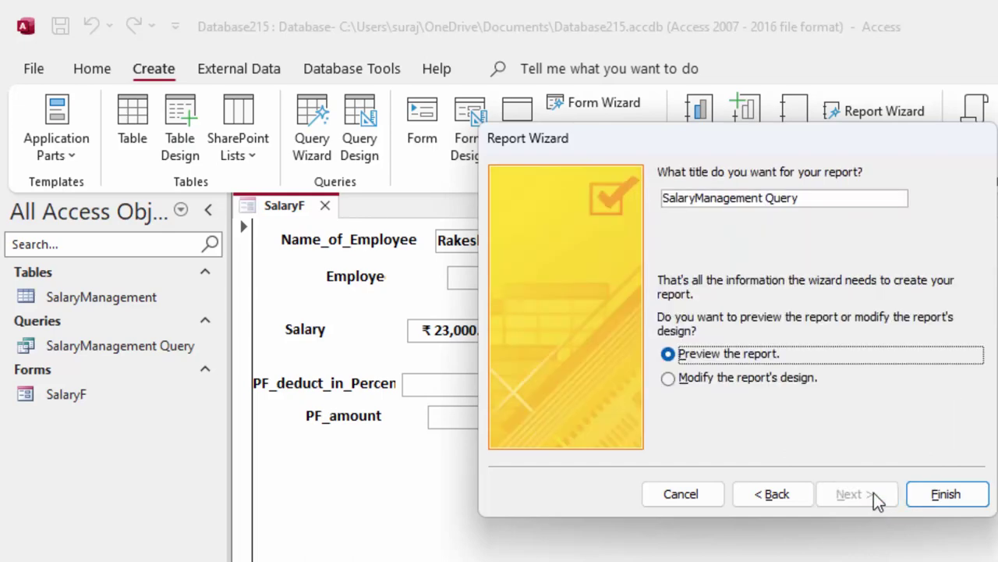
click(818, 199)
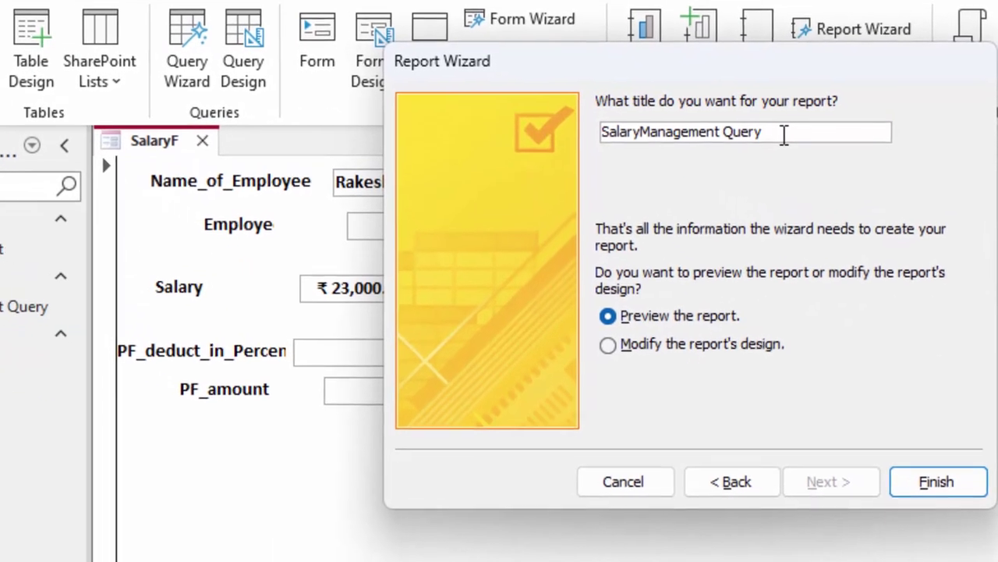
key(BackSpace)
key(BackSpace)
text(R)
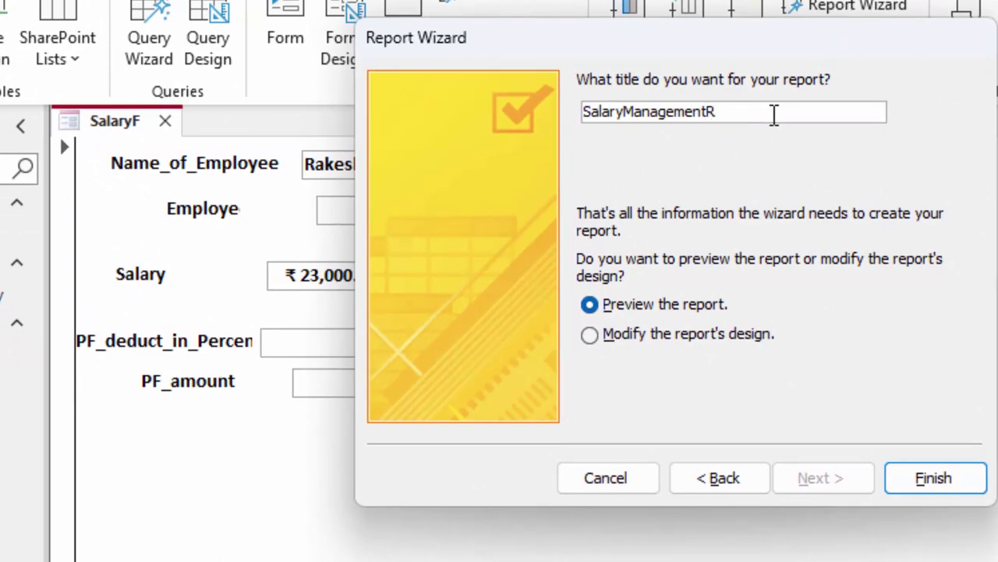
click(722, 340)
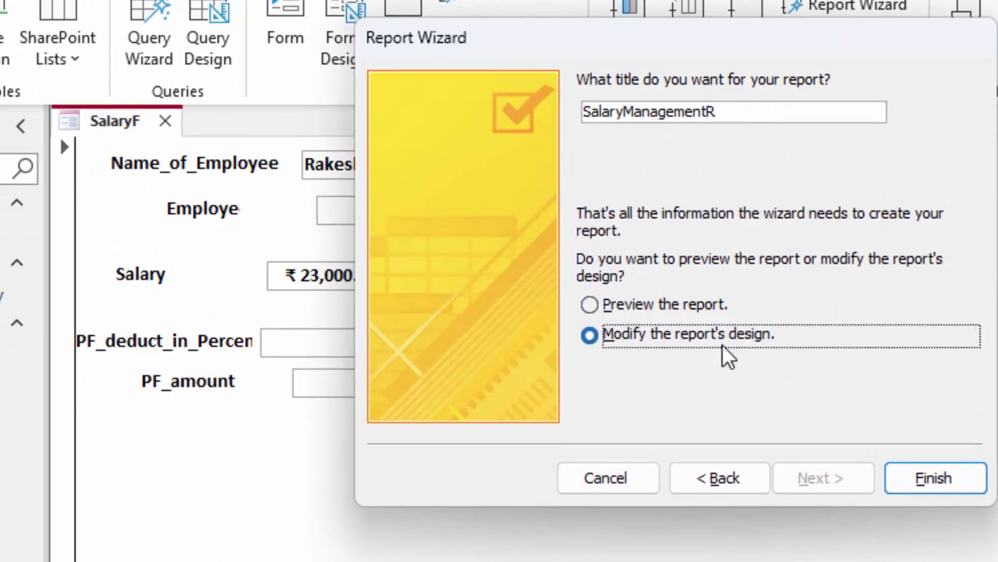
click(936, 490)
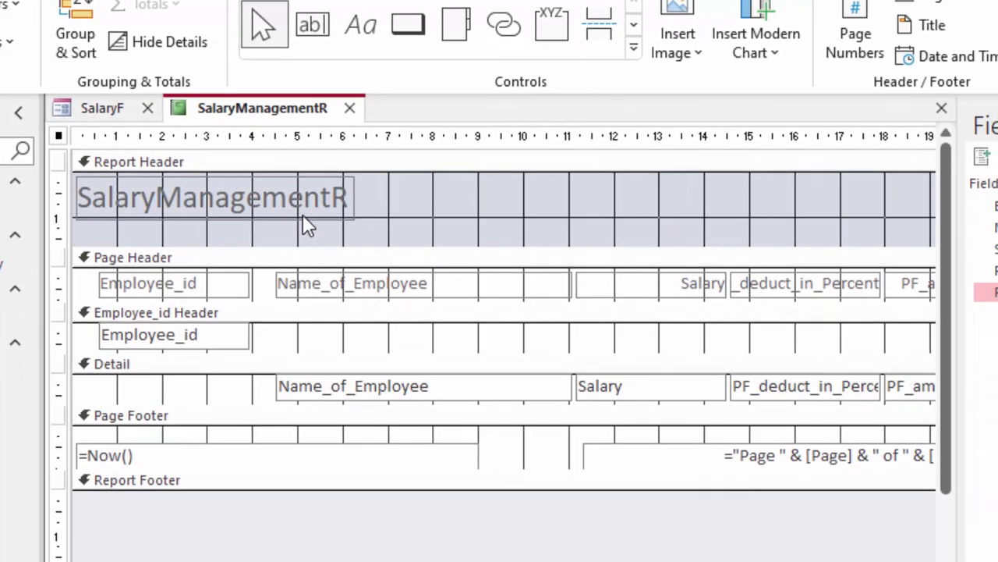
Step: Delete the SalaryManagementR title label and collapse the Report Header to minimal height
click(307, 213)
click(307, 211)
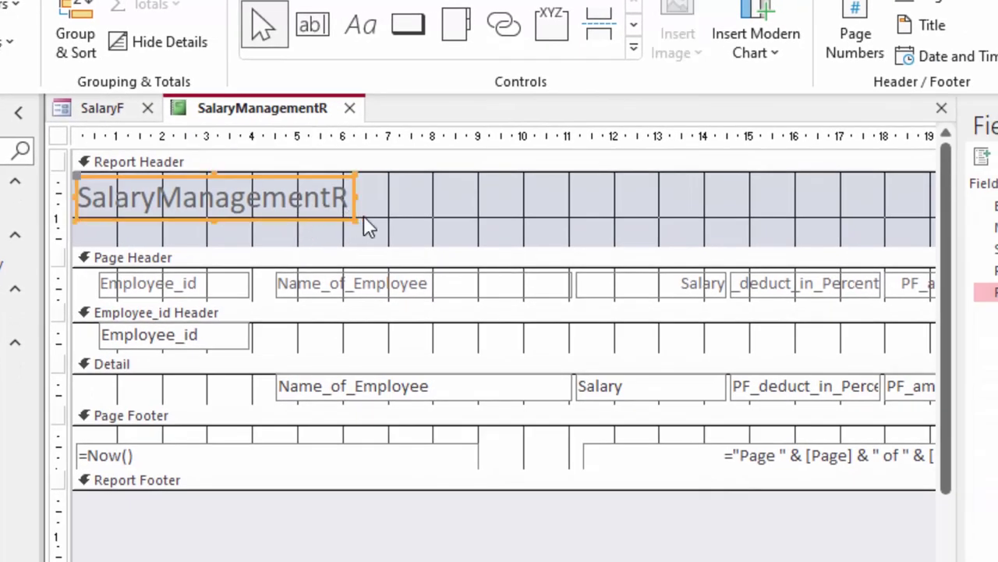
key(Delete)
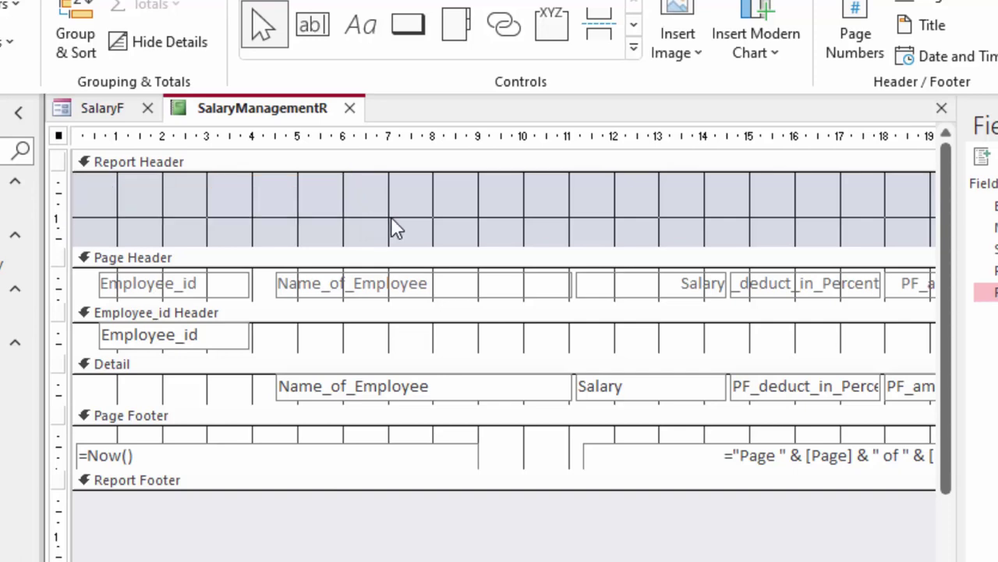
drag(408, 247, 408, 178)
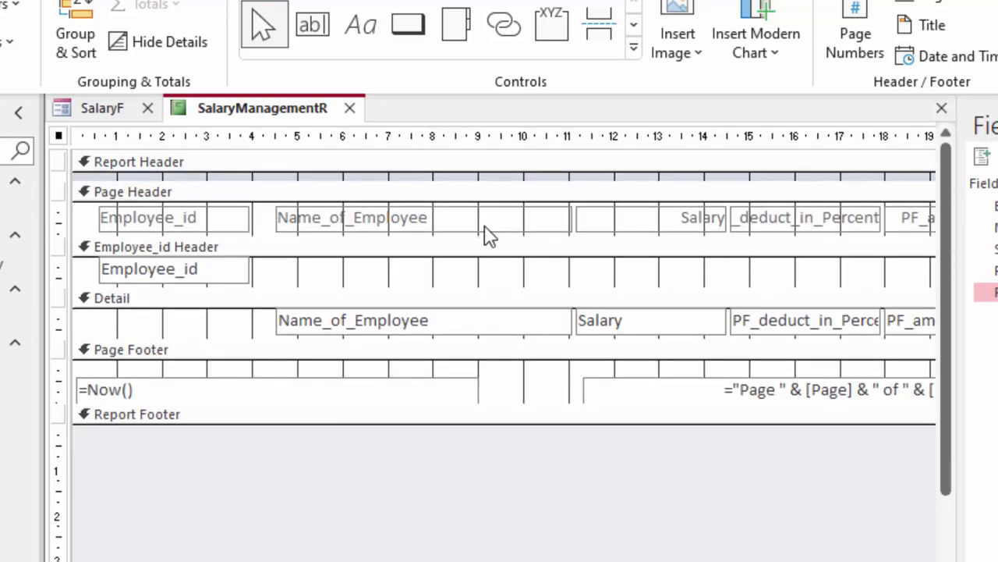
Step: Narrow the Name_of_Employee heading and its Detail field
click(515, 232)
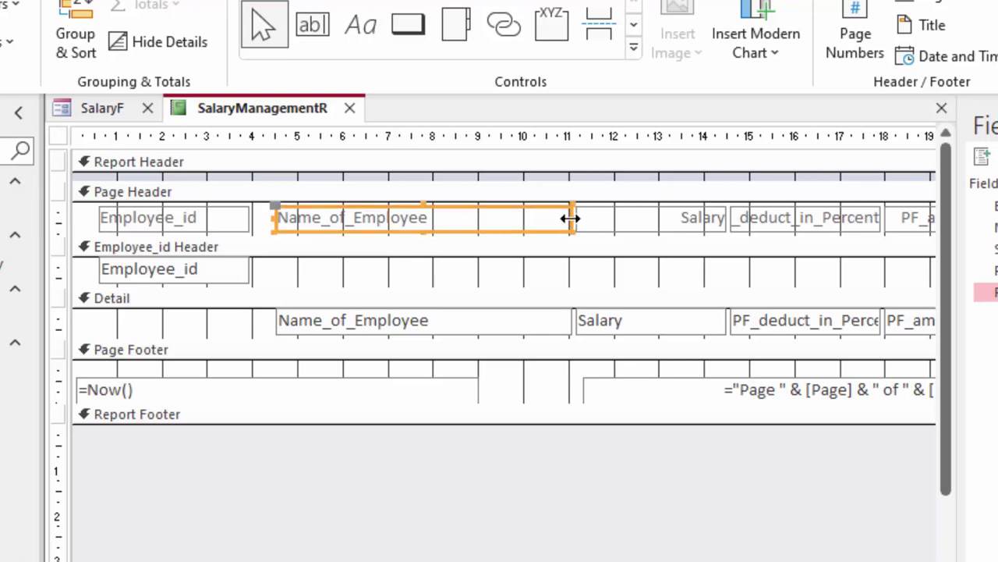
drag(570, 219, 462, 219)
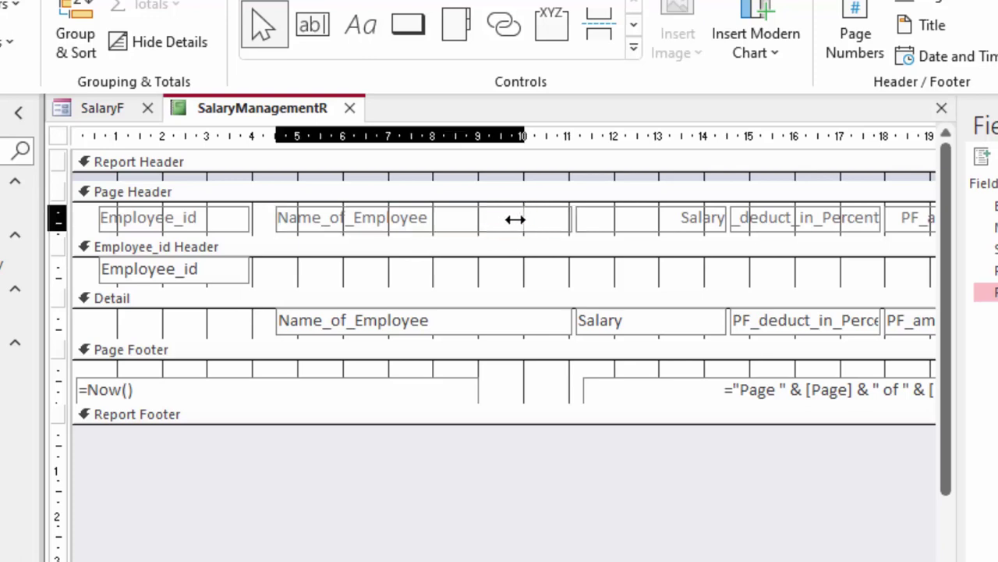
click(411, 332)
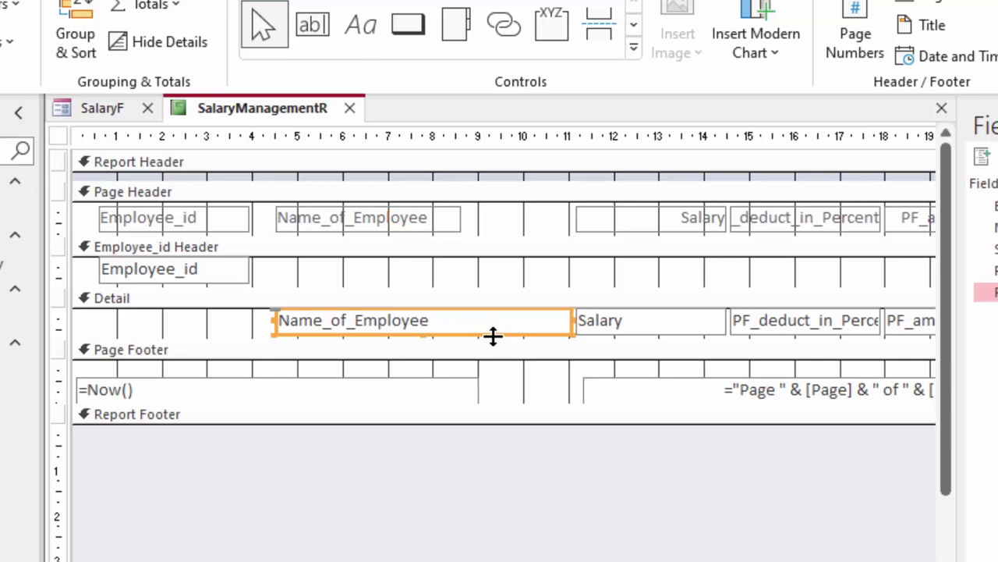
drag(560, 318, 476, 321)
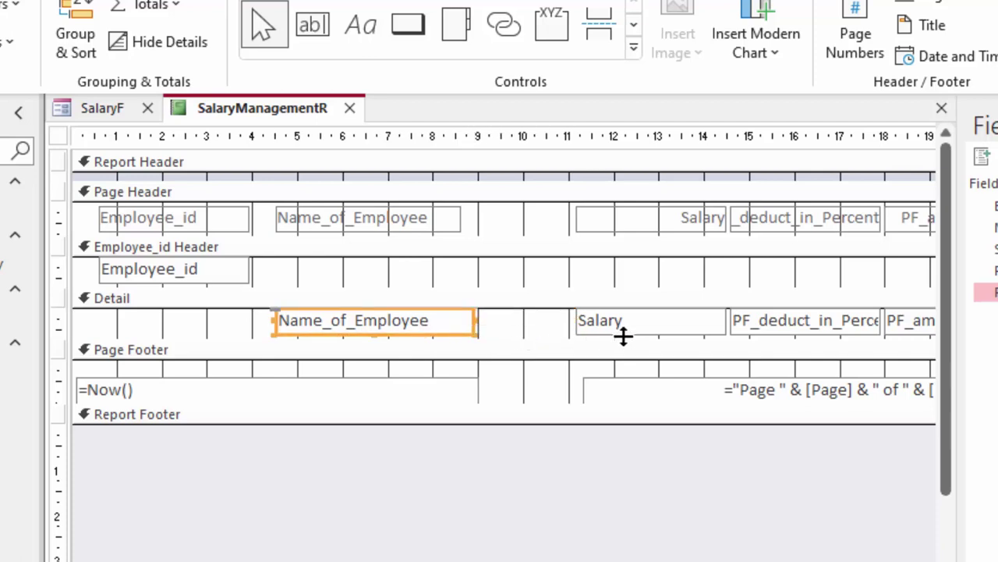
Step: Resize the Salary heading and Salary Detail field so they line up in one column
click(605, 218)
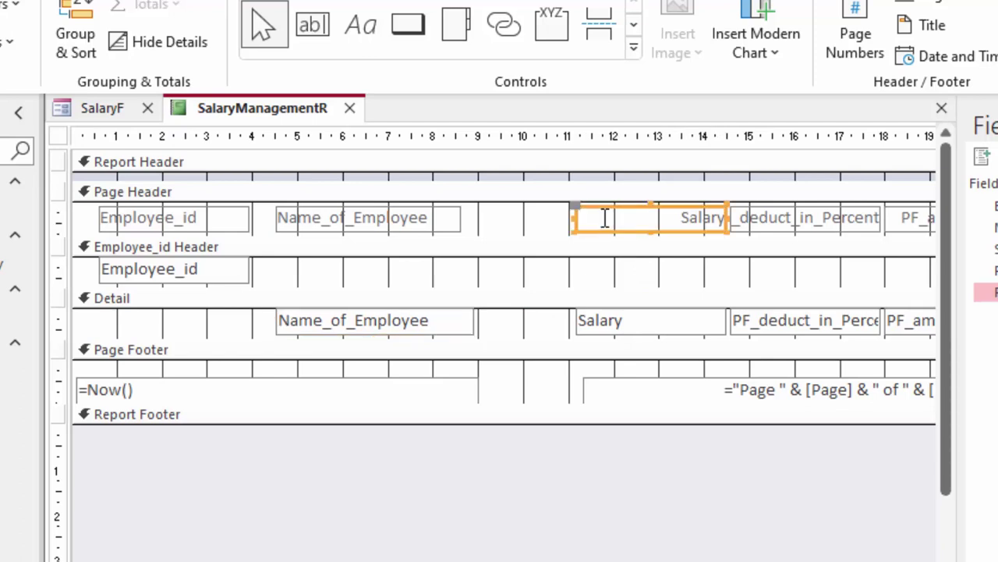
drag(573, 218, 473, 218)
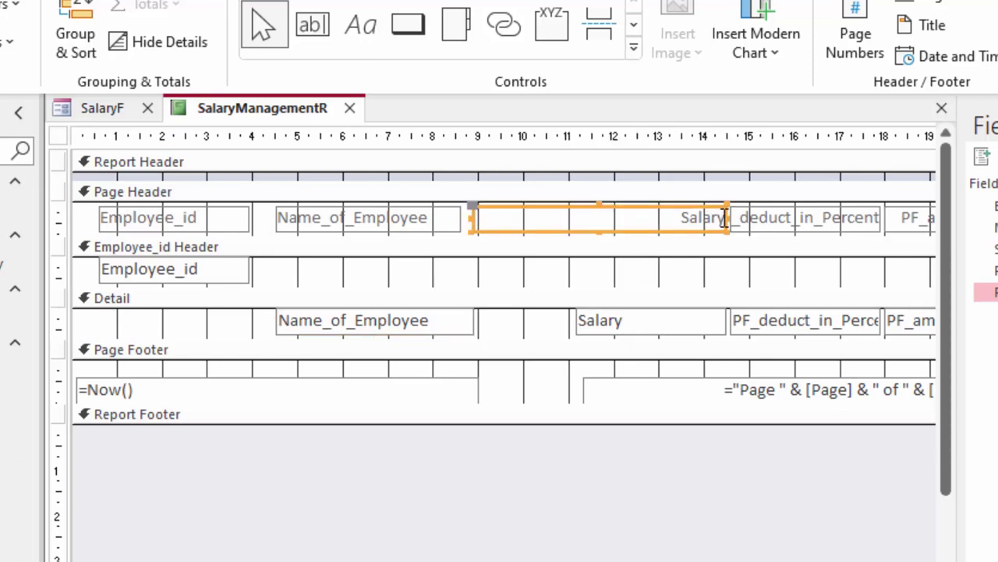
drag(725, 218, 597, 219)
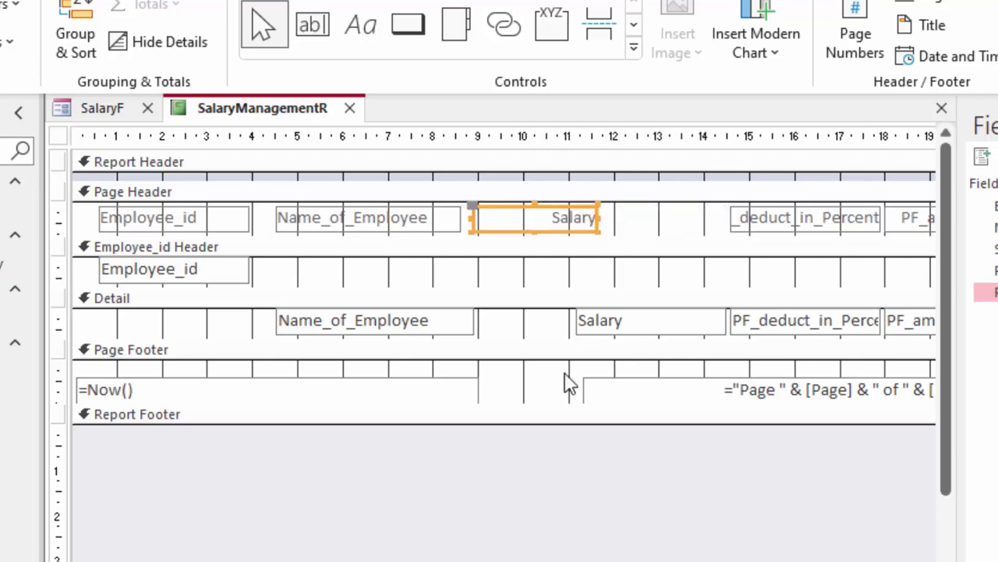
click(608, 335)
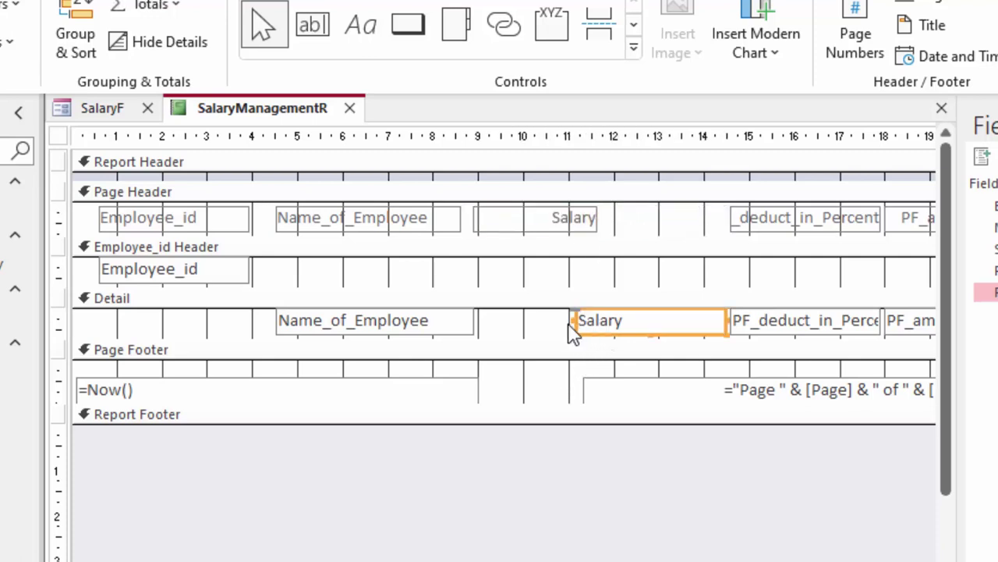
drag(576, 320, 485, 327)
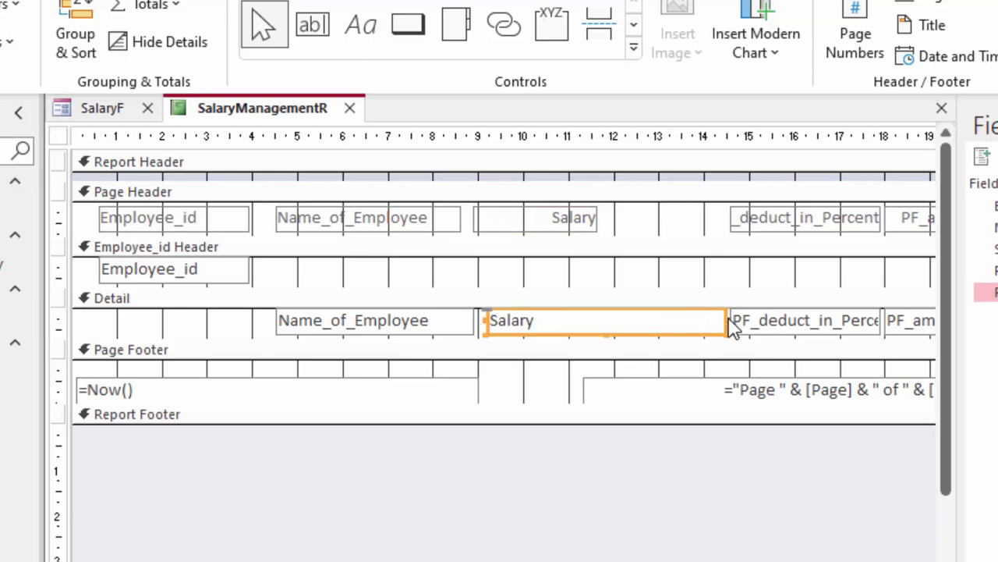
drag(727, 326, 612, 326)
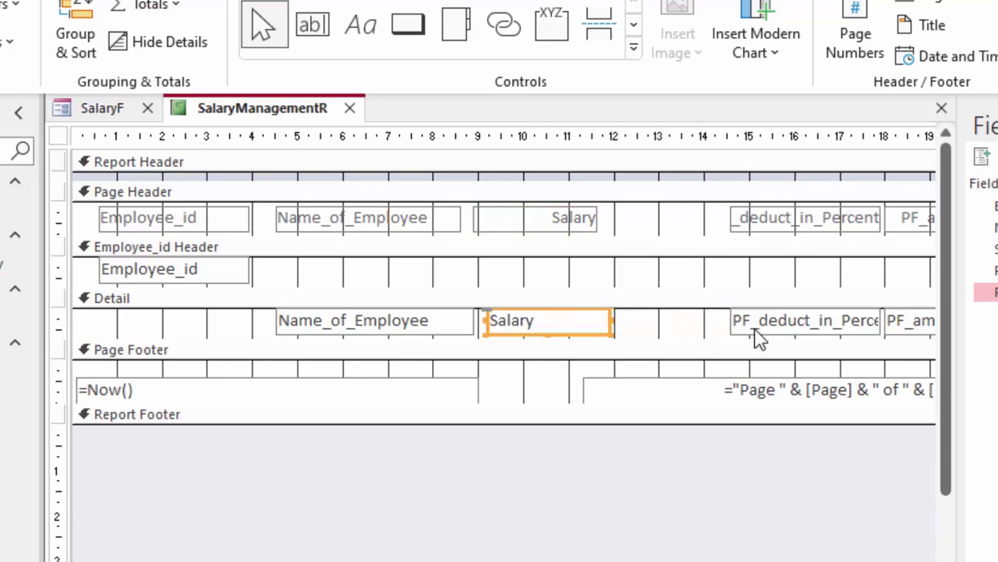
Step: Shift the PF_deduct_in_Percent and PF_amount fields and headings left into alignment
drag(759, 335, 660, 327)
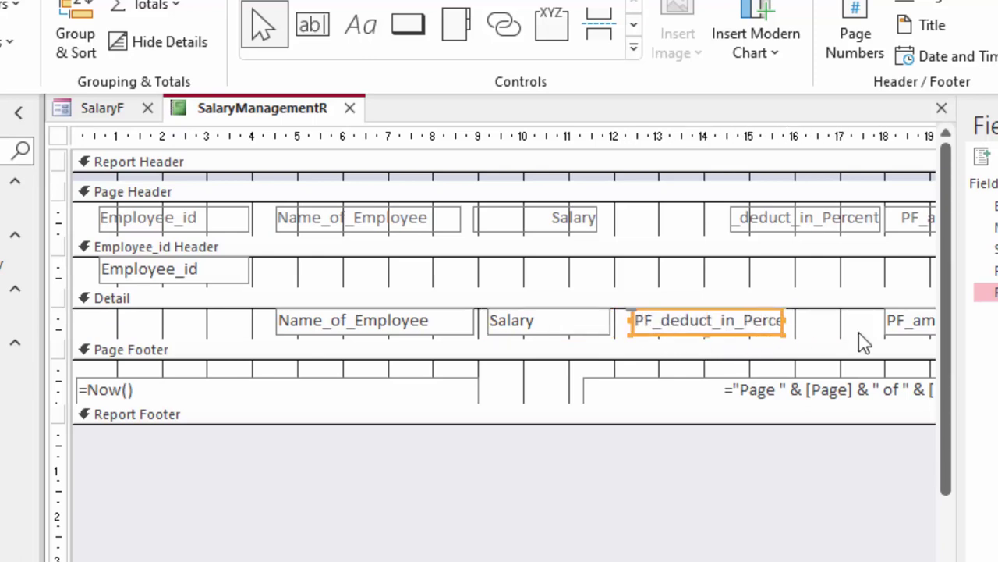
drag(889, 331, 811, 330)
drag(747, 226, 642, 222)
drag(910, 229, 825, 232)
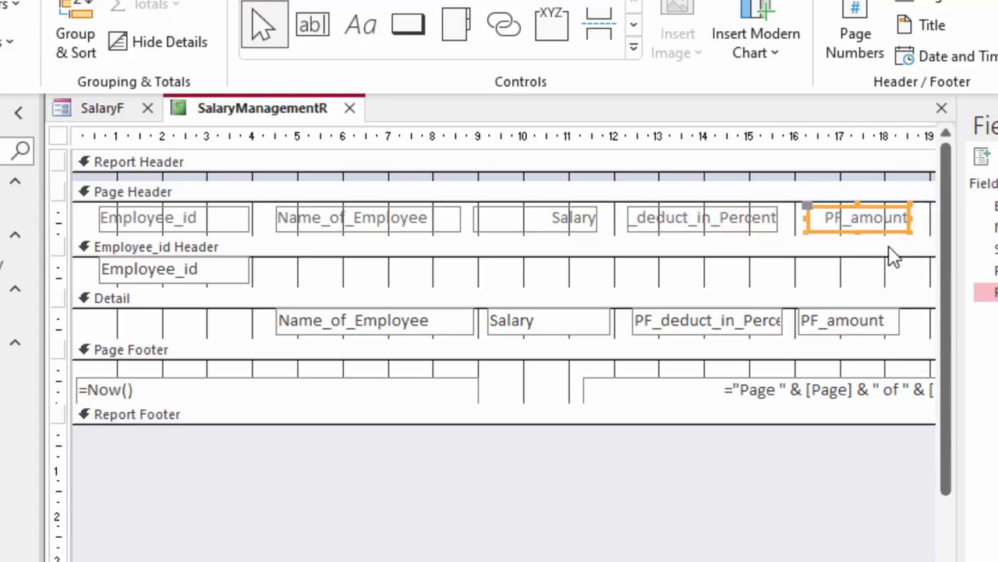
mouse_move(911, 219)
mouse_down()
mouse_move(919, 222)
mouse_move(905, 224)
mouse_up()
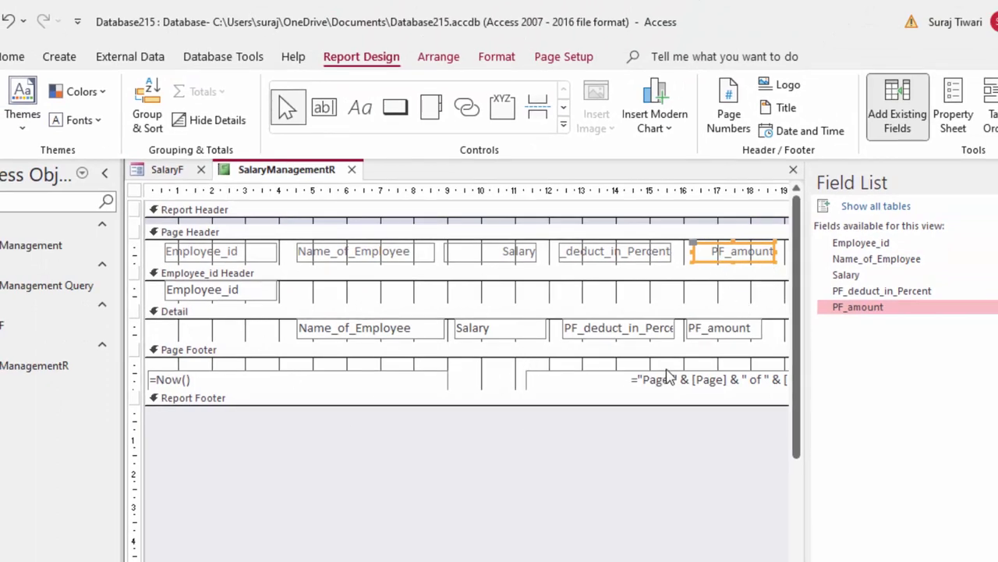
Step: Make all the report's headings and fields bold, then close the report design
click(757, 340)
drag(778, 334, 161, 250)
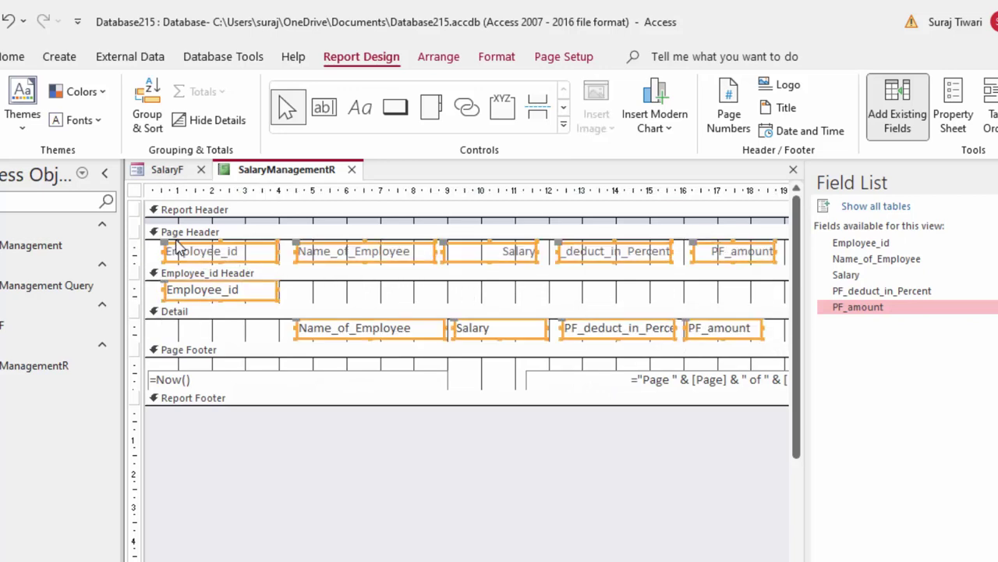
click(12, 56)
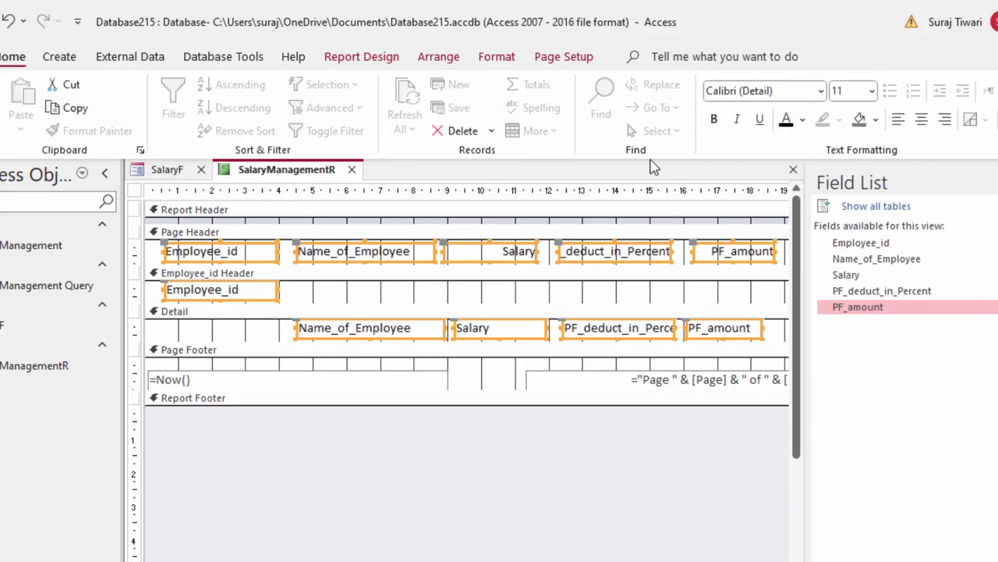
click(713, 119)
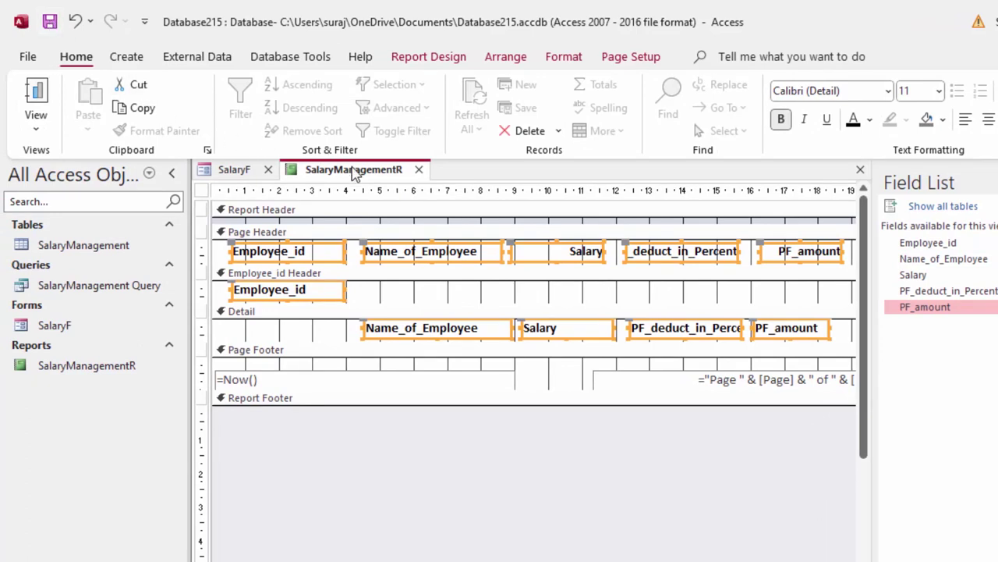
click(419, 170)
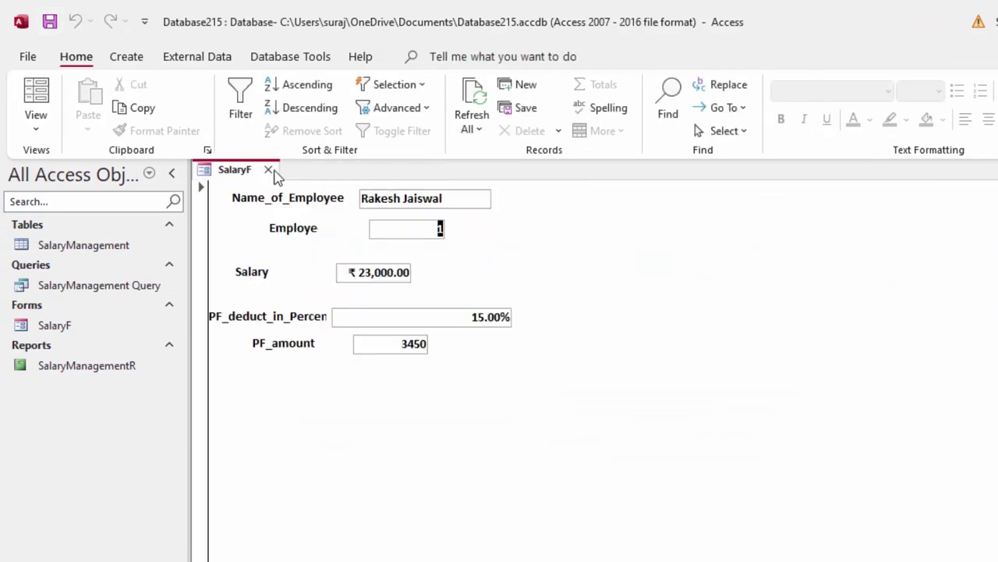
Step: Reopen SalaryF at employee 2 and open SalaryManagementR showing ₹20,000.00 salary, 15% PF, 3000
click(268, 170)
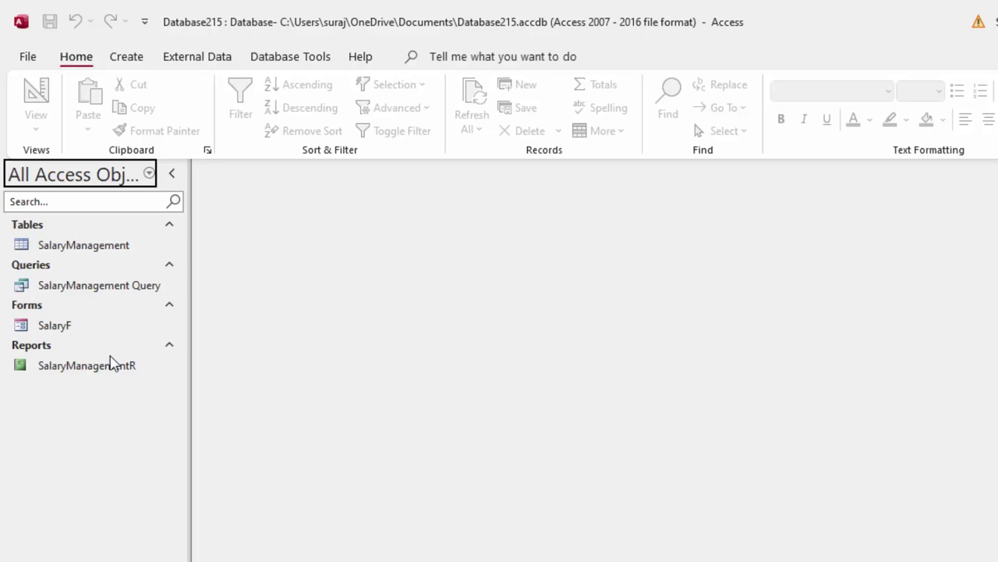
double_click(92, 325)
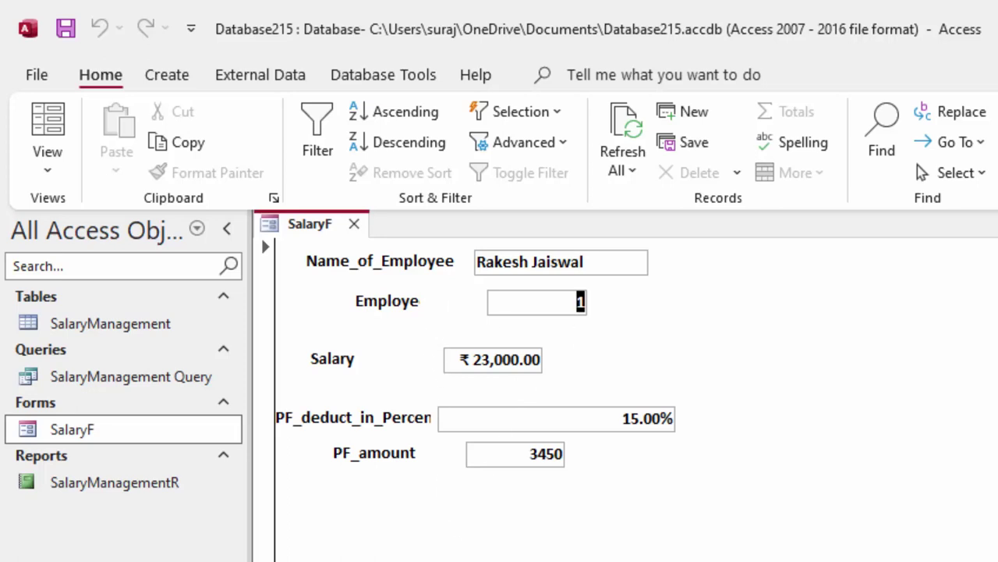
key(Page_Down)
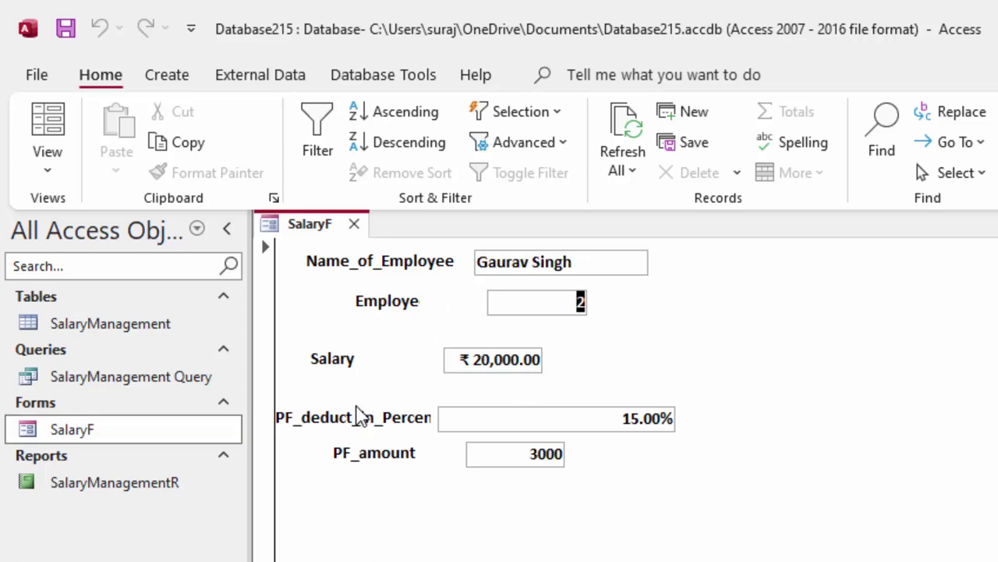
double_click(75, 483)
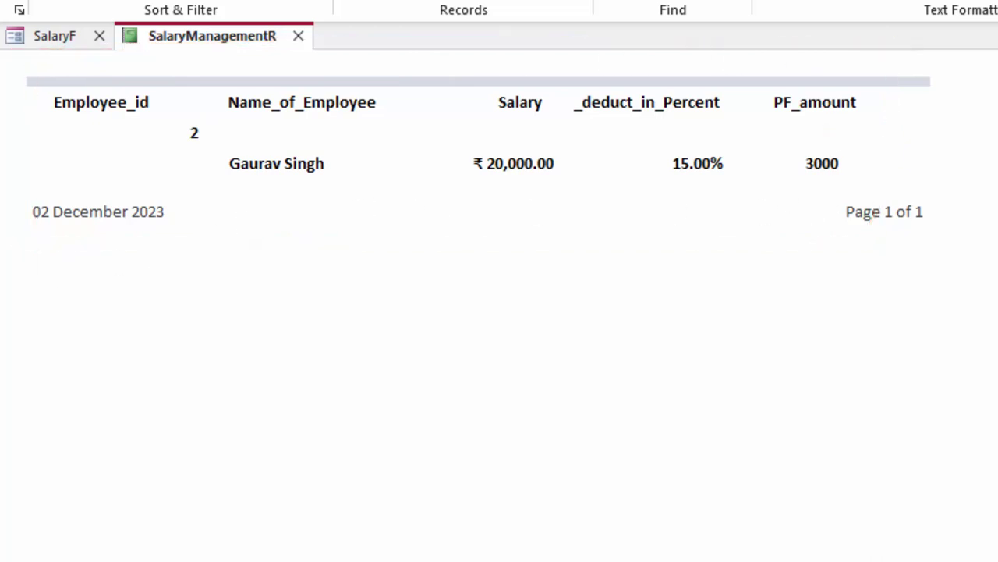
Step: Move SalaryF back to record 1 and refresh the report to show ₹23,000.00, 15%, 3450
click(55, 36)
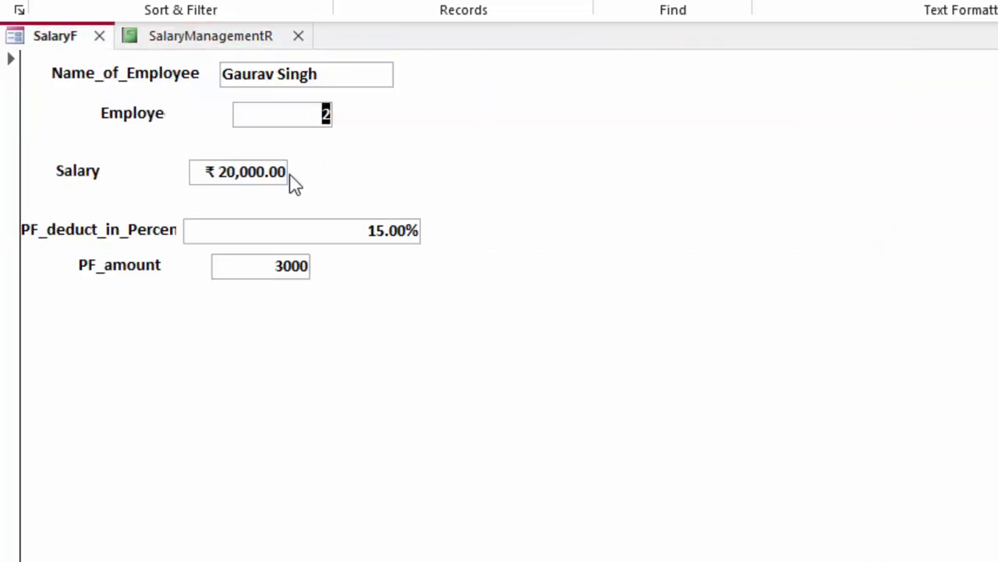
key(Page_Up)
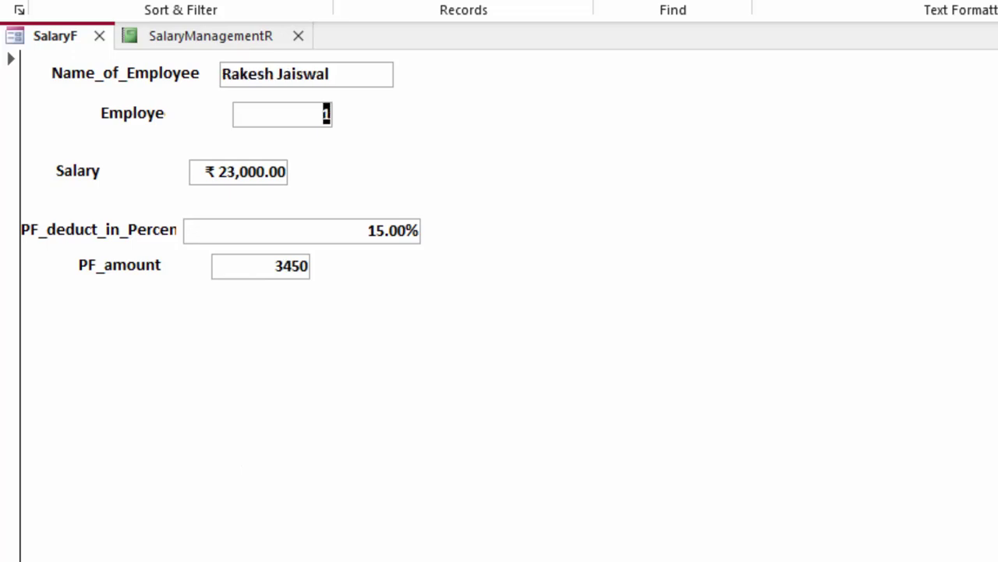
click(187, 43)
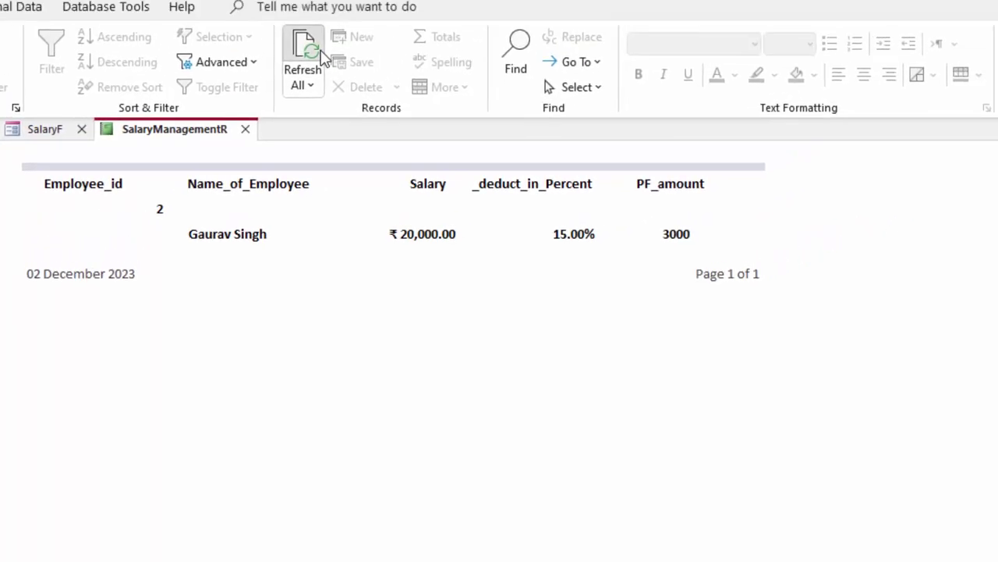
click(340, 28)
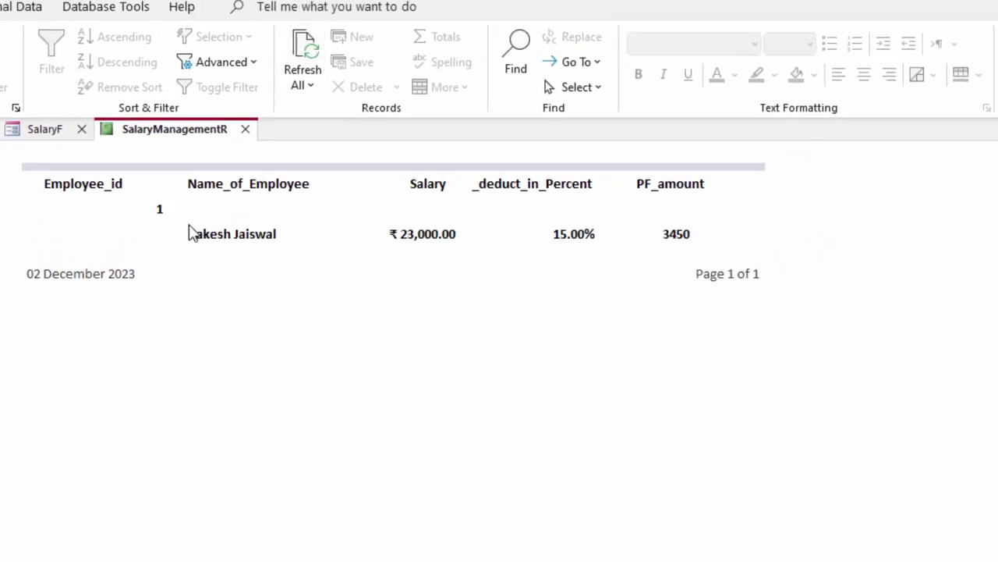